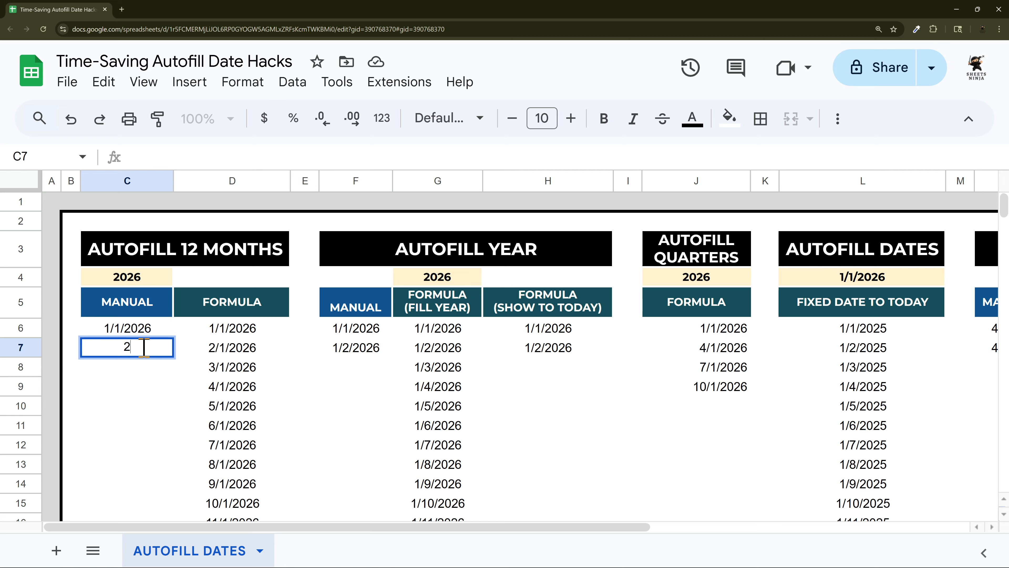
Step: Enter 2/1/2026 in C7 and fill the manual month series down from C6:C7 through C17, ending at 12/1/2026
{"action": "type", "text": "2026"}
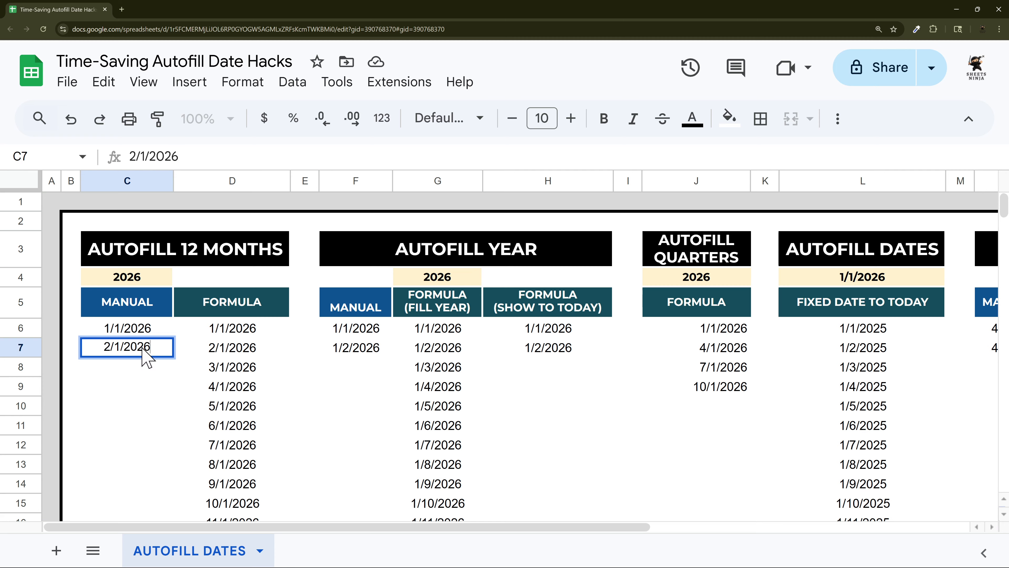
{"action": "key", "text": "Return"}
{"action": "left_click_drag", "start_coordinate": [147, 333], "coordinate": [163, 452]}
{"action": "scroll", "coordinate": [175, 366], "scroll_direction": "down", "scroll_amount": 3}
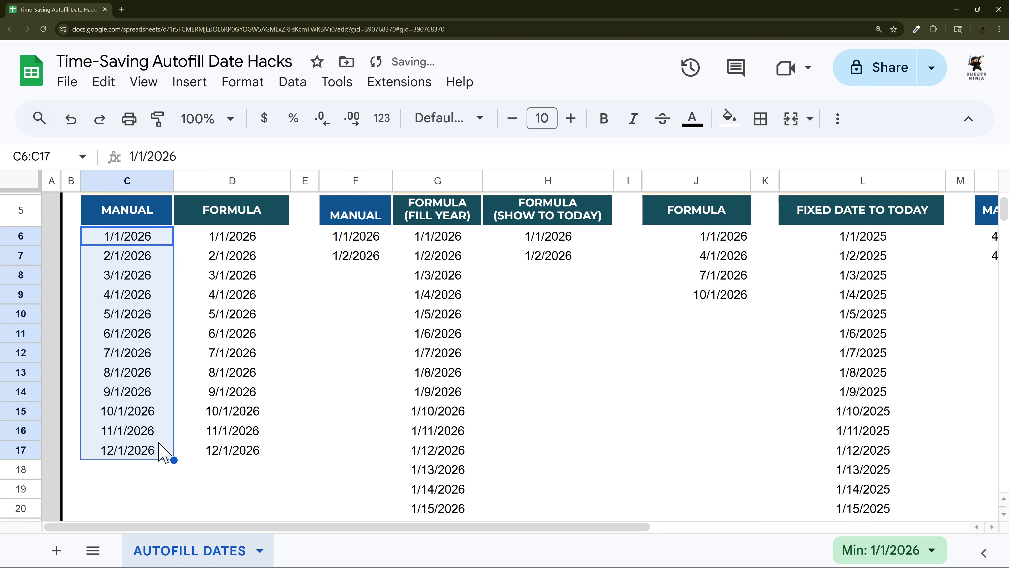
{"action": "scroll", "coordinate": [140, 302], "scroll_direction": "up", "scroll_amount": 3}
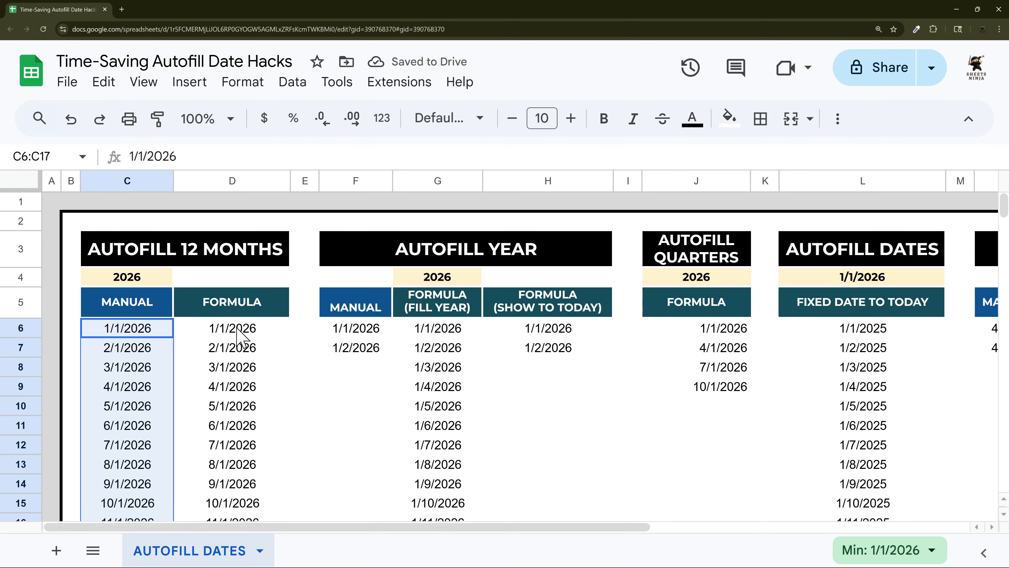
Step: Set the year in C4 of the 12-month block to 2027 and compare the formula dates with the manual dates
{"action": "left_click", "coordinate": [238, 329]}
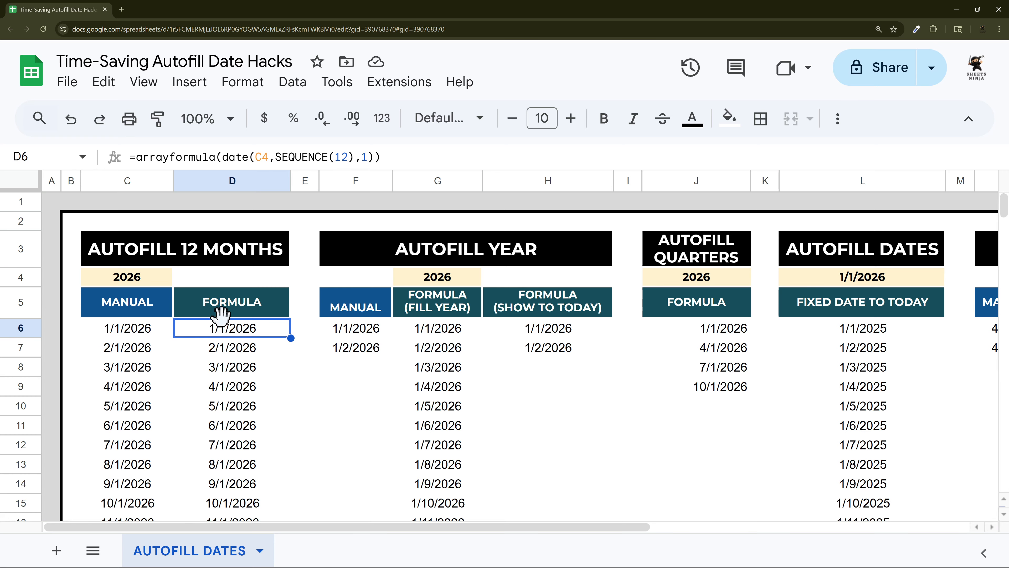
{"action": "left_click_drag", "start_coordinate": [133, 332], "coordinate": [131, 425]}
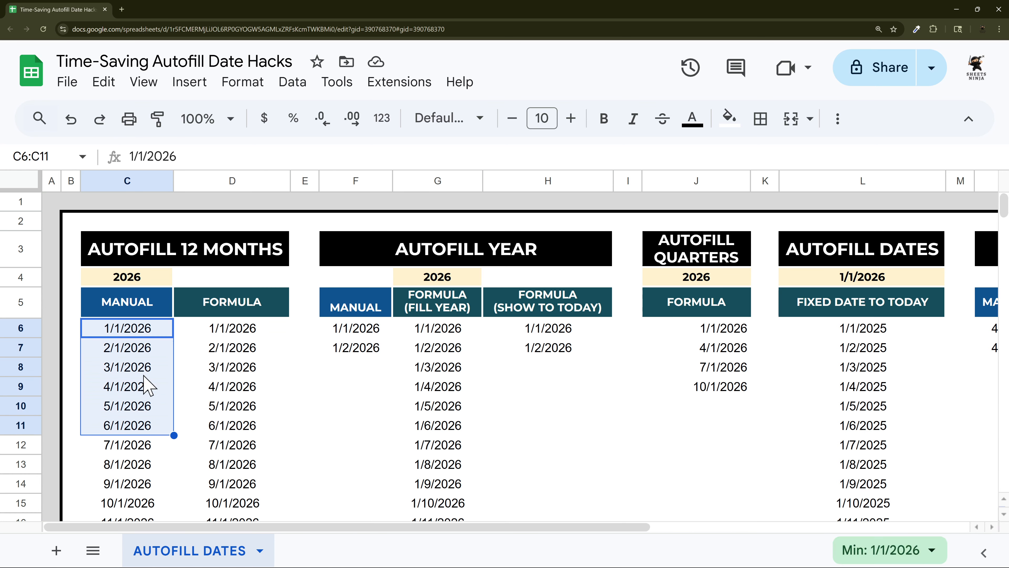
{"action": "left_click", "coordinate": [155, 280]}
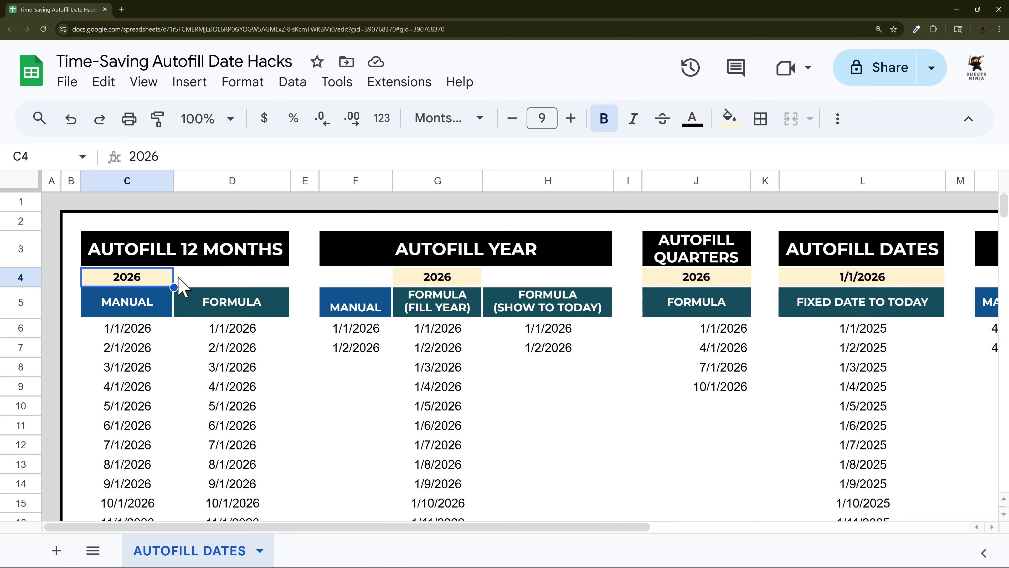
{"action": "type", "text": "2027"}
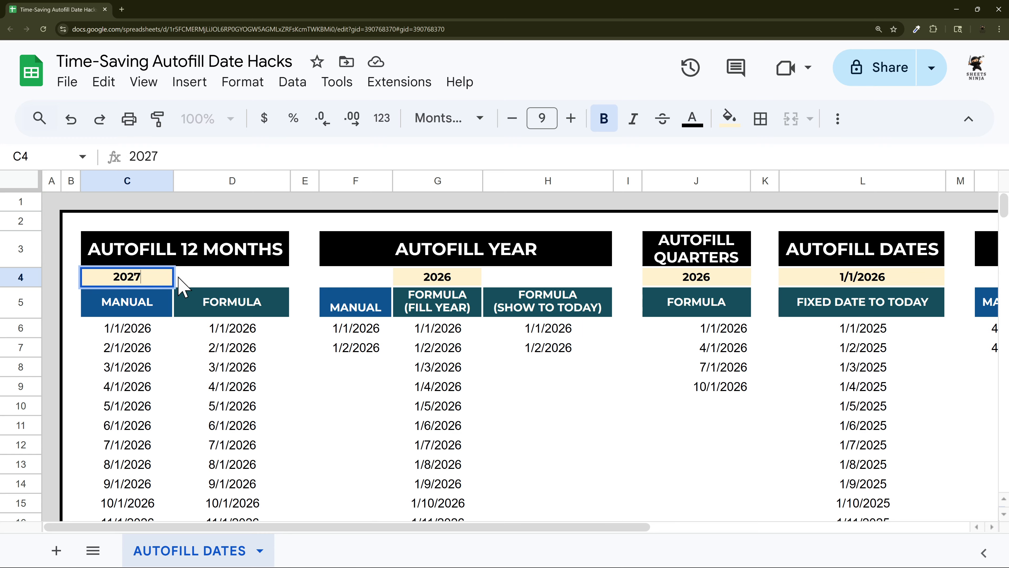
{"action": "key", "text": "Return"}
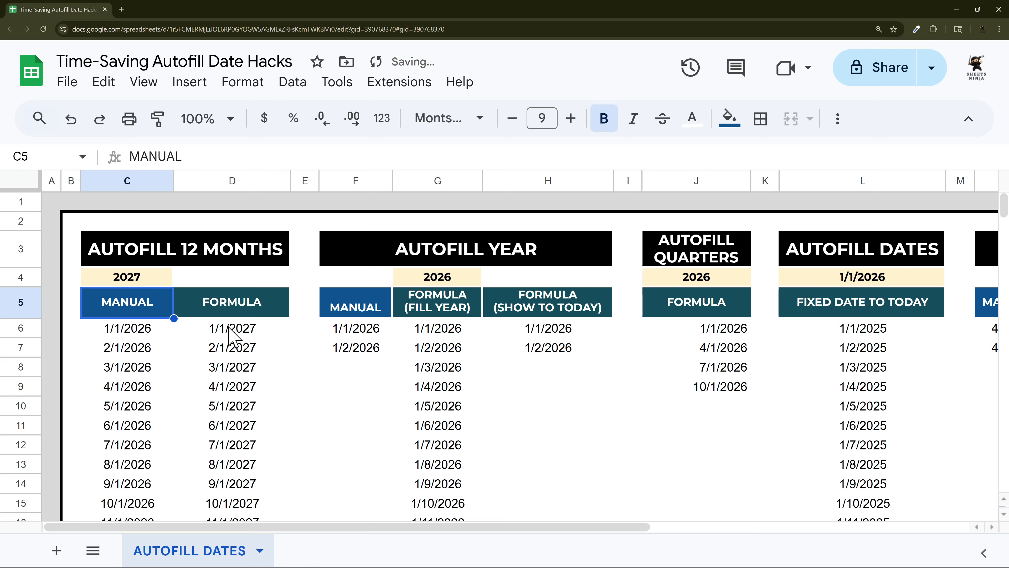
{"action": "left_click_drag", "start_coordinate": [235, 330], "coordinate": [234, 428]}
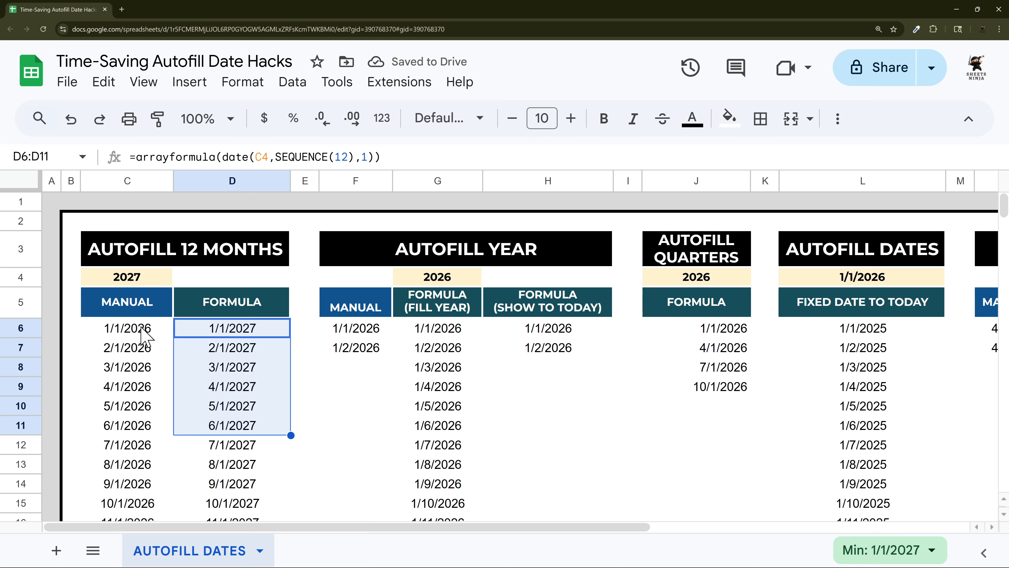
{"action": "left_click_drag", "start_coordinate": [142, 334], "coordinate": [158, 457]}
Step: Set the year in C4 of the 12-month block to 2026
{"action": "left_click", "coordinate": [134, 278]}
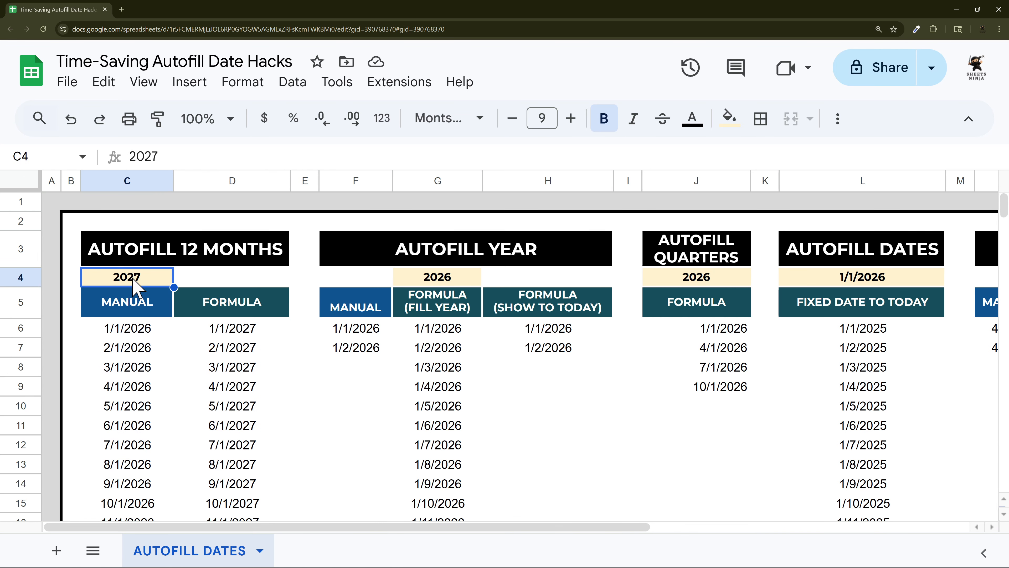
{"action": "double_click", "coordinate": [134, 278]}
{"action": "key", "text": "BackSpace"}
{"action": "type", "text": "6"}
{"action": "key", "text": "Return"}
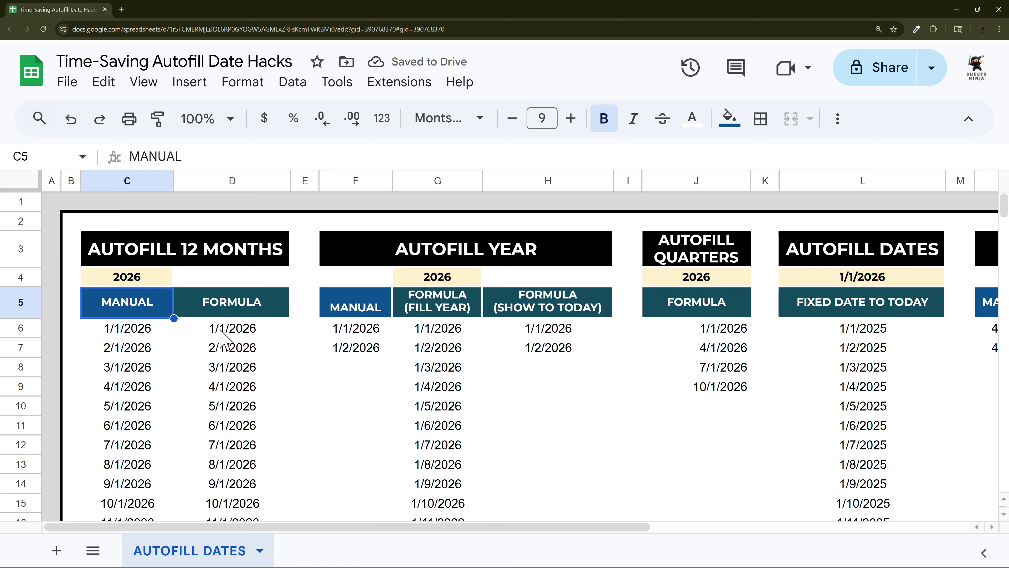
Step: Examine the array formula in D6 and highlight its inner DATE expression
{"action": "double_click", "coordinate": [222, 328]}
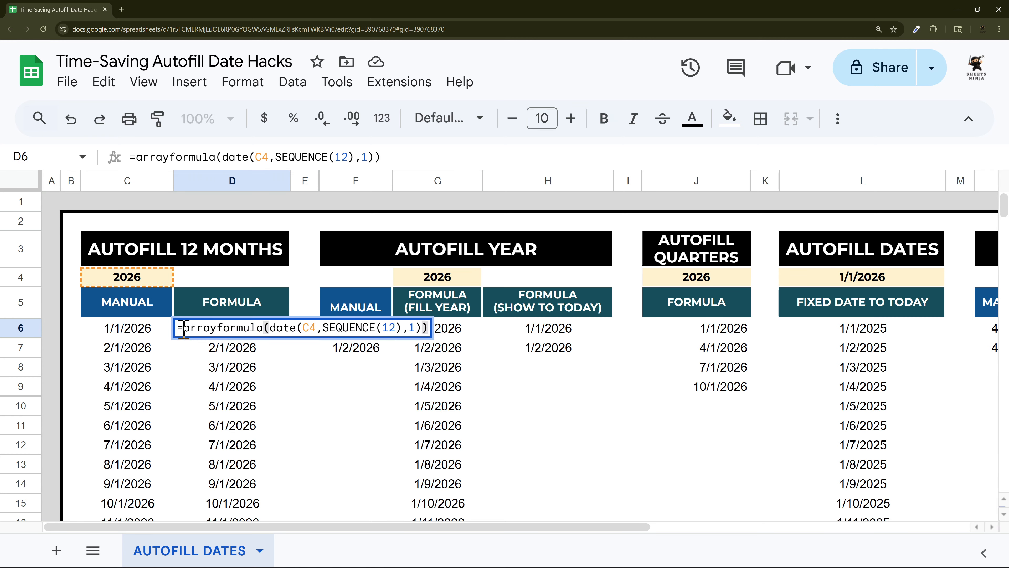
{"action": "left_click_drag", "start_coordinate": [183, 328], "coordinate": [422, 349]}
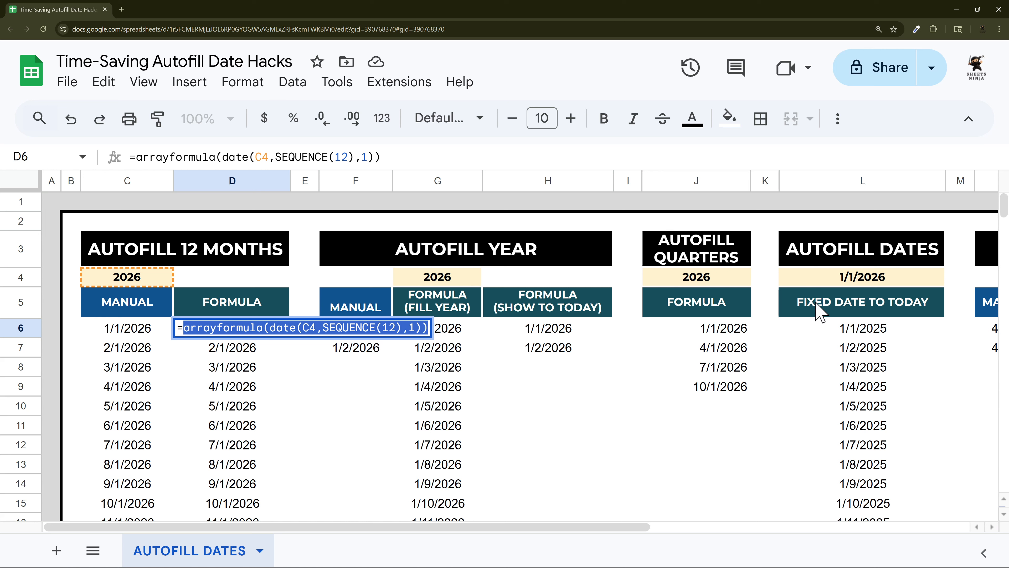
{"action": "left_click", "coordinate": [207, 328]}
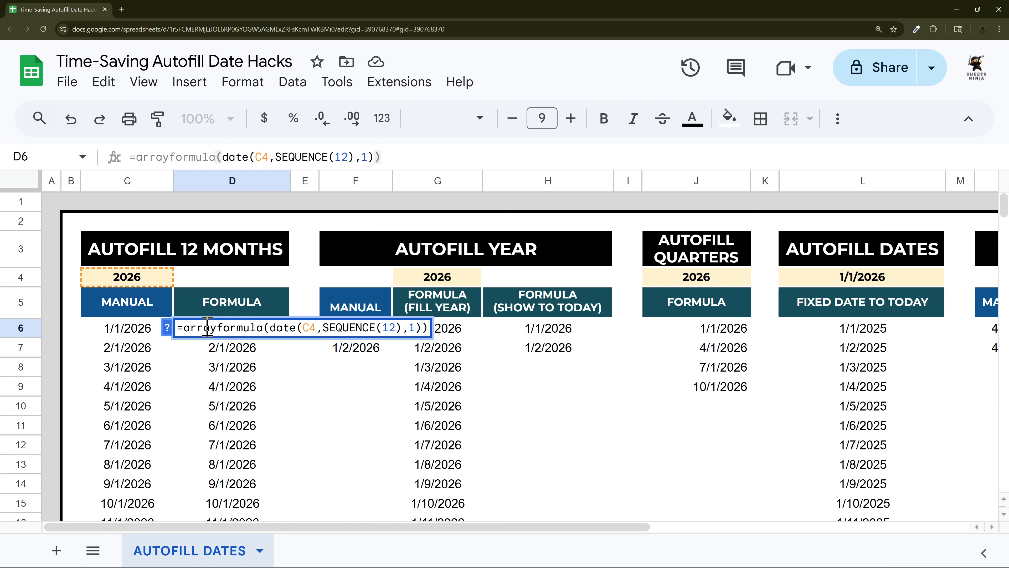
{"action": "left_click_drag", "start_coordinate": [183, 328], "coordinate": [422, 330]}
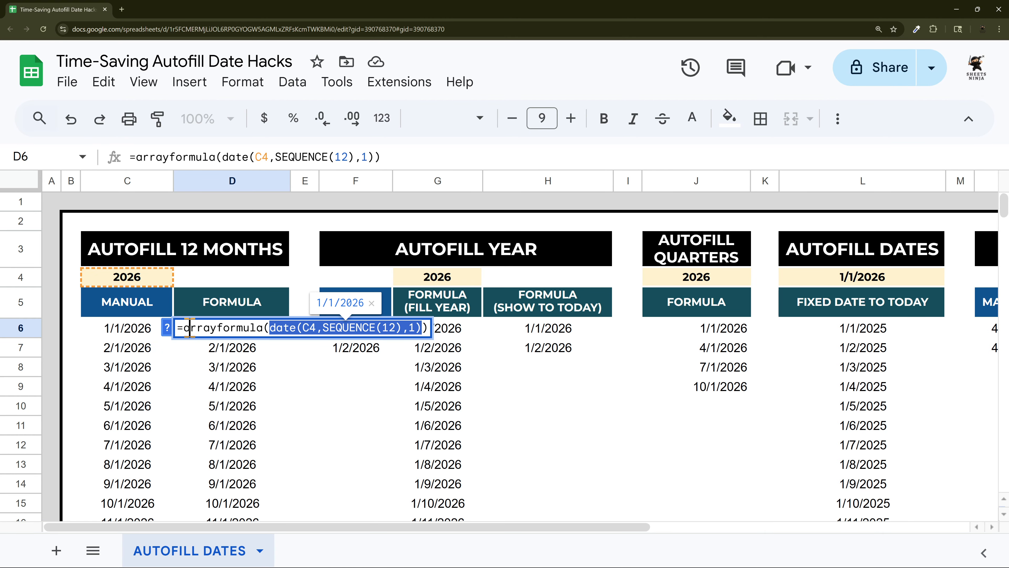
{"action": "scroll", "coordinate": [216, 374], "scroll_direction": "down", "scroll_amount": 3}
{"action": "scroll", "coordinate": [218, 378], "scroll_direction": "up", "scroll_amount": 3}
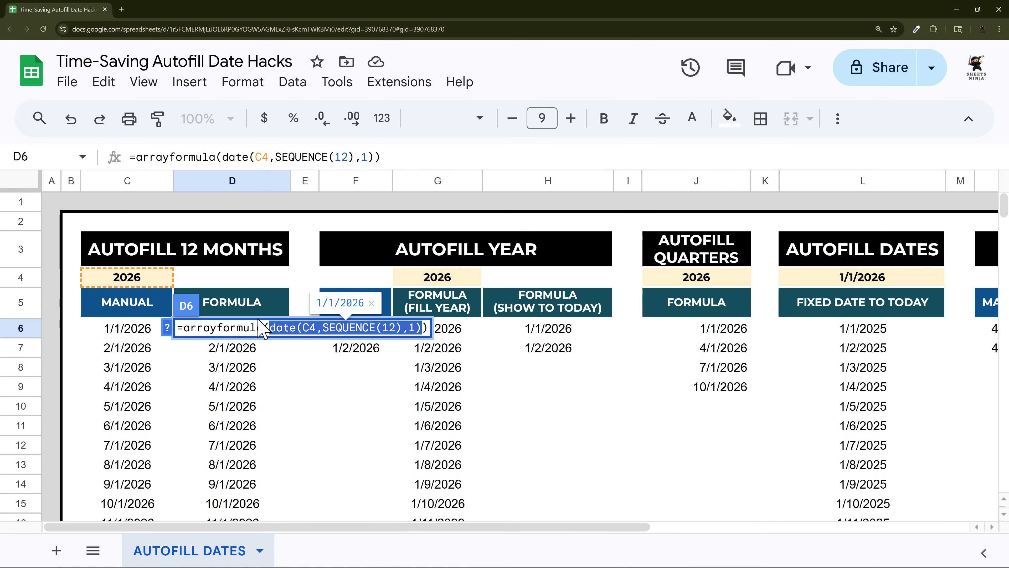
Step: Remove the ARRAYFORMULA wrapper in D6 so the formula reads =date(C4,SEQUENCE(12),1)
{"action": "left_click", "coordinate": [270, 327]}
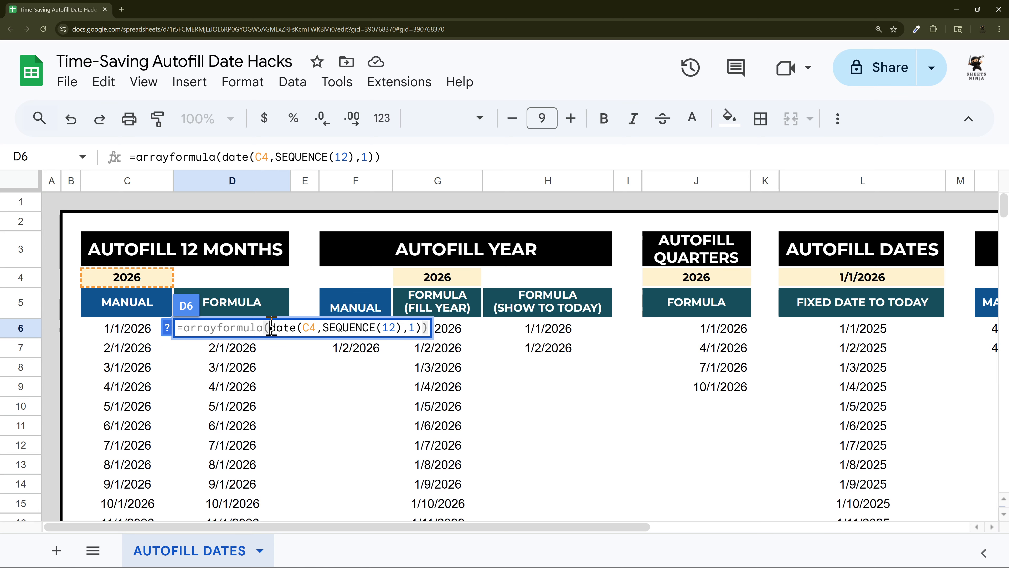
{"action": "key", "text": "shift+Home"}
{"action": "key", "text": "BackSpace"}
{"action": "type", "text": "="}
{"action": "key", "text": "BackSpace"}
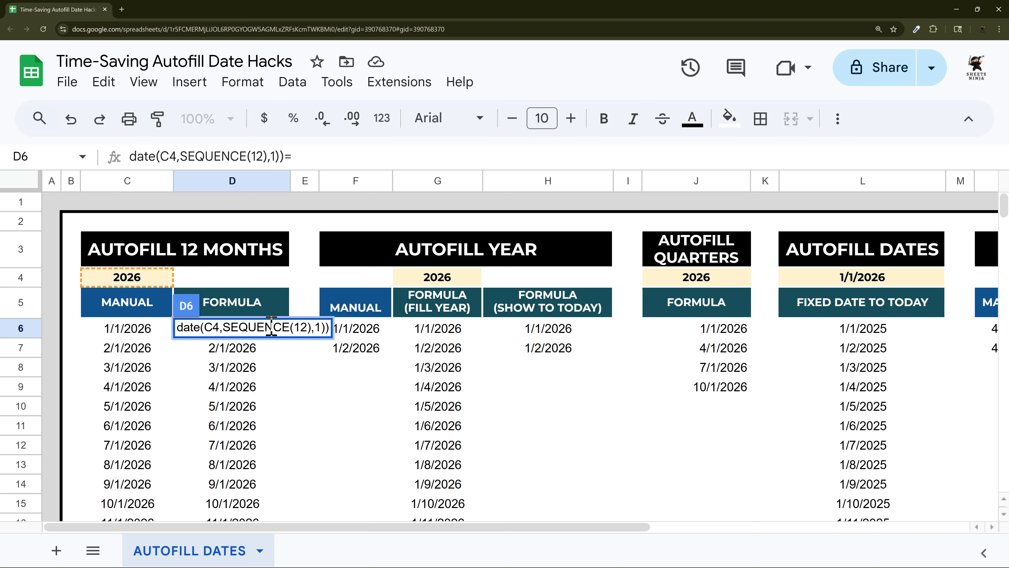
{"action": "type", "text": "="}
{"action": "key", "text": "End"}
{"action": "key", "text": "BackSpace"}
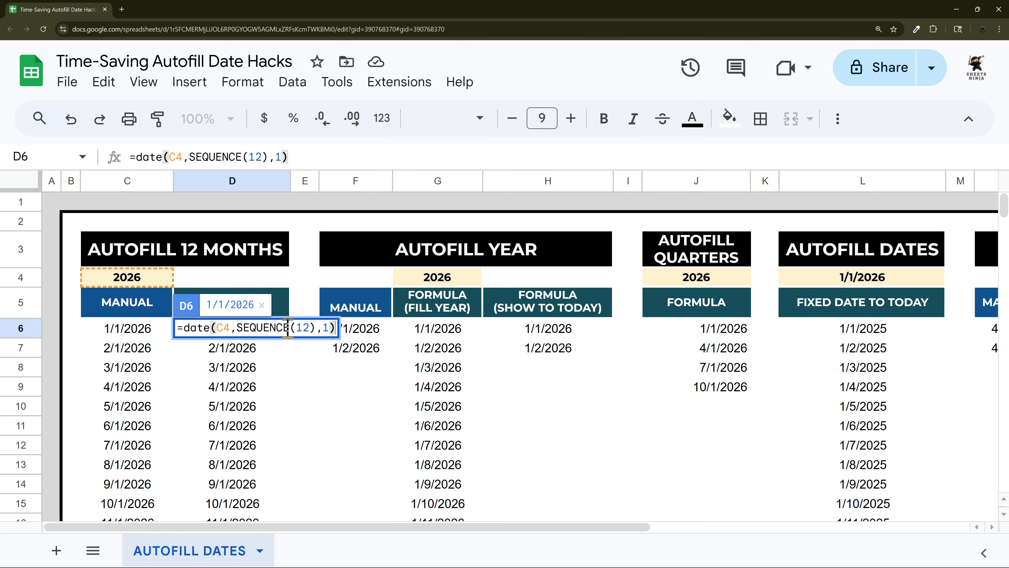
{"action": "key", "text": "Return"}
Step: Read the DATE function's help on its year, month and day arguments from the formula in D6
{"action": "left_click", "coordinate": [255, 336]}
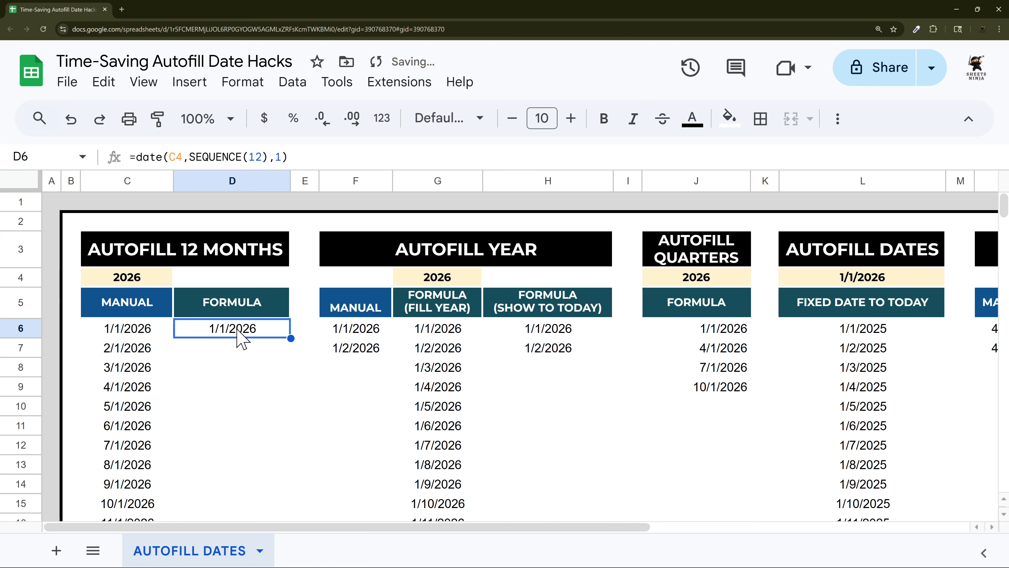
{"action": "double_click", "coordinate": [226, 332]}
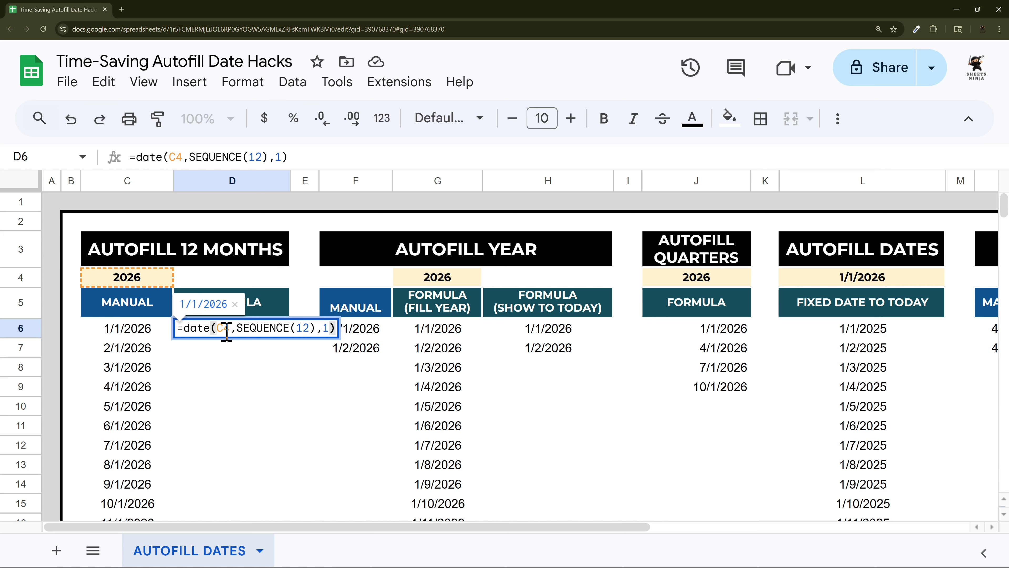
{"action": "left_click", "coordinate": [217, 328]}
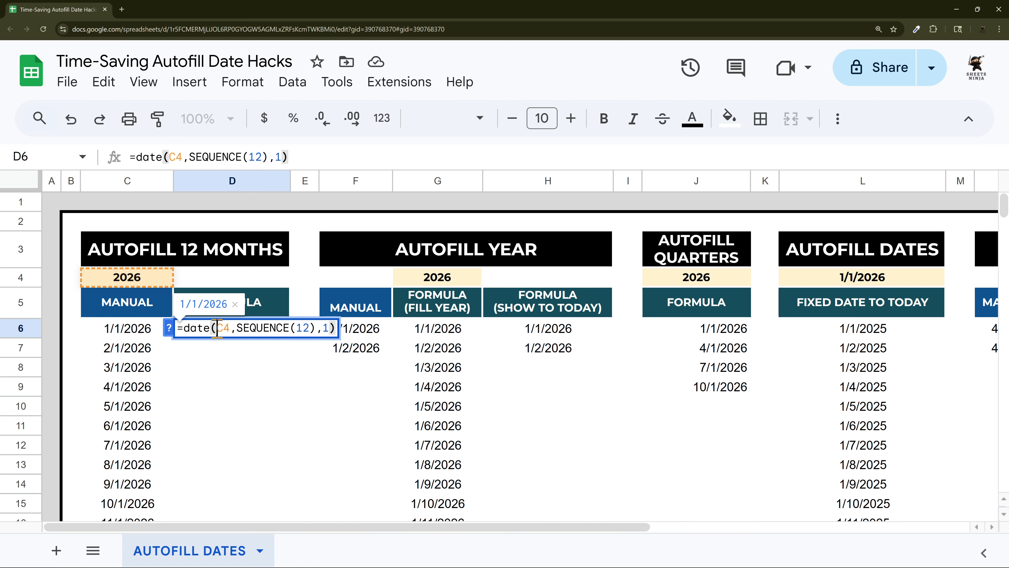
{"action": "left_click", "coordinate": [177, 328]}
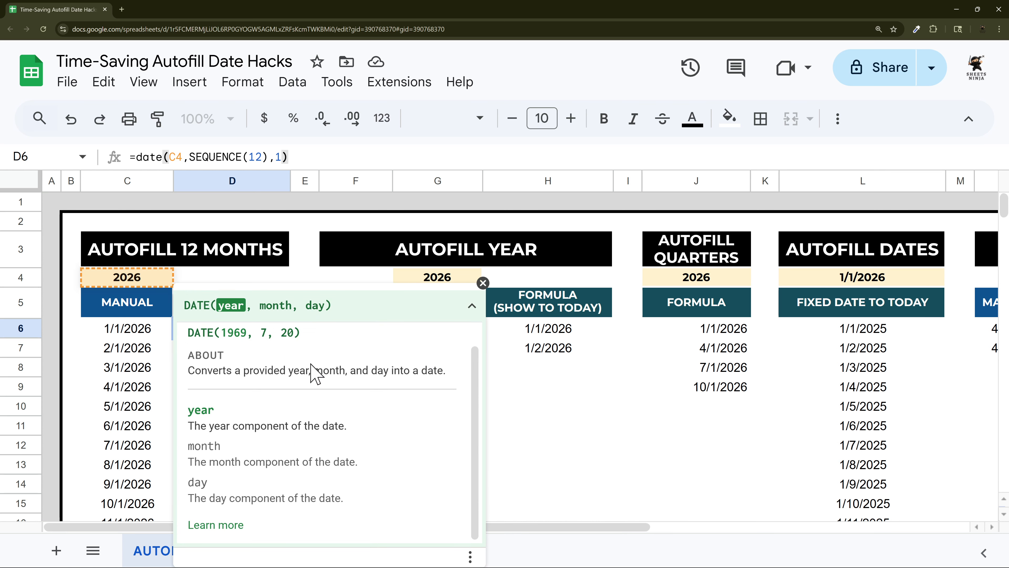
{"action": "scroll", "coordinate": [314, 370], "scroll_direction": "up", "scroll_amount": 1}
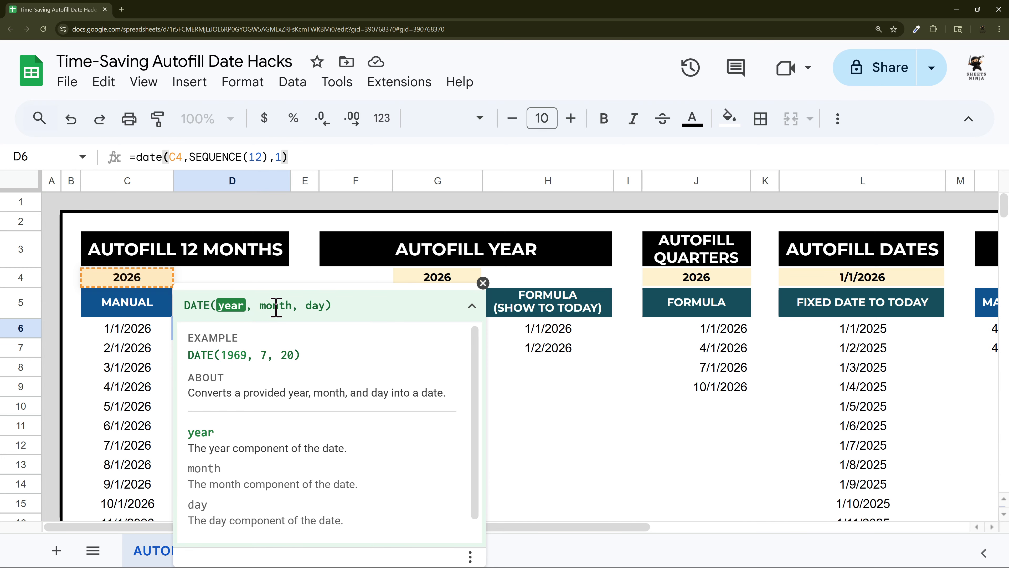
{"action": "left_click", "coordinate": [483, 283]}
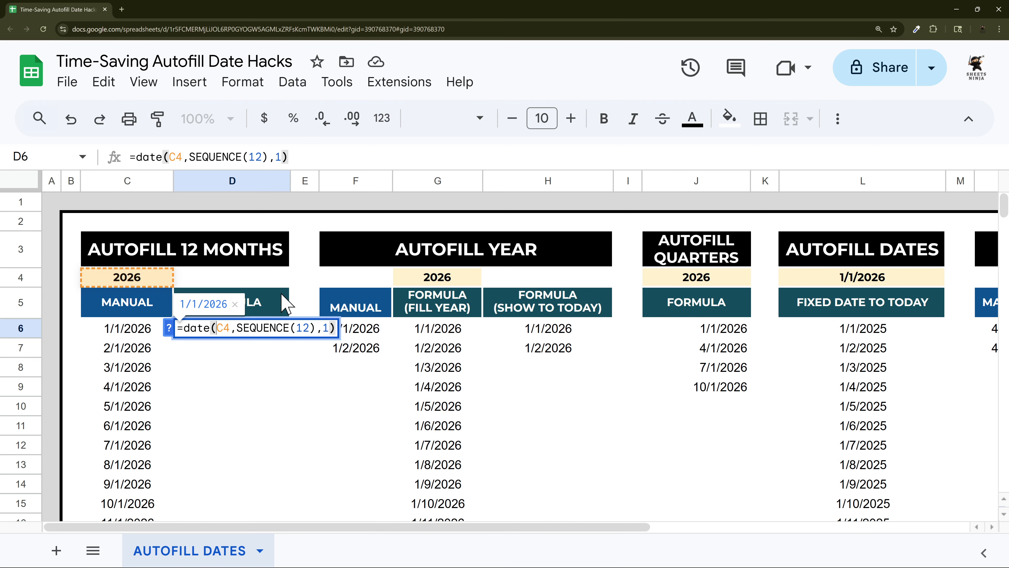
{"action": "key", "text": "Return"}
Step: Replace SEQUENCE(12) in the D6 formula with month 1, giving =date(C4,1,1)
{"action": "double_click", "coordinate": [245, 327]}
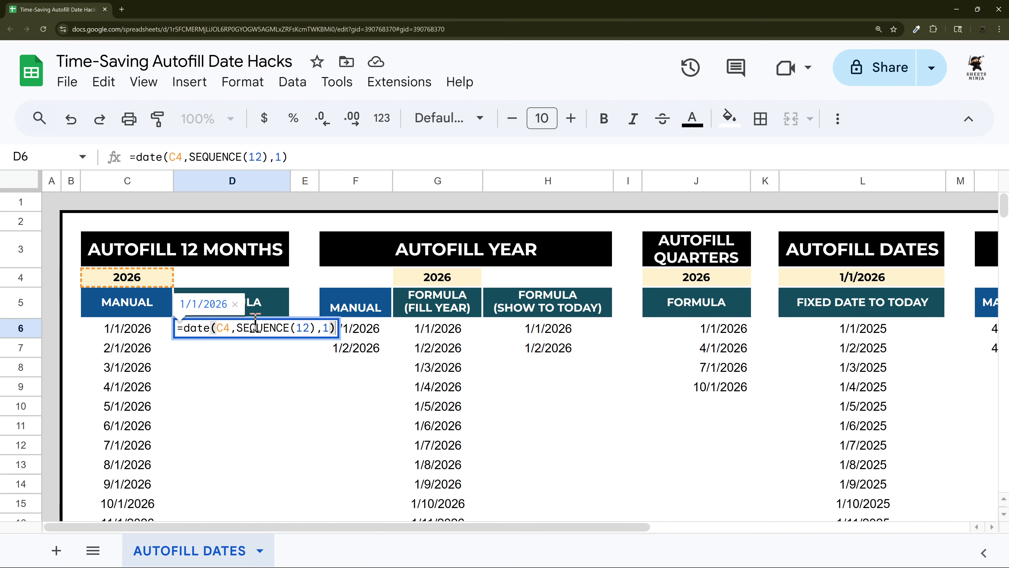
{"action": "left_click_drag", "start_coordinate": [240, 329], "coordinate": [316, 329]}
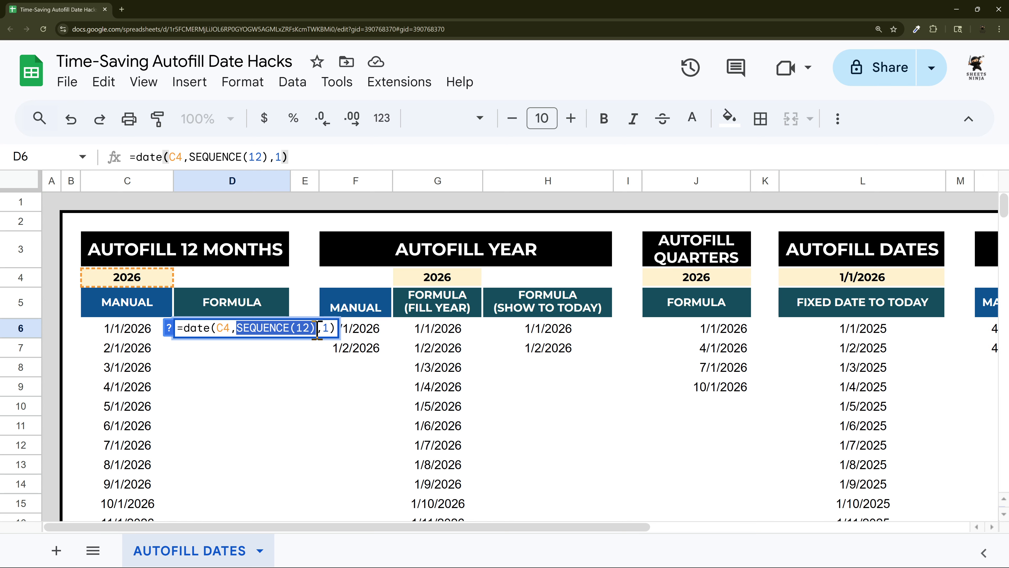
{"action": "key", "text": "Return"}
Step: Change the month argument in the D6 formula to 2, giving =date(C4,2,1)
{"action": "left_click", "coordinate": [254, 330]}
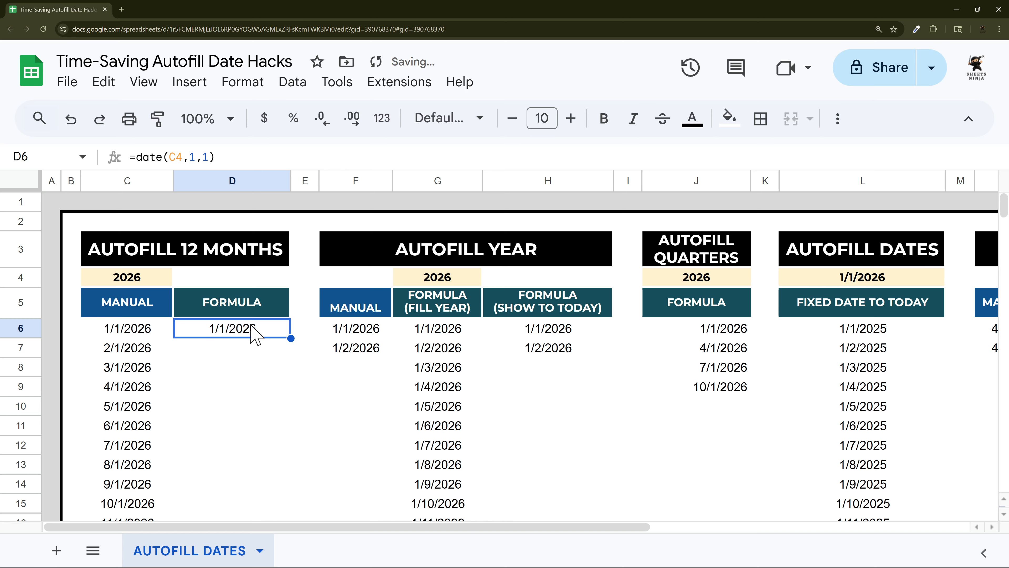
{"action": "double_click", "coordinate": [253, 331]}
{"action": "left_click", "coordinate": [244, 328]}
{"action": "key", "text": "BackSpace"}
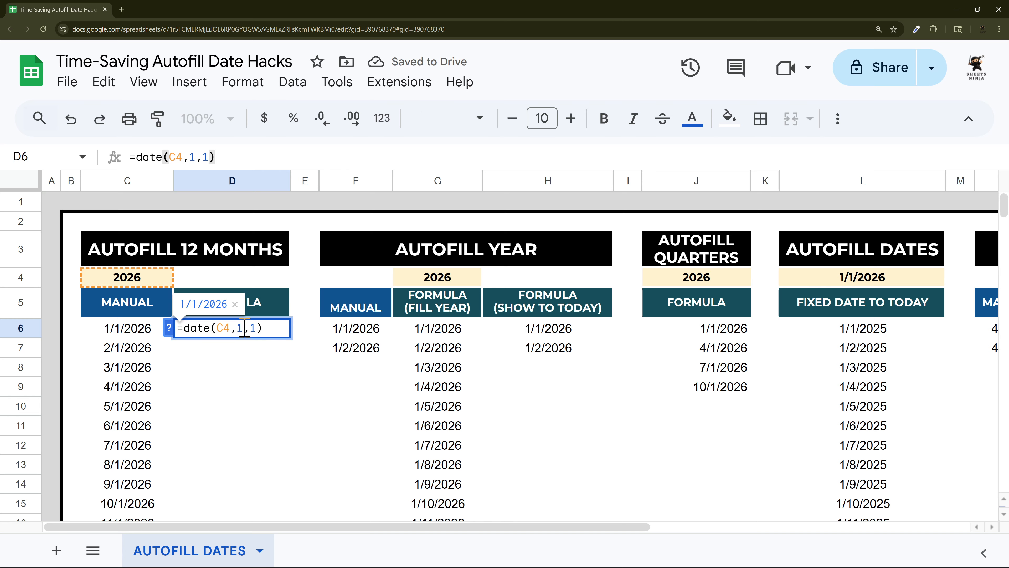
{"action": "type", "text": "2"}
{"action": "key", "text": "Return"}
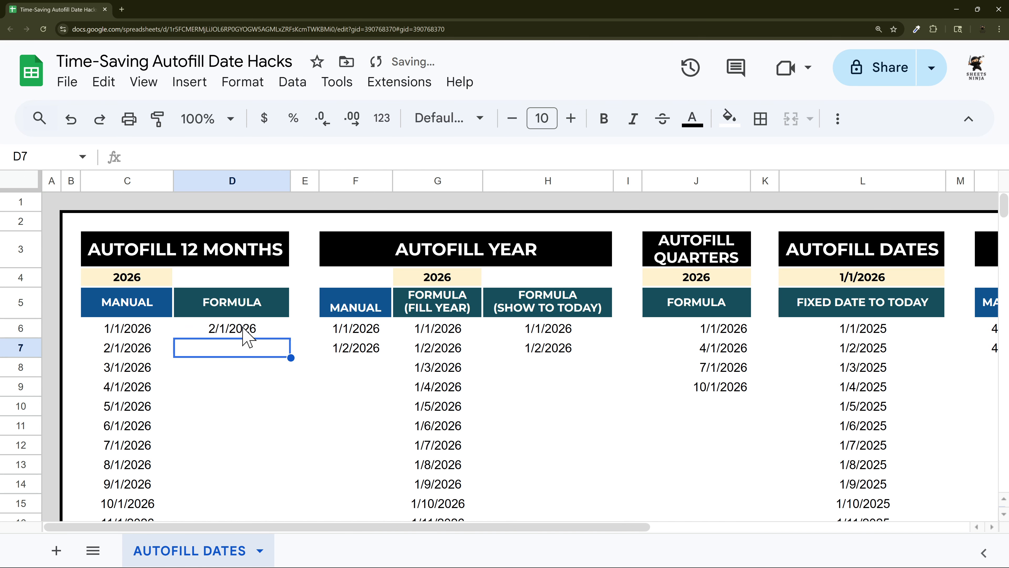
Step: Replace the month argument in the D6 formula with sequence(12), giving =date(C4,sequence(12),1)
{"action": "left_click", "coordinate": [242, 328]}
{"action": "double_click", "coordinate": [243, 328]}
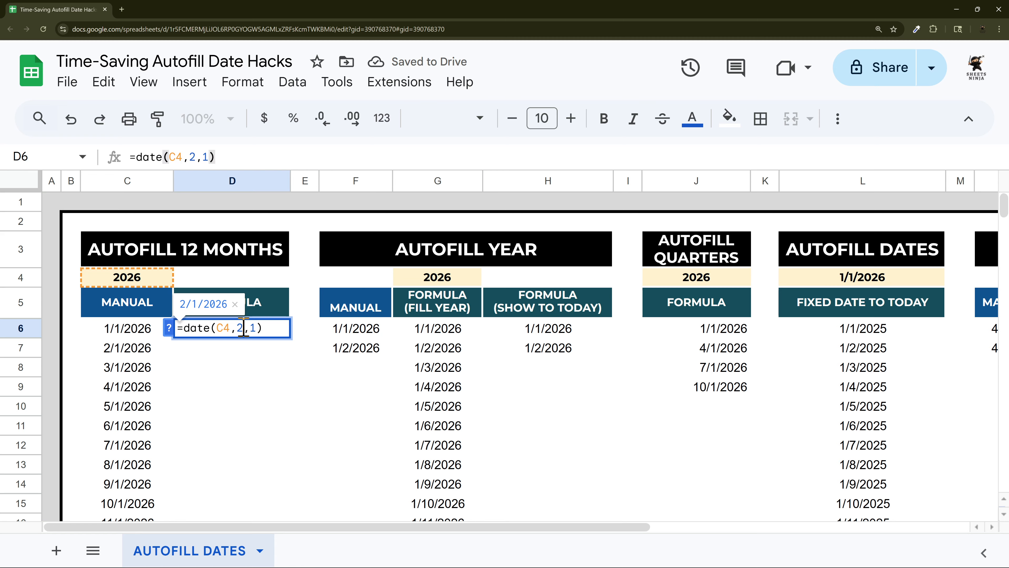
{"action": "key", "text": "BackSpace"}
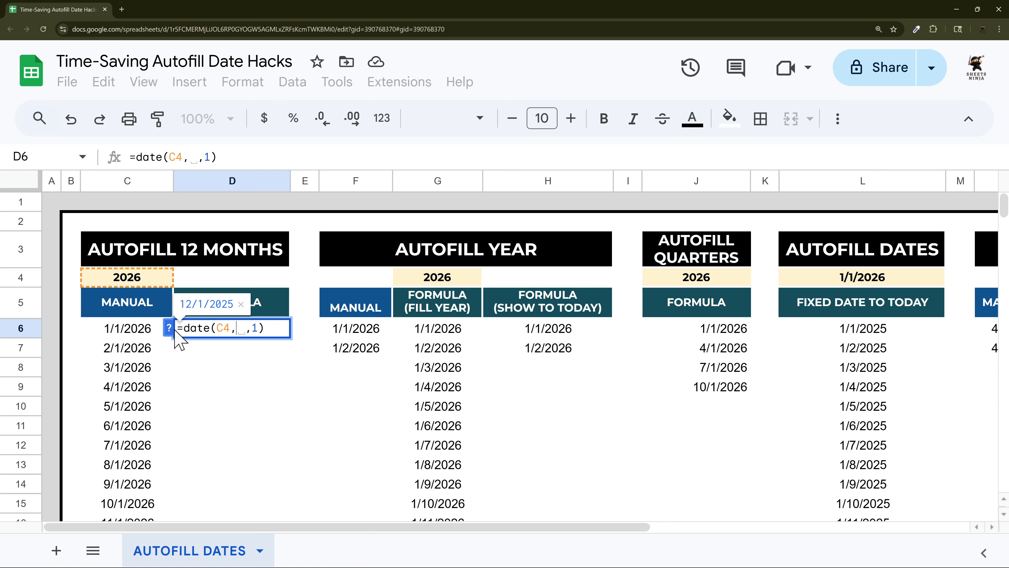
{"action": "type", "text": "se"}
{"action": "type", "text": "quence("}
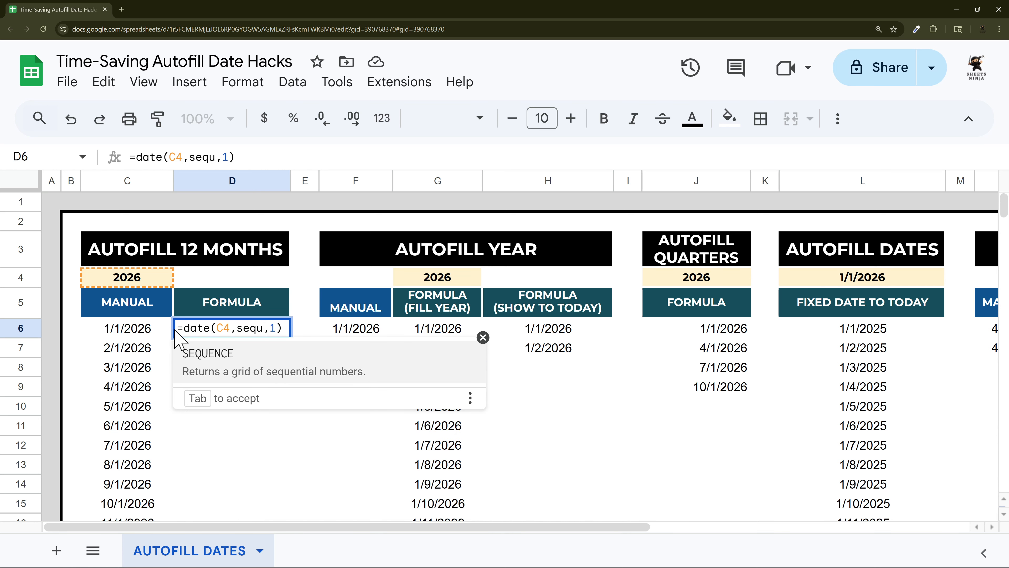
{"action": "type", "text": "12)"}
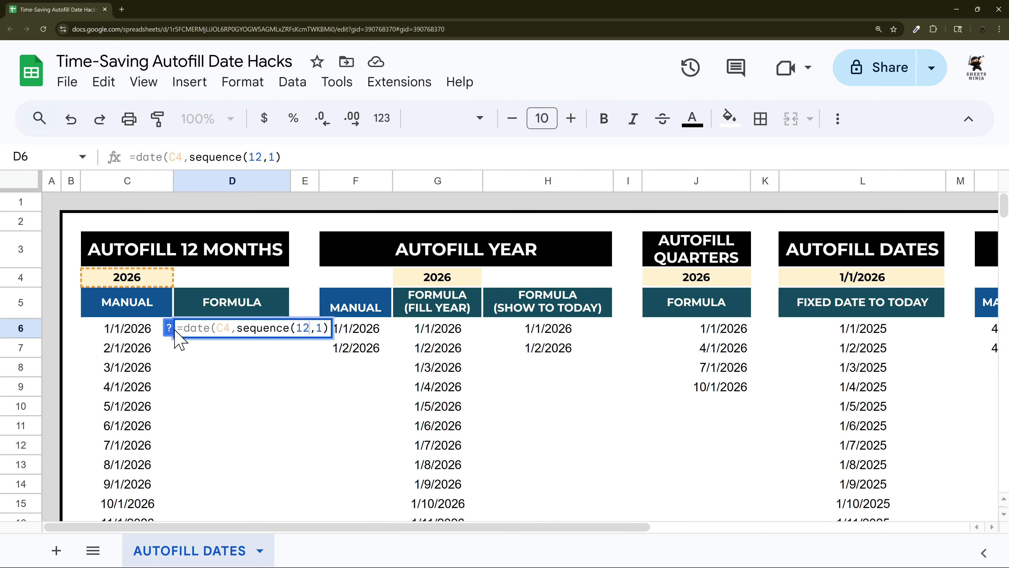
{"action": "key", "text": "Return"}
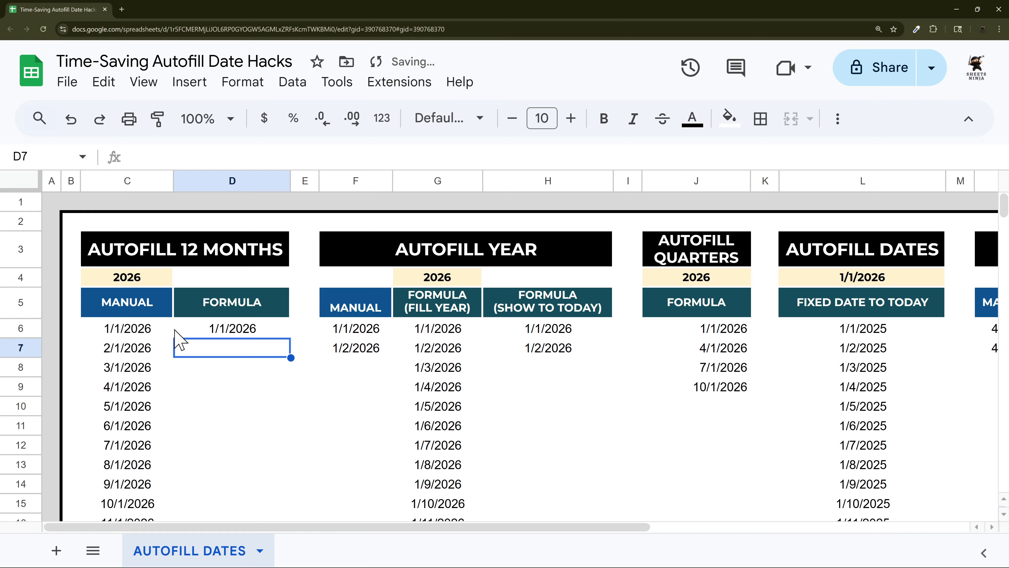
Step: Copy the sequence(12) argument from the D6 formula and enter it on its own in E6 as =sequence(12)
{"action": "left_click", "coordinate": [205, 328]}
{"action": "left_click_drag", "start_coordinate": [188, 157], "coordinate": [263, 158]}
{"action": "key", "text": "ctrl+c"}
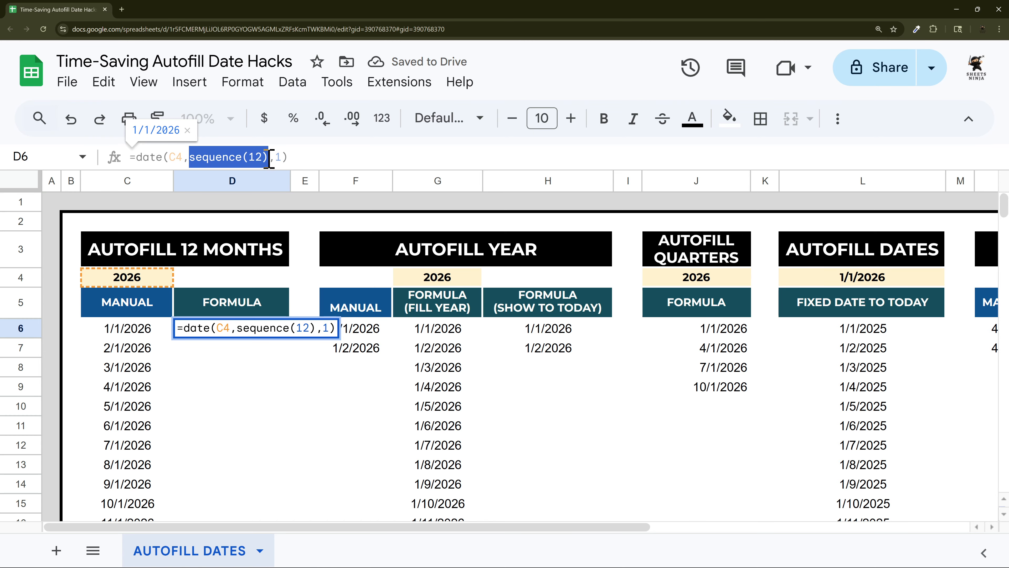
{"action": "left_click", "coordinate": [302, 328]}
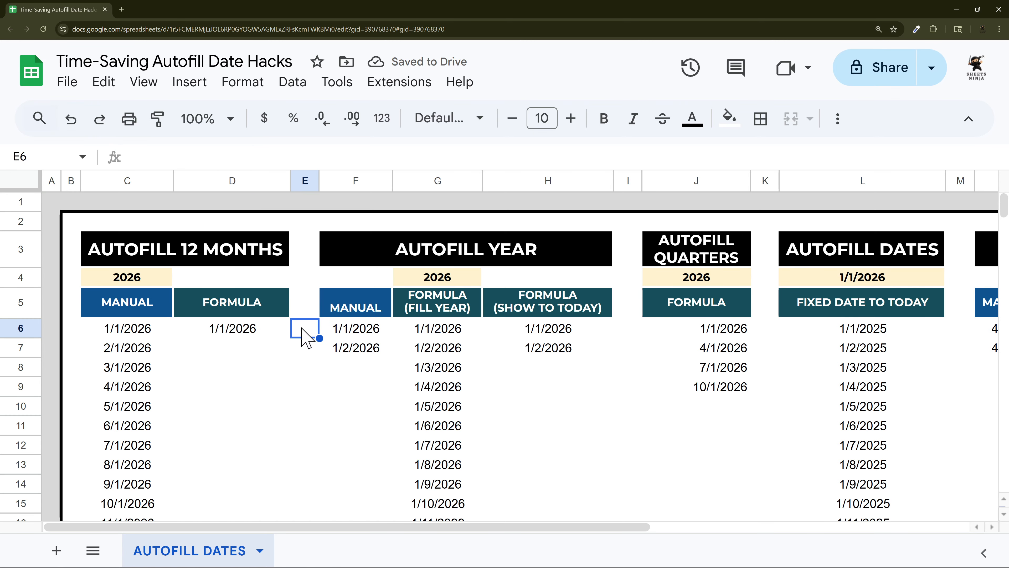
{"action": "type", "text": "="}
{"action": "key", "text": "ctrl+v"}
{"action": "type", "text": ")"}
{"action": "key", "text": "Return"}
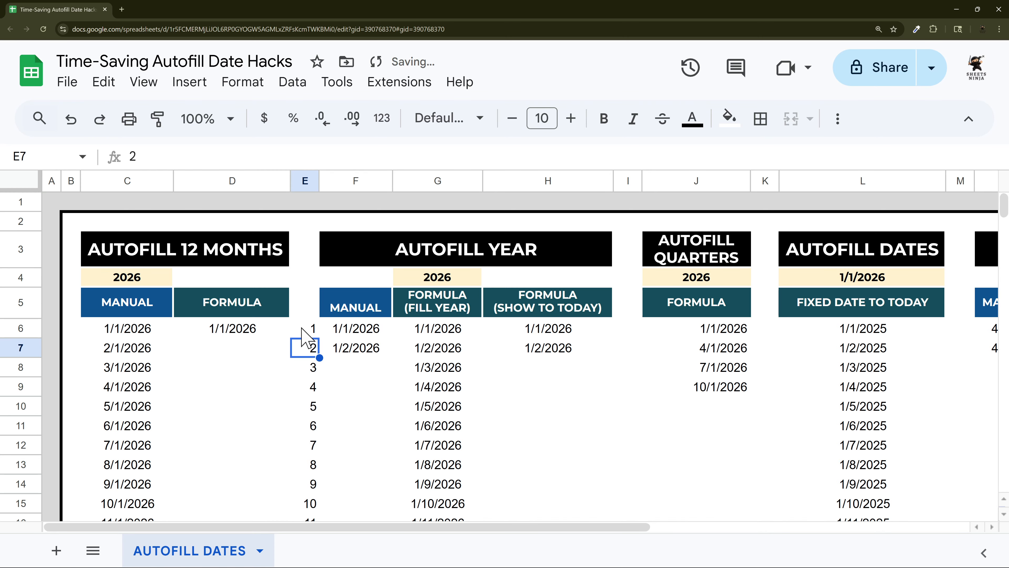
Step: Examine the numbers filled from E6 to E17 and read the SEQUENCE function's help on its rows, columns, start and step arguments
{"action": "left_click", "coordinate": [302, 328]}
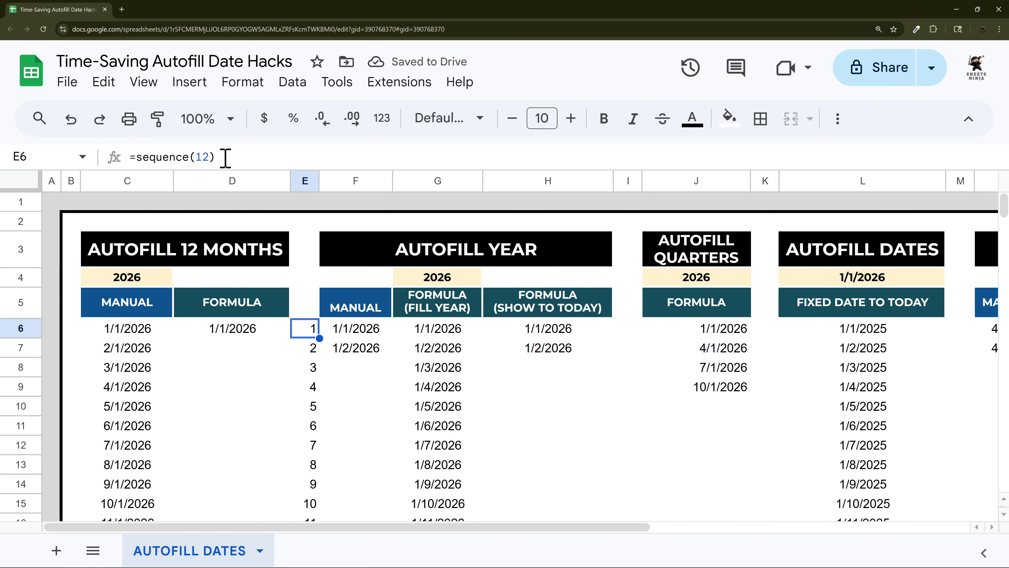
{"action": "scroll", "coordinate": [349, 366], "scroll_direction": "down", "scroll_amount": 3}
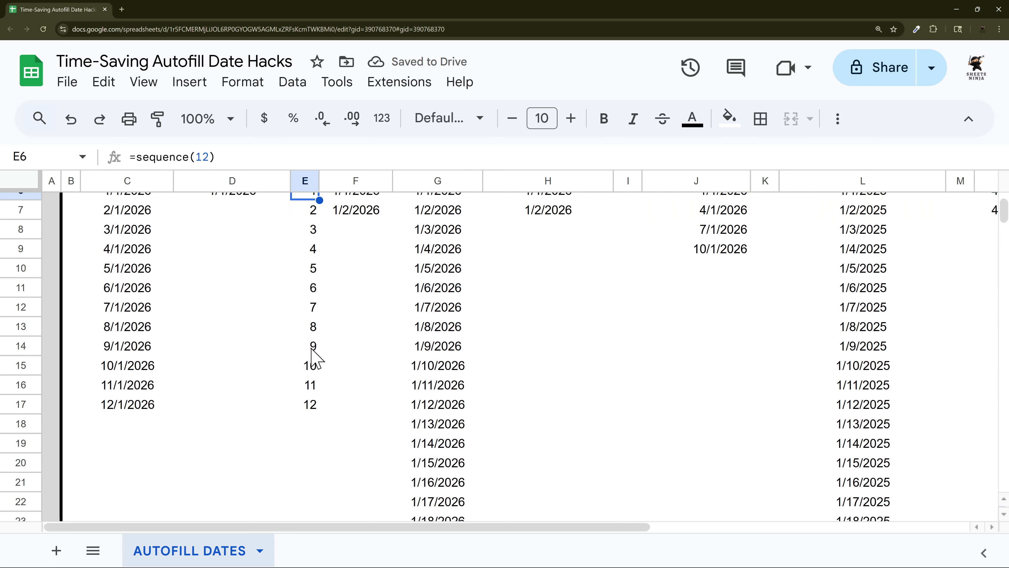
{"action": "scroll", "coordinate": [286, 270], "scroll_direction": "up", "scroll_amount": 1}
{"action": "left_click_drag", "start_coordinate": [310, 245], "coordinate": [313, 453]}
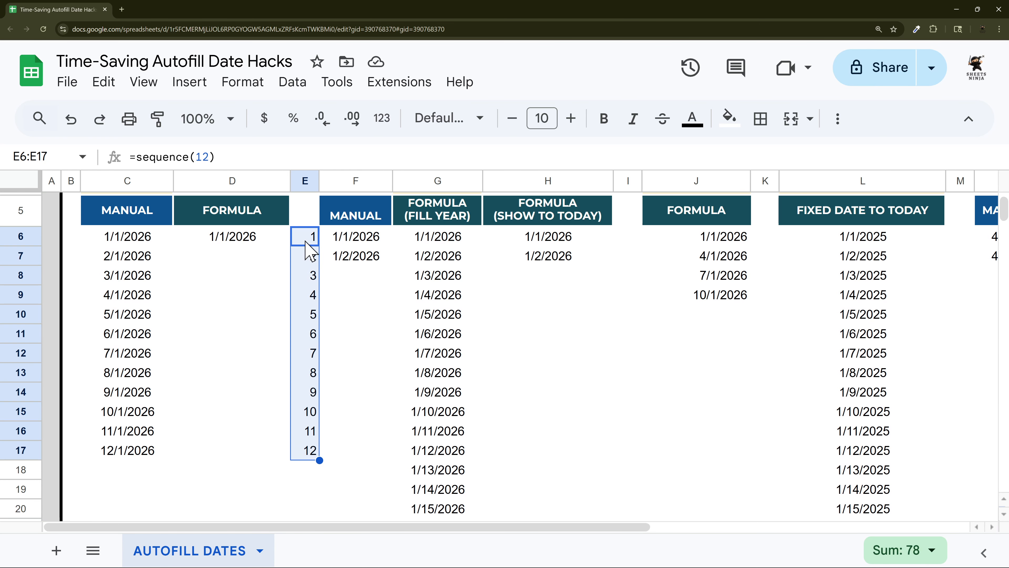
{"action": "double_click", "coordinate": [314, 244]}
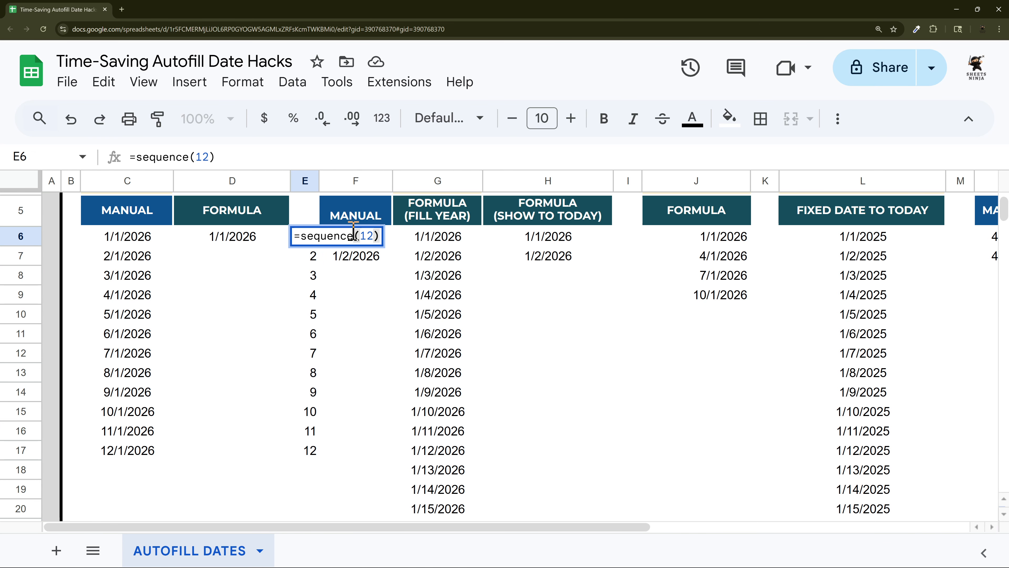
{"action": "left_click", "coordinate": [120, 157]}
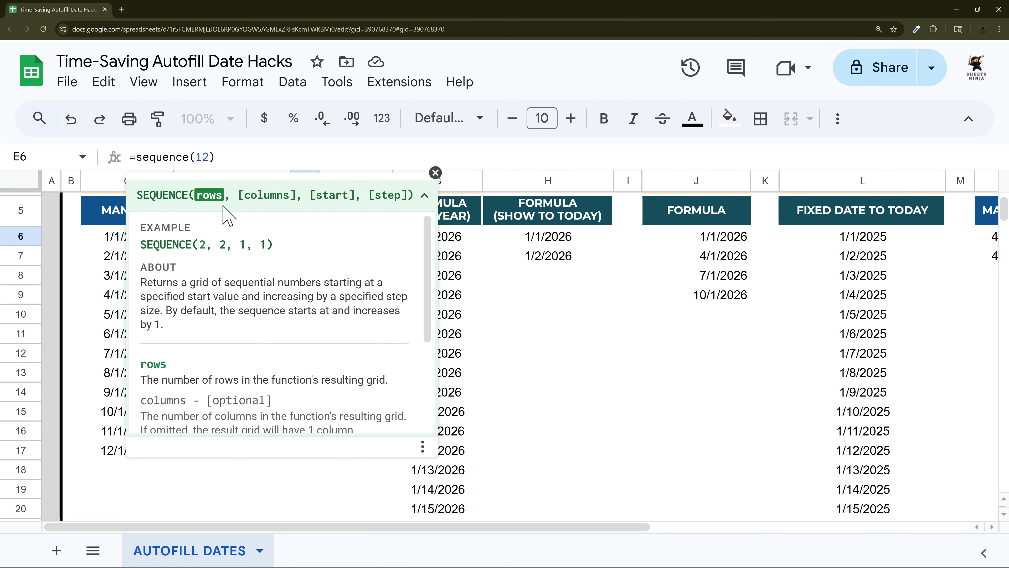
{"action": "left_click_drag", "start_coordinate": [241, 197], "coordinate": [412, 198]}
{"action": "left_click", "coordinate": [295, 194]}
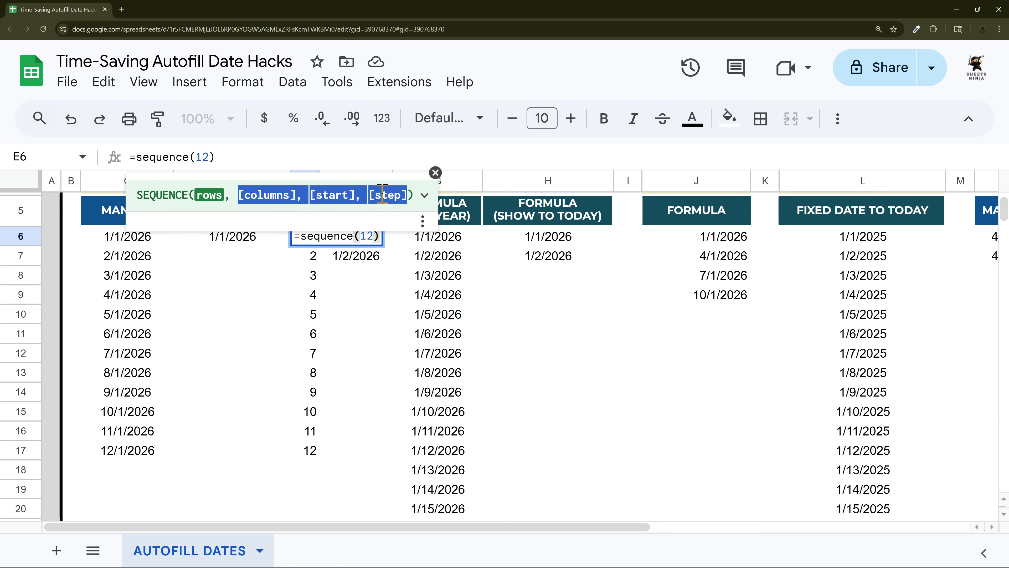
{"action": "left_click", "coordinate": [425, 196]}
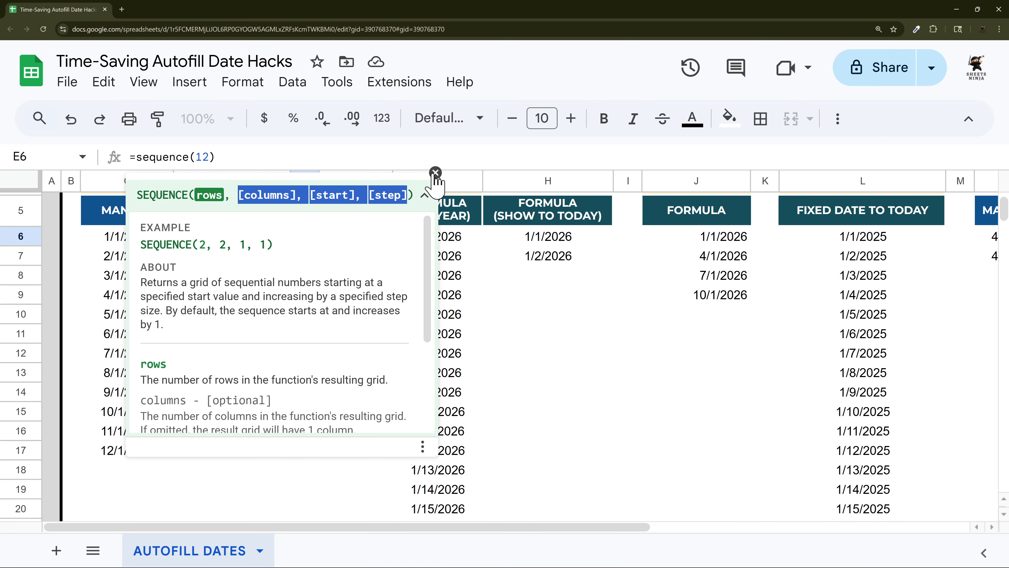
Step: Add explicit columns, start and step arguments of 1 to the E6 formula, giving =sequence(12,1,1,1)
{"action": "left_click", "coordinate": [210, 157]}
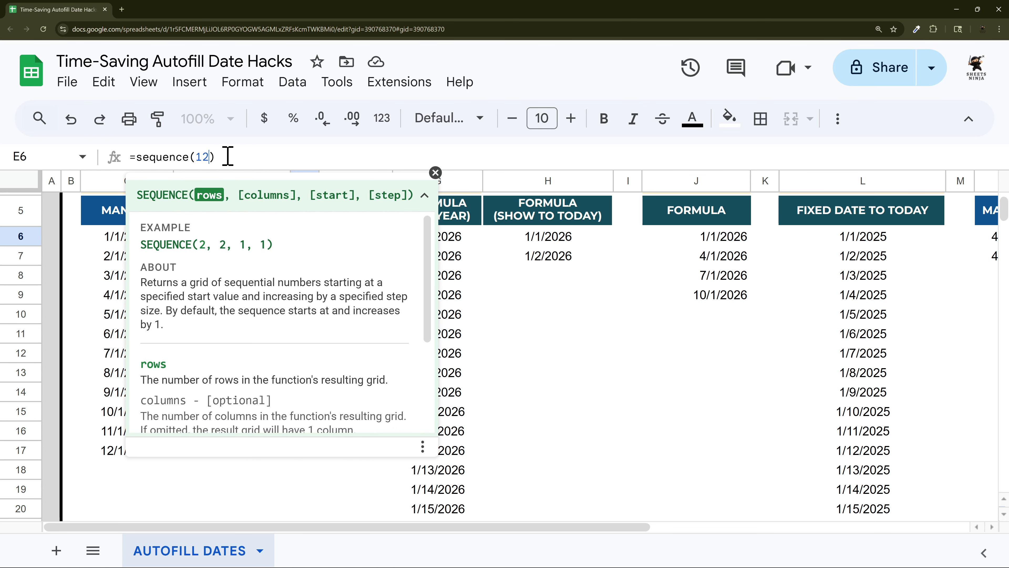
{"action": "type", "text": ",1,1,1"}
{"action": "key", "text": "Return"}
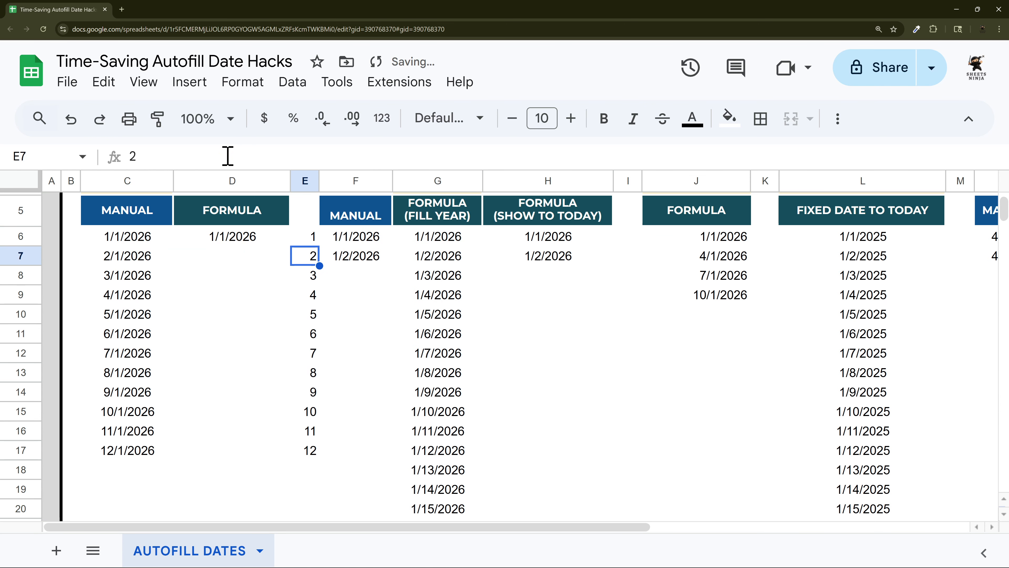
Step: Change the start argument in the E6 formula to 11, giving =sequence(12,1,11,1), and check the filled numbers below it
{"action": "left_click", "coordinate": [306, 235]}
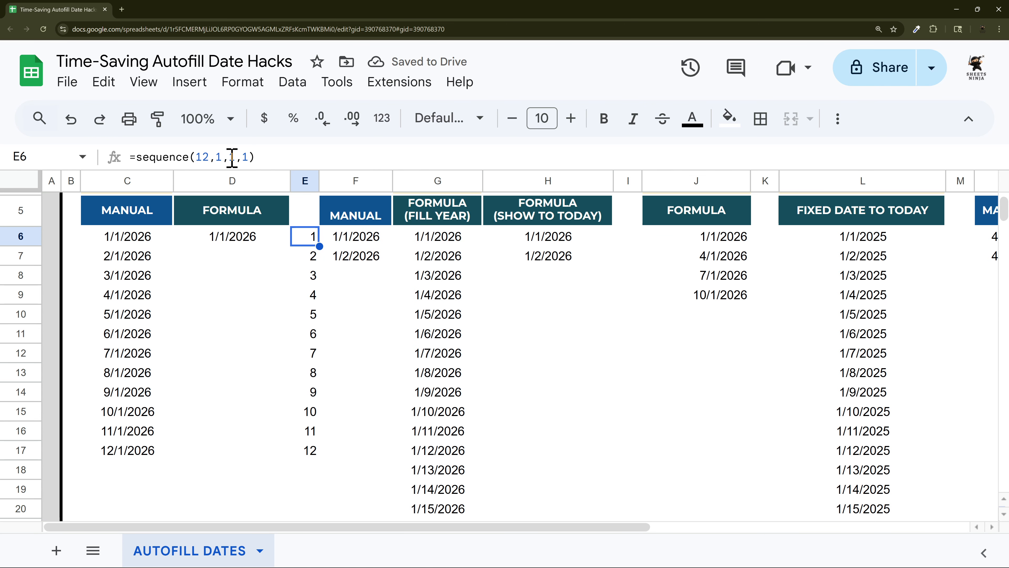
{"action": "left_click", "coordinate": [232, 157]}
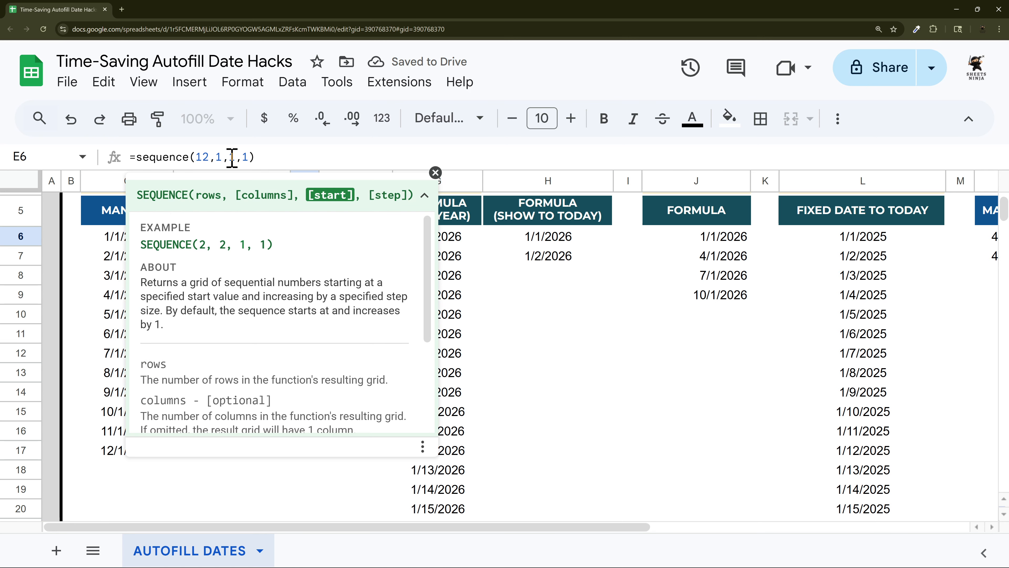
{"action": "key", "text": "BackSpace"}
{"action": "key", "text": "Return"}
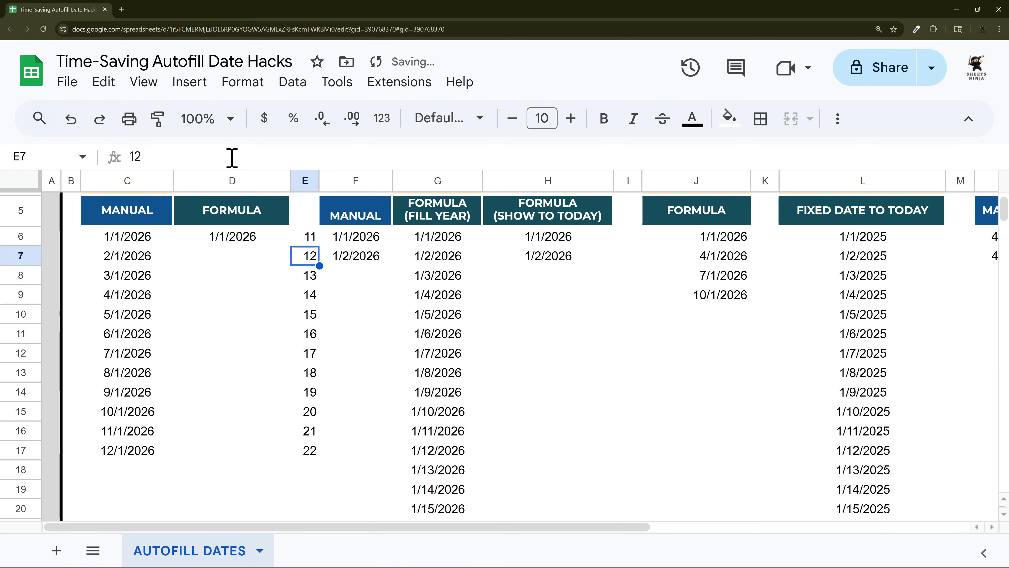
{"action": "key", "text": "Up"}
{"action": "key", "text": "Down"}
{"action": "left_click", "coordinate": [317, 273]}
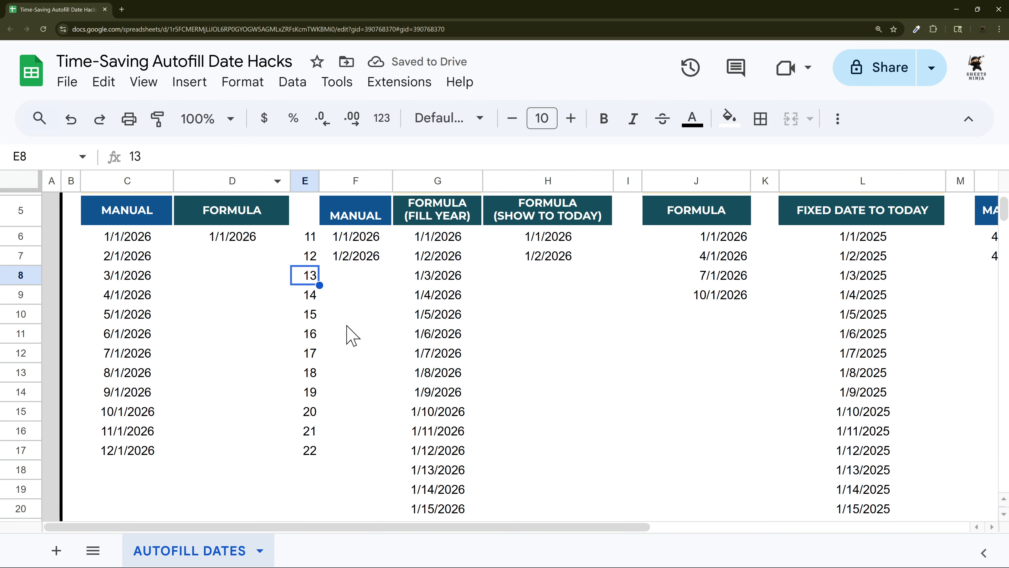
Step: Change the rows argument in the E6 formula to 10, giving =sequence(10,1,11,1)
{"action": "left_click", "coordinate": [316, 238]}
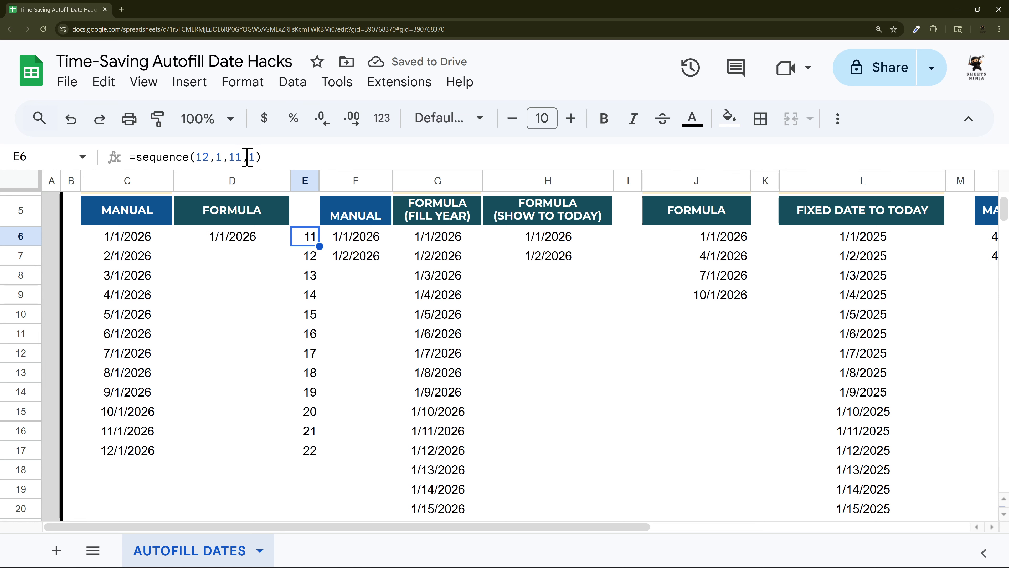
{"action": "left_click", "coordinate": [211, 157]}
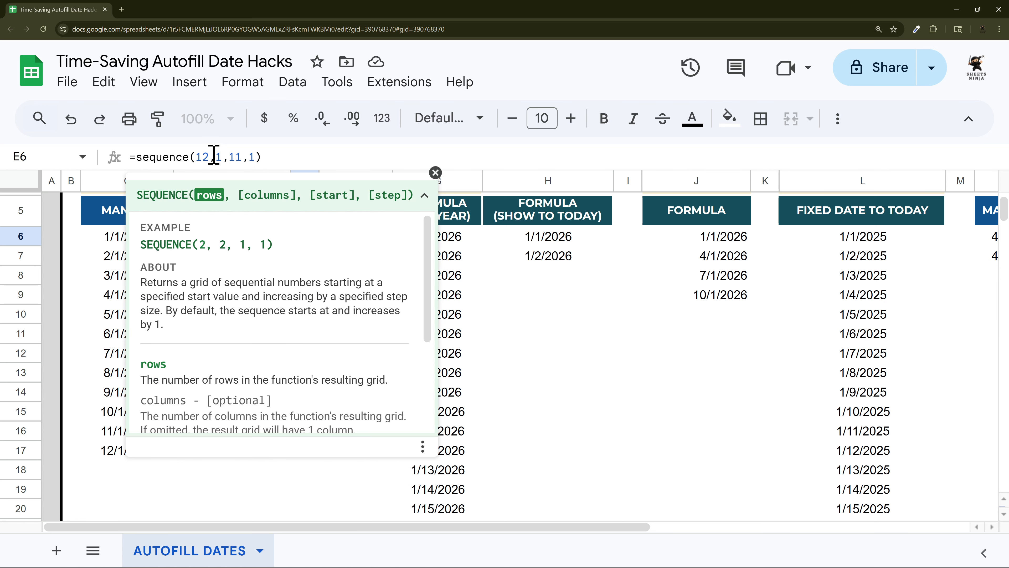
{"action": "key", "text": "BackSpace"}
{"action": "key", "text": "Return"}
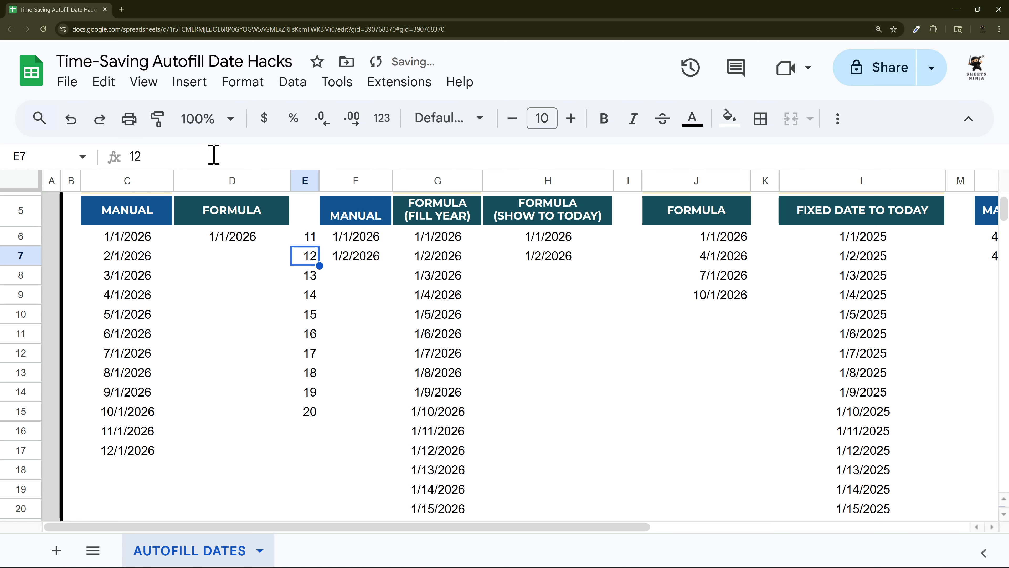
Step: Set the start argument in the E6 formula to 1, giving =sequence(10,1,1,1), and select the filled range E6:E15
{"action": "left_click", "coordinate": [306, 237]}
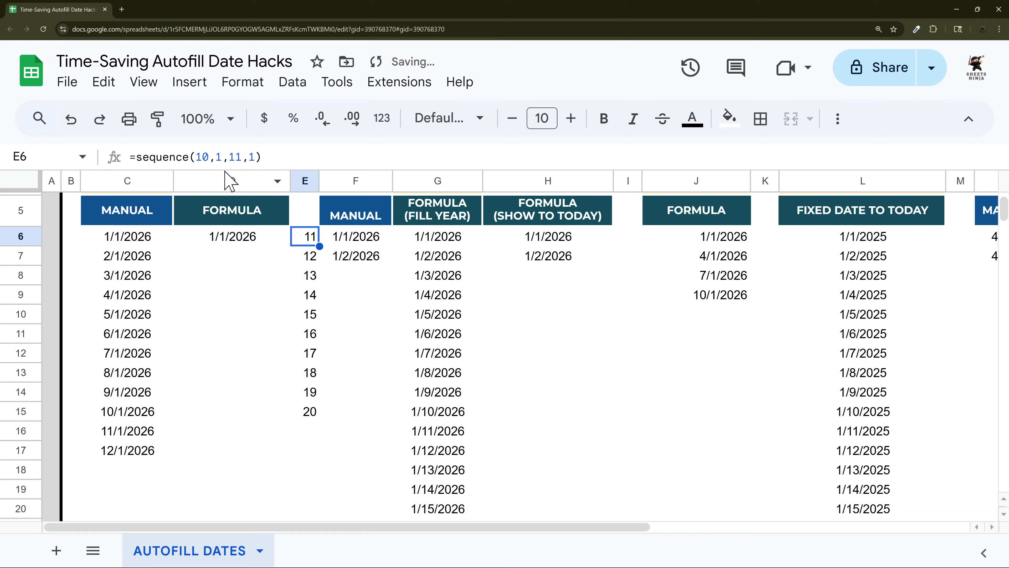
{"action": "left_click", "coordinate": [241, 157]}
{"action": "key", "text": "Return"}
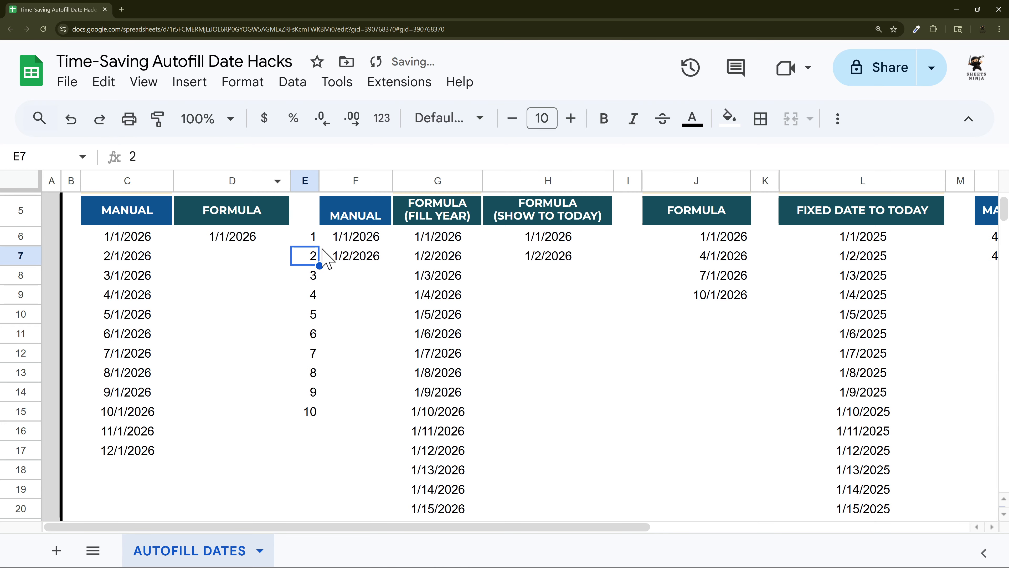
{"action": "left_click_drag", "start_coordinate": [312, 239], "coordinate": [311, 416]}
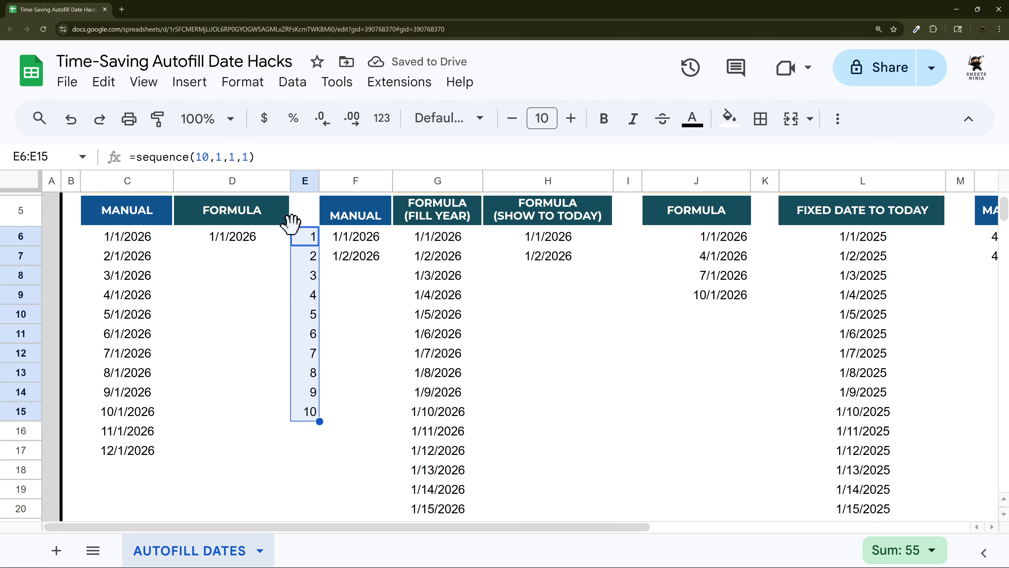
Step: Change the step argument in the E6 formula to 5, giving =sequence(10,1,1,5)
{"action": "left_click", "coordinate": [312, 237]}
{"action": "left_click", "coordinate": [254, 157]}
{"action": "key", "text": "BackSpace"}
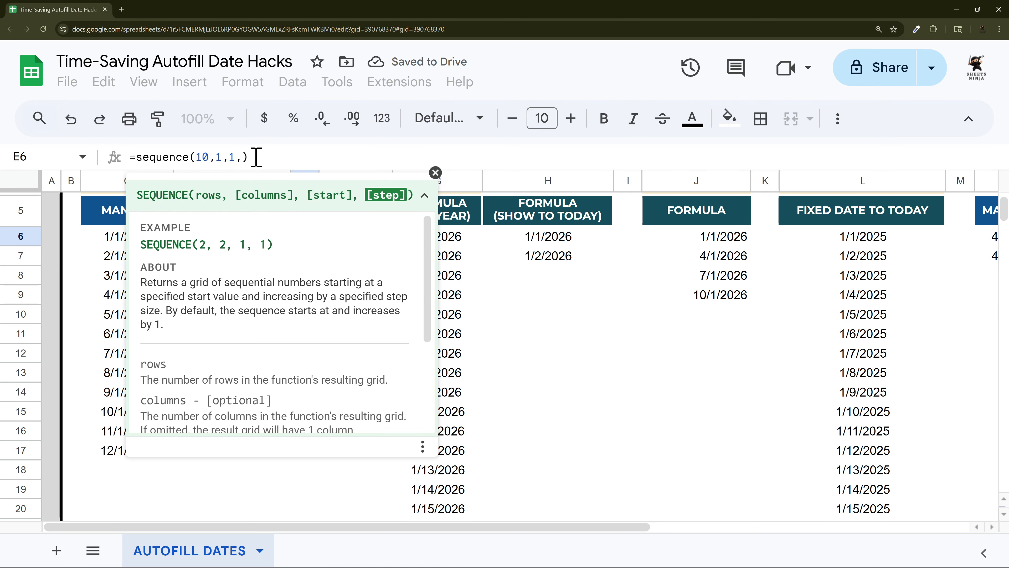
{"action": "type", "text": "5"}
{"action": "key", "text": "Return"}
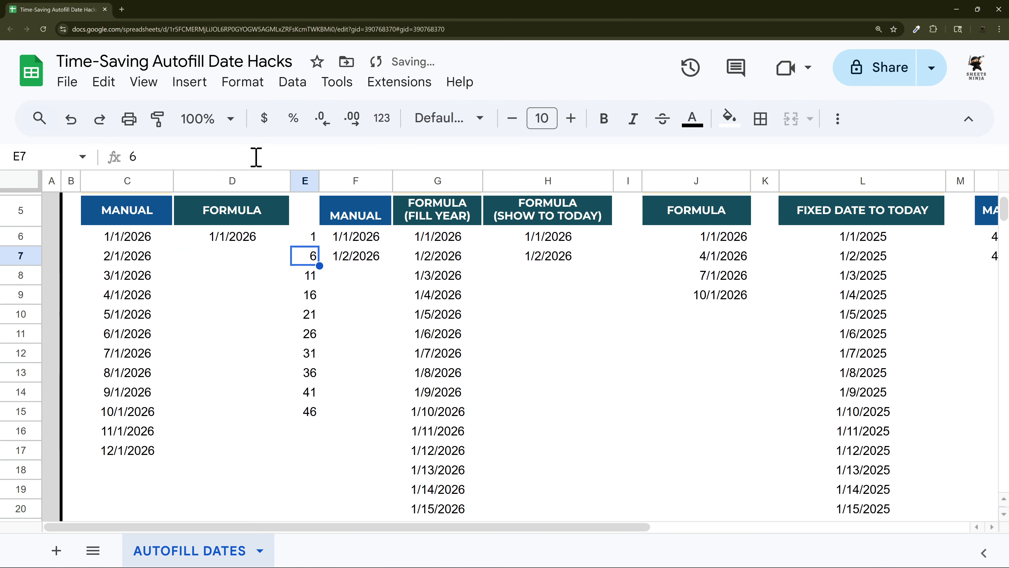
Step: Change the start argument in the E6 formula to 5, giving =sequence(10,1,5,5), and review the formula with its filled numbers
{"action": "left_click", "coordinate": [309, 235]}
{"action": "left_click", "coordinate": [210, 157]}
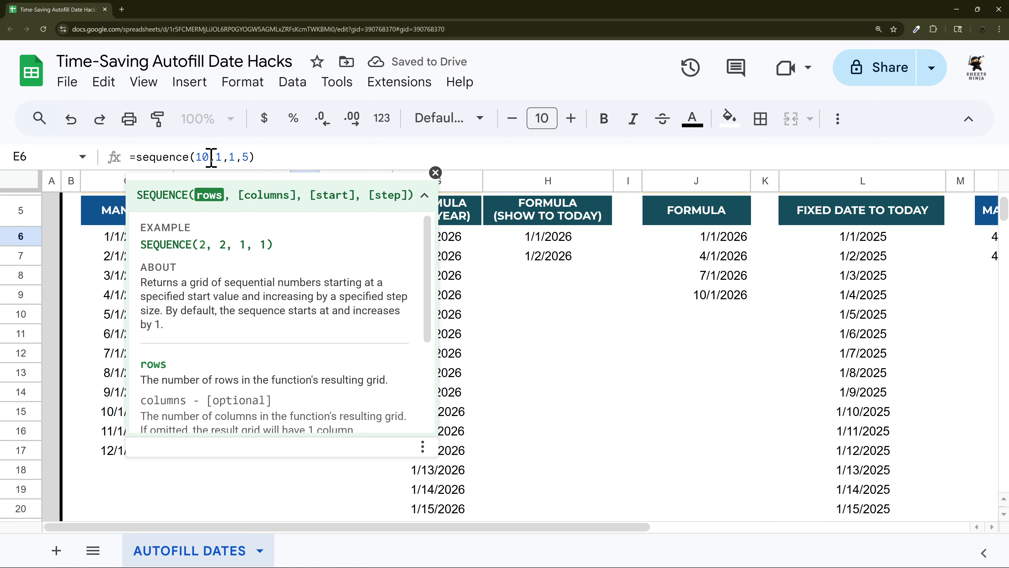
{"action": "key", "text": "Right"}
{"action": "key", "text": "Right"}
{"action": "key", "text": "Right"}
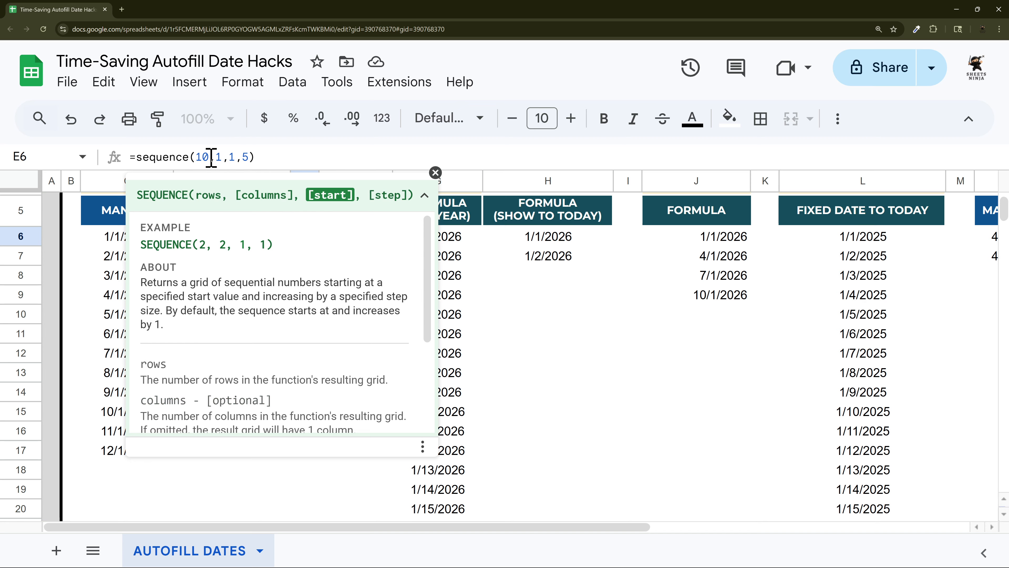
{"action": "key", "text": "Return"}
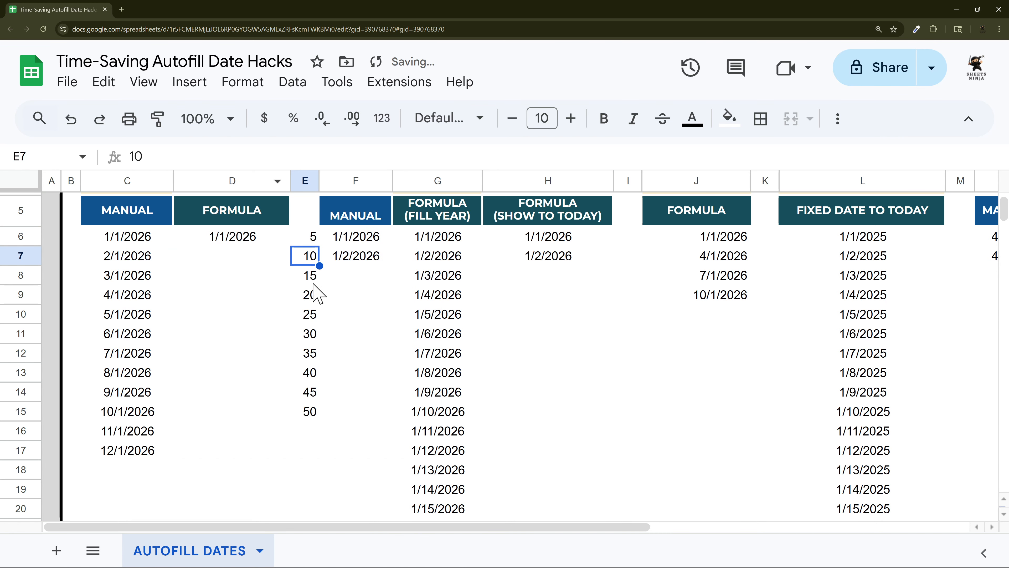
{"action": "left_click", "coordinate": [306, 241]}
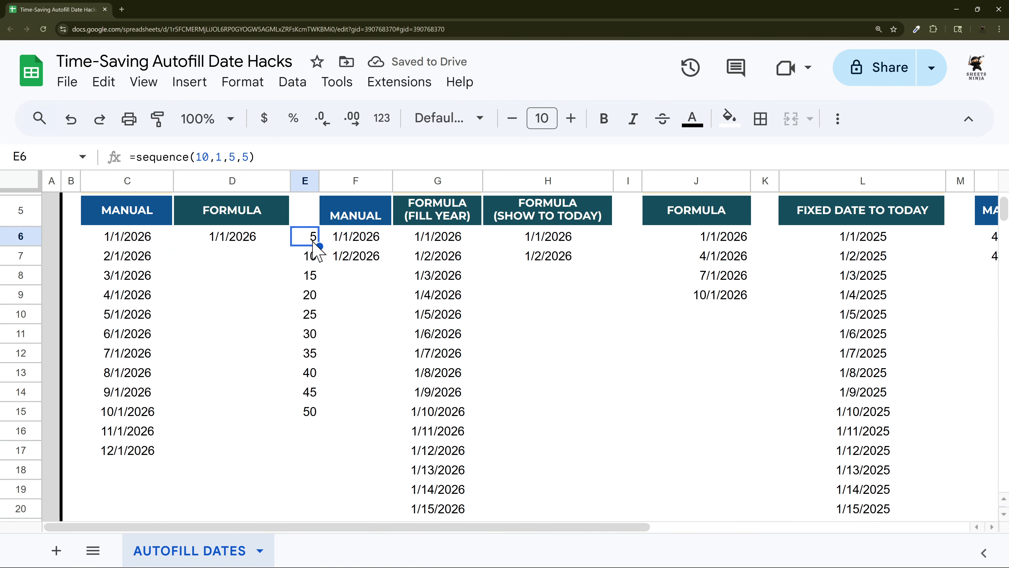
{"action": "double_click", "coordinate": [313, 241]}
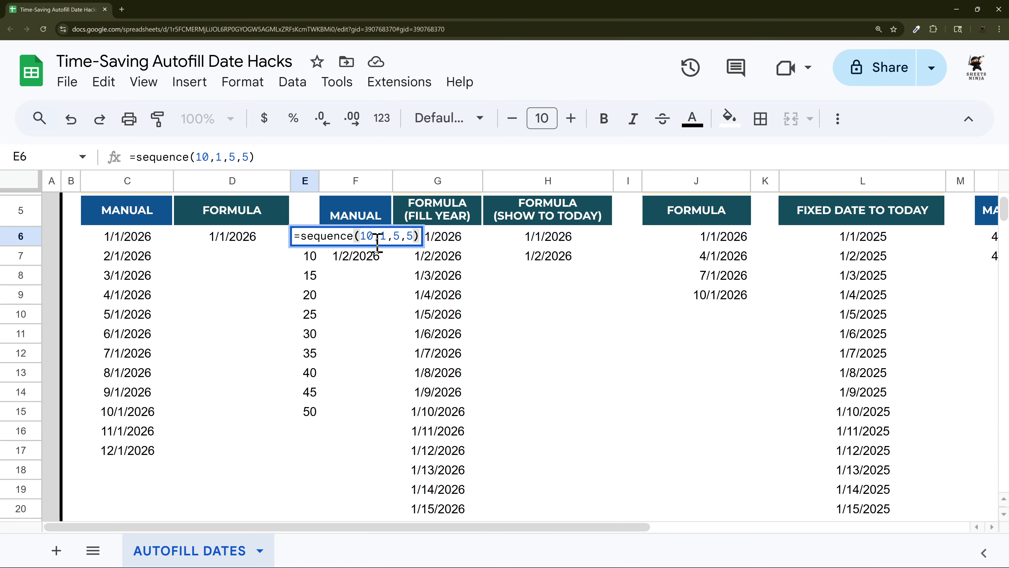
{"action": "left_click", "coordinate": [315, 294]}
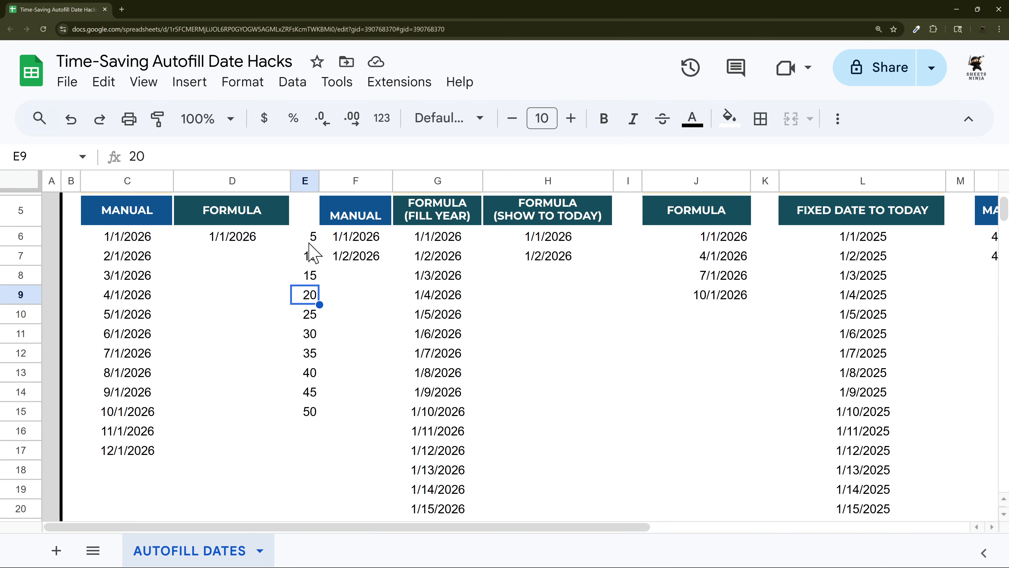
Step: Restore the E6 formula to =sequence(12), with only the rows argument
{"action": "left_click", "coordinate": [312, 239]}
{"action": "left_click", "coordinate": [205, 156]}
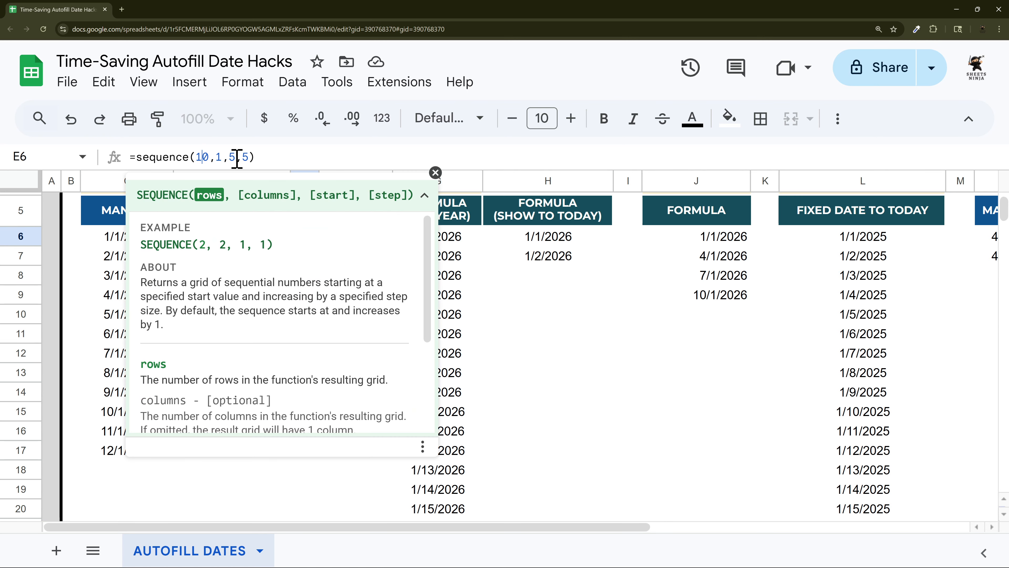
{"action": "key", "text": "Return"}
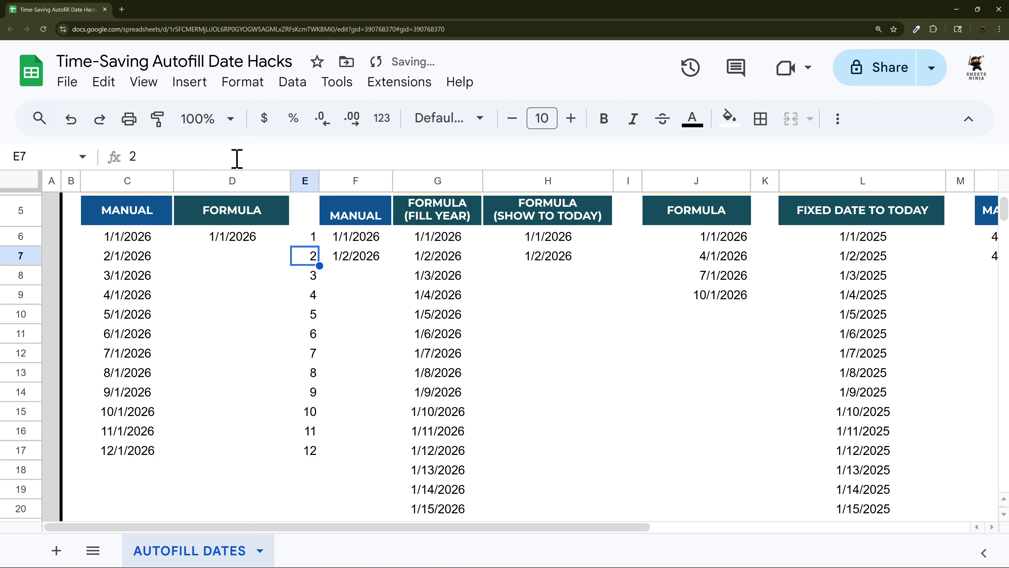
Step: Compare the month numbers of the manual dates in C6 to C10 with the sequence that starts in E6
{"action": "left_click", "coordinate": [112, 238]}
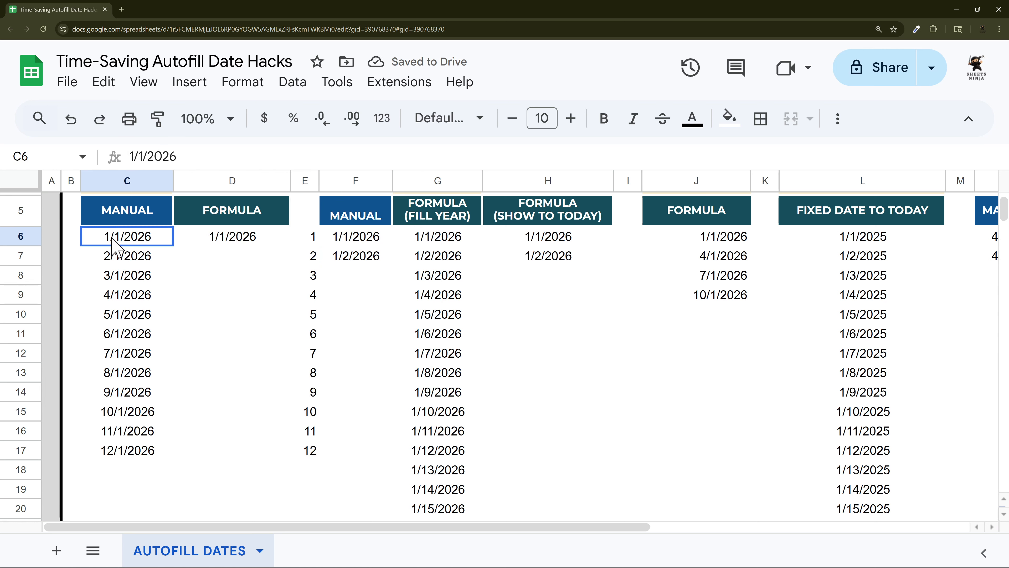
{"action": "left_click", "coordinate": [111, 259]}
{"action": "left_click", "coordinate": [112, 276]}
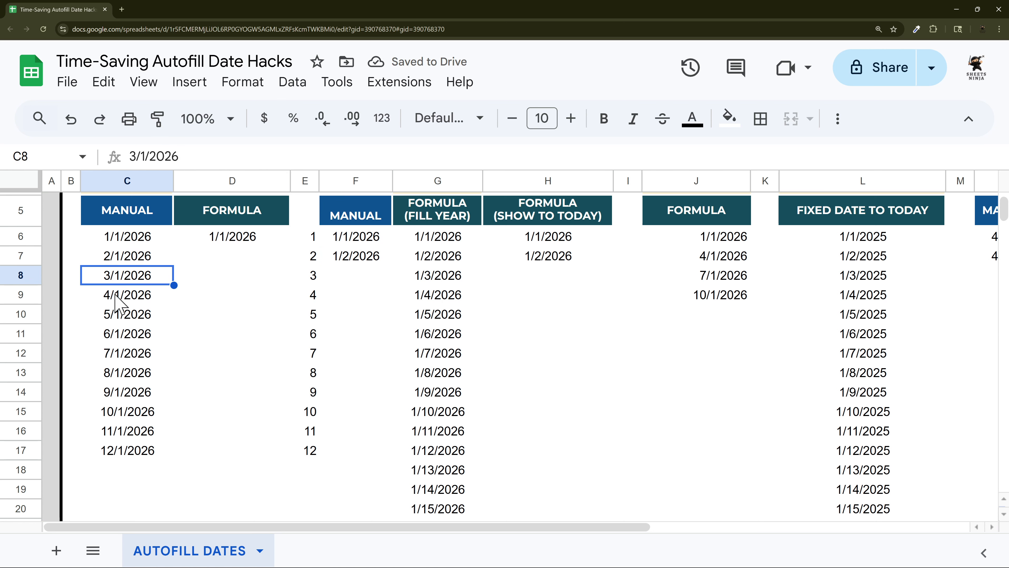
{"action": "left_click", "coordinate": [113, 294]}
{"action": "left_click", "coordinate": [123, 319]}
{"action": "left_click", "coordinate": [312, 239]}
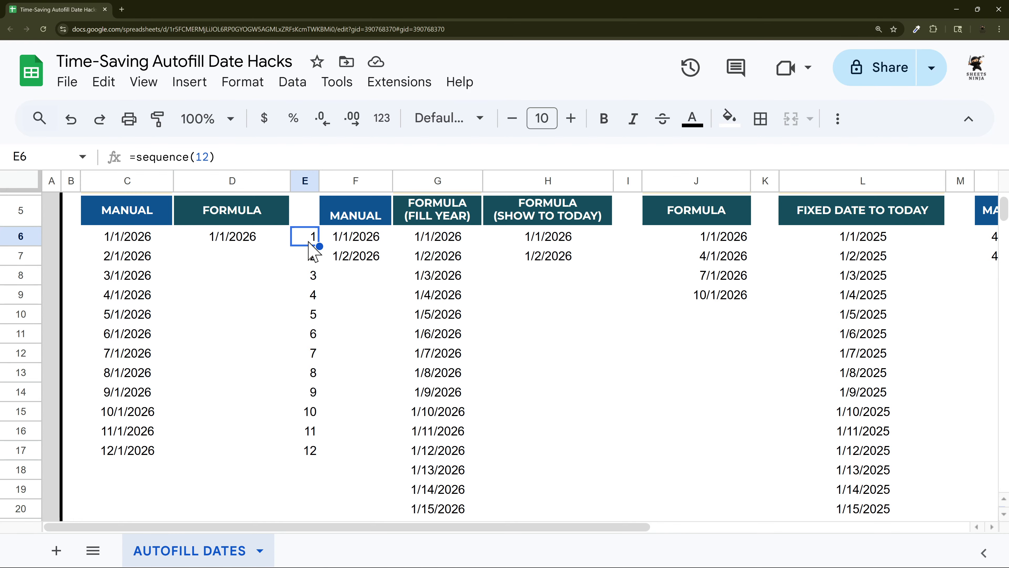
Step: Clear the helper SEQUENCE formula in E6 so its numbers in E6:E17 are removed
{"action": "left_click_drag", "start_coordinate": [311, 249], "coordinate": [314, 450]}
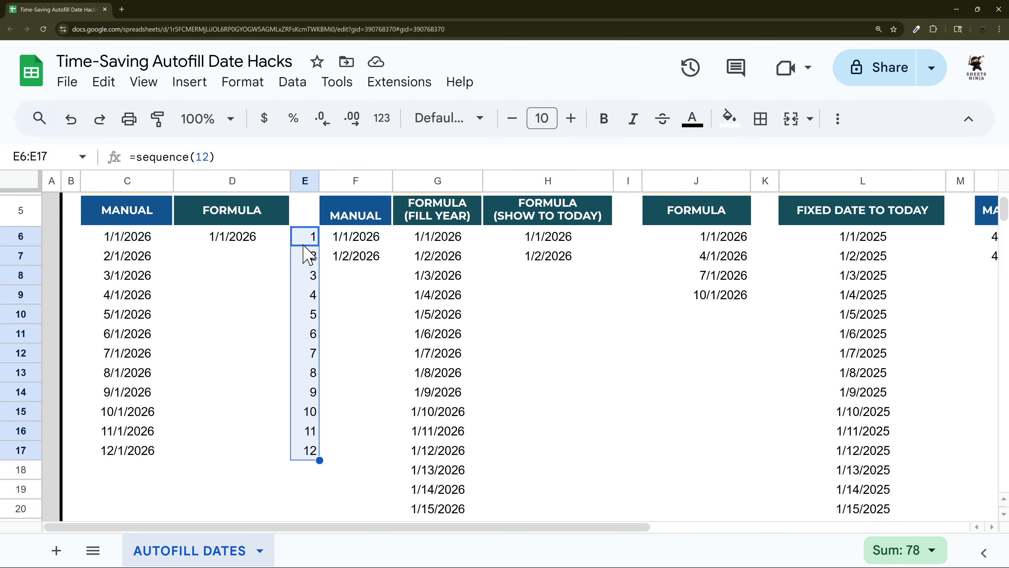
{"action": "left_click", "coordinate": [304, 234]}
{"action": "key", "text": "Delete"}
Step: Examine sequence(12) as the month argument of the DATE formula in D6, leaving the formula as it is
{"action": "left_click", "coordinate": [222, 243]}
{"action": "left_click_drag", "start_coordinate": [190, 157], "coordinate": [271, 156]}
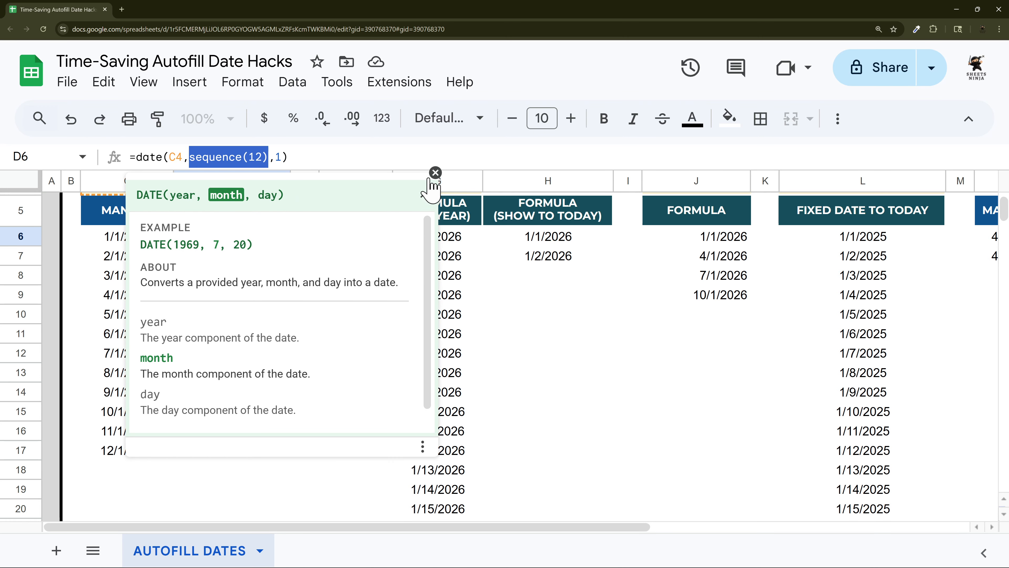
{"action": "left_click", "coordinate": [435, 173]}
{"action": "key", "text": "Return"}
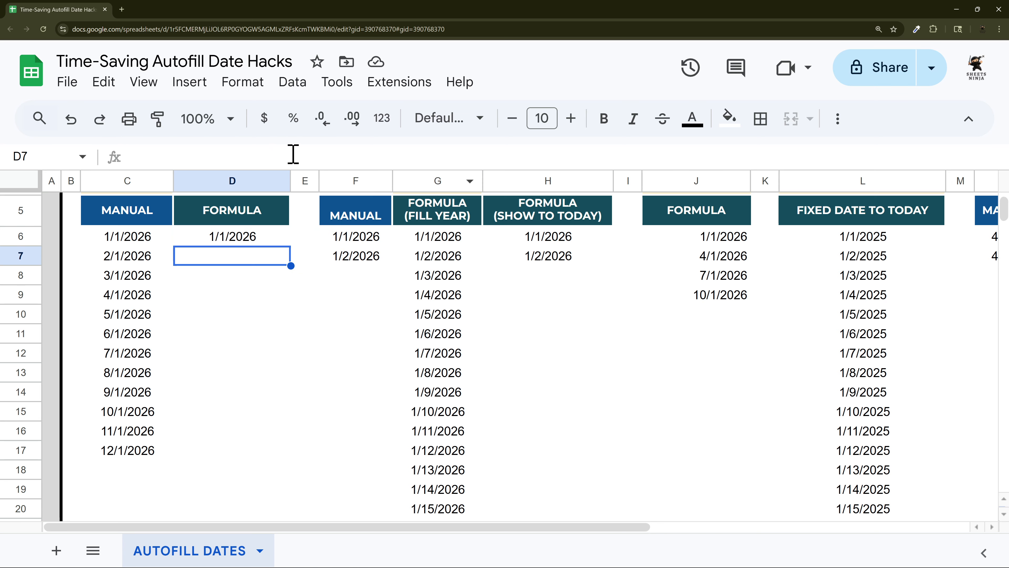
Step: Wrap the D6 formula in ARRAYFORMULA, giving =arrayformula(date(C4,sequence(12),1)), and review the dates in D6:D17
{"action": "left_click", "coordinate": [244, 242]}
{"action": "double_click", "coordinate": [187, 236]}
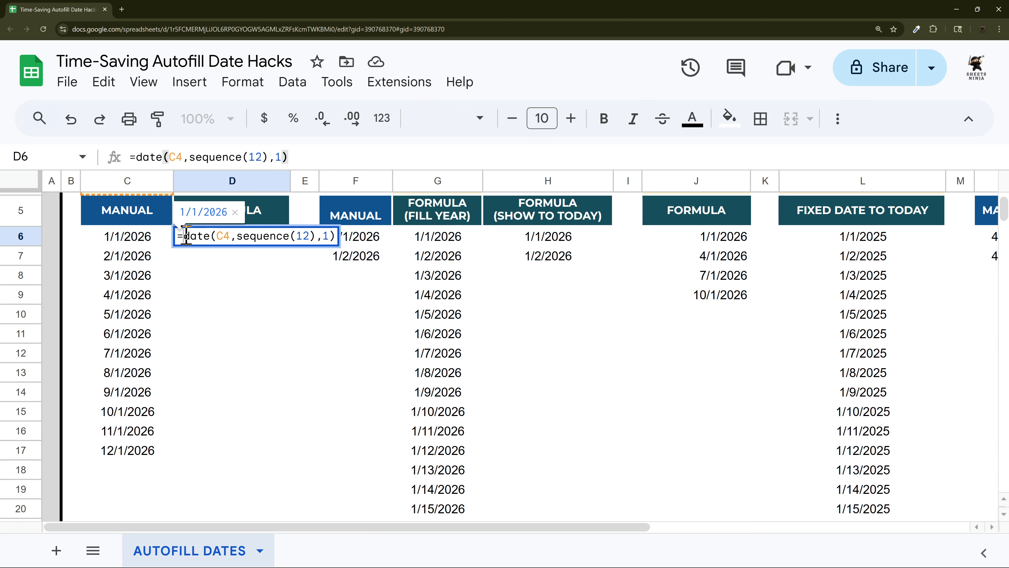
{"action": "type", "text": "arrayformula"}
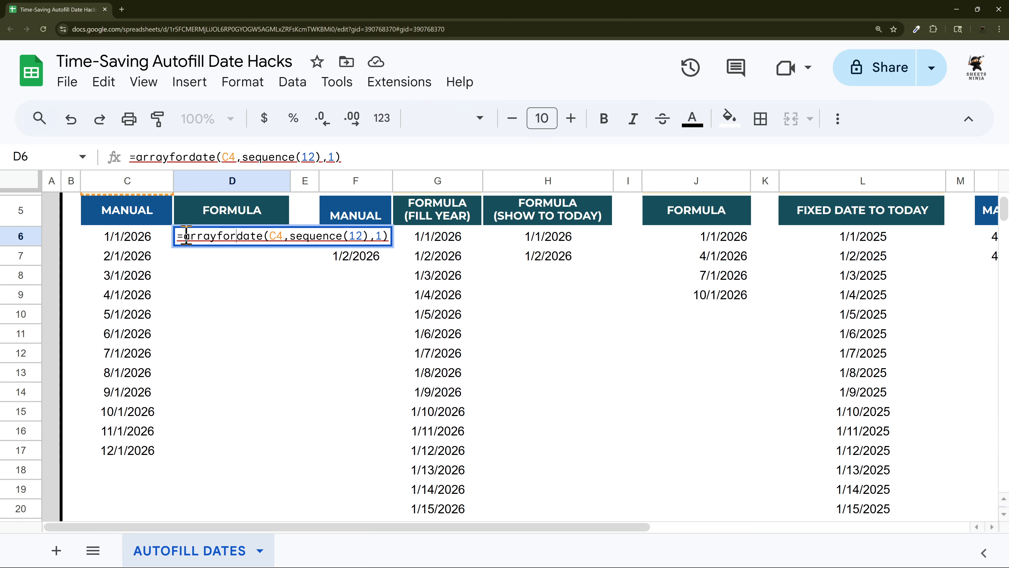
{"action": "type", "text": "("}
{"action": "key", "text": "End"}
{"action": "type", "text": ")"}
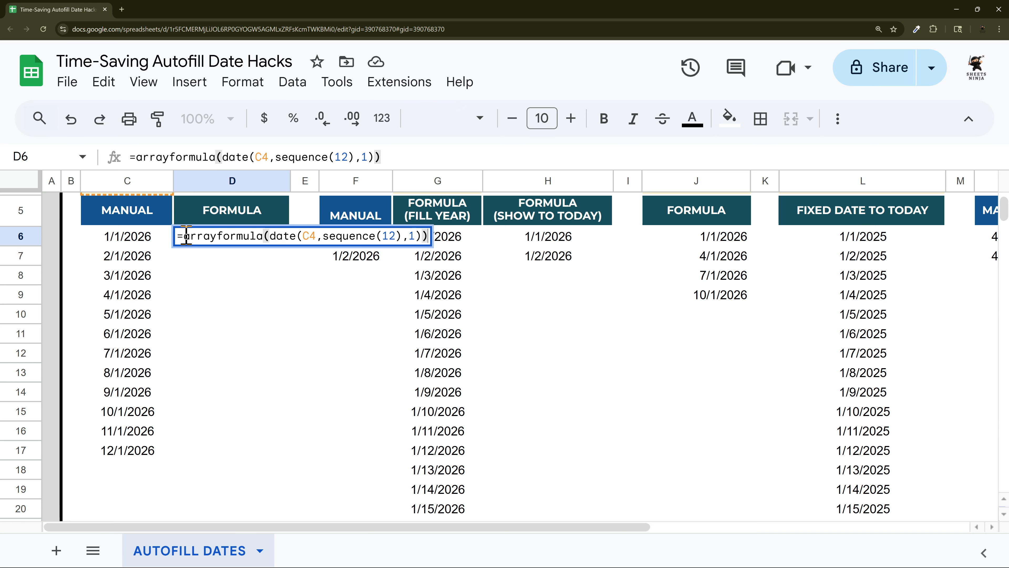
{"action": "key", "text": "Return"}
{"action": "left_click_drag", "start_coordinate": [217, 238], "coordinate": [229, 455]}
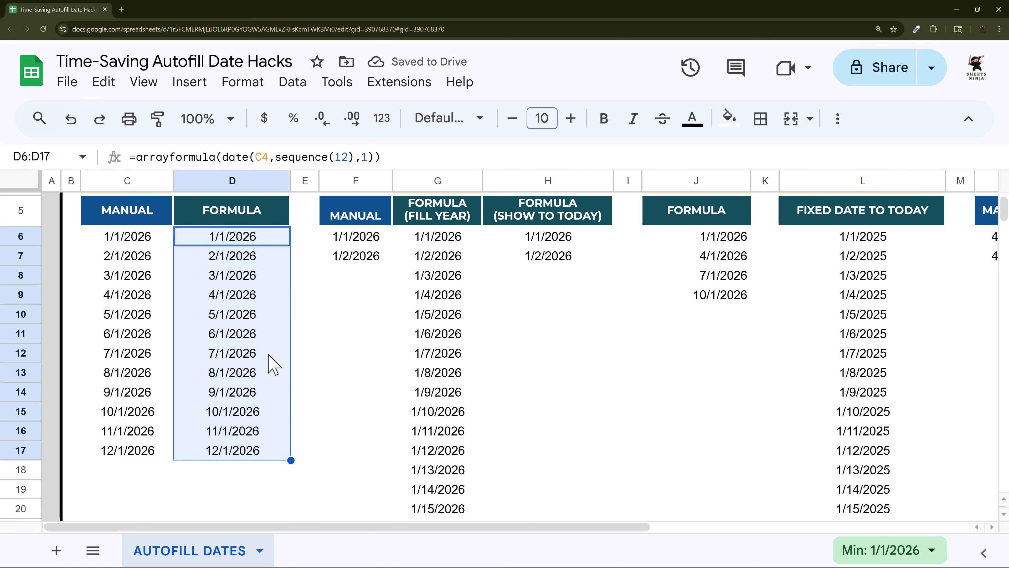
{"action": "scroll", "coordinate": [273, 364], "scroll_direction": "up", "scroll_amount": 3}
{"action": "left_click", "coordinate": [263, 336]}
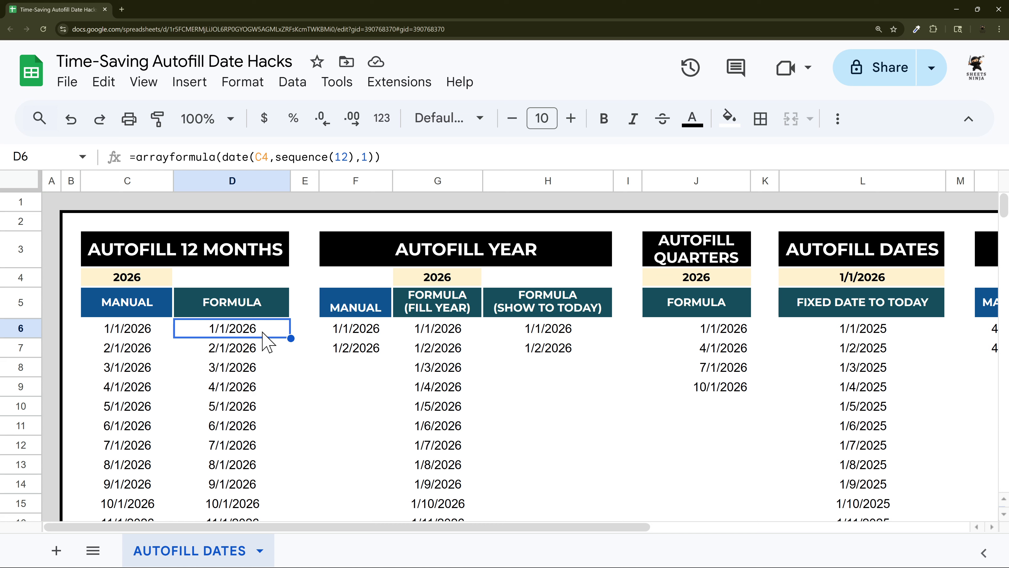
Step: Inspect the Autofill Year section and open its fill-year formula in G6
{"action": "left_click", "coordinate": [482, 251]}
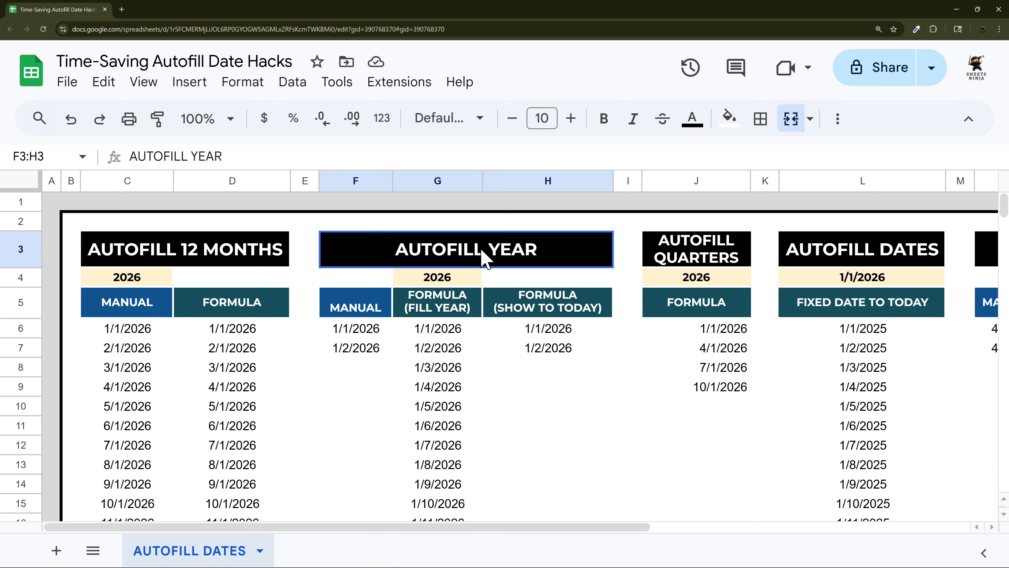
{"action": "left_click", "coordinate": [442, 335]}
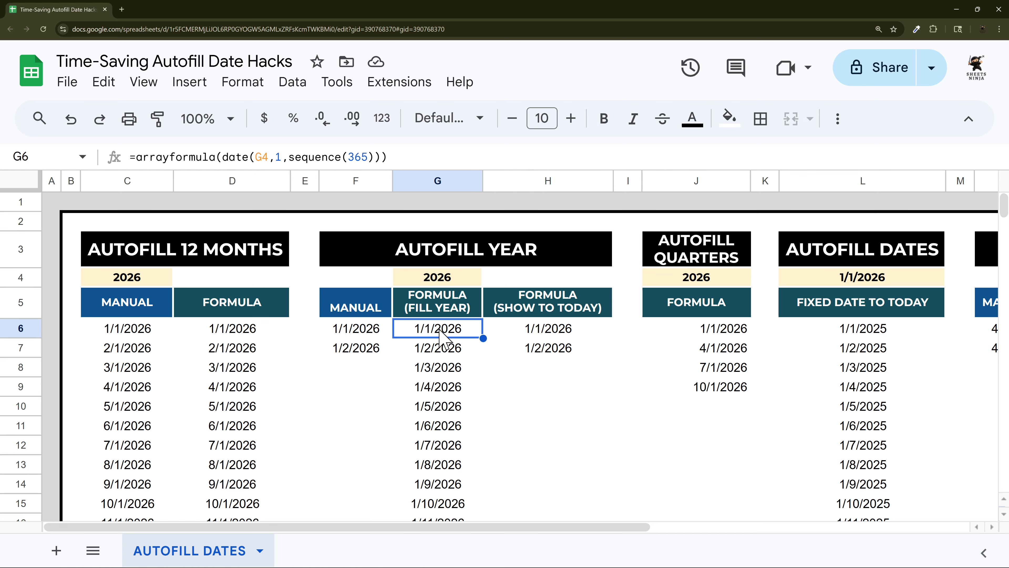
{"action": "double_click", "coordinate": [442, 336]}
{"action": "left_click", "coordinate": [436, 329]}
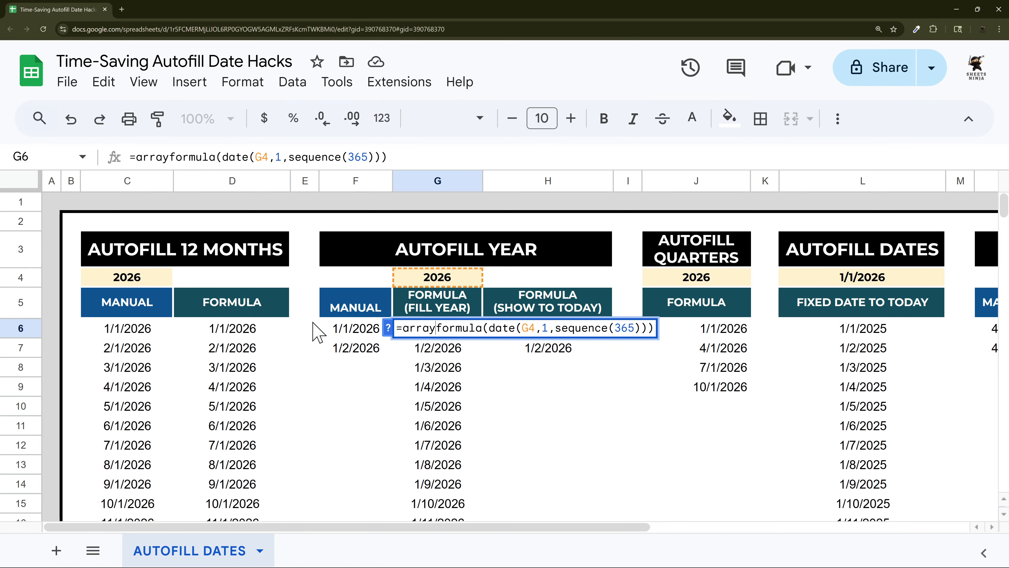
Step: Check in the D6 formula which DATE argument sequence(12) fills, for comparison with the fill-year formula
{"action": "left_click", "coordinate": [235, 334]}
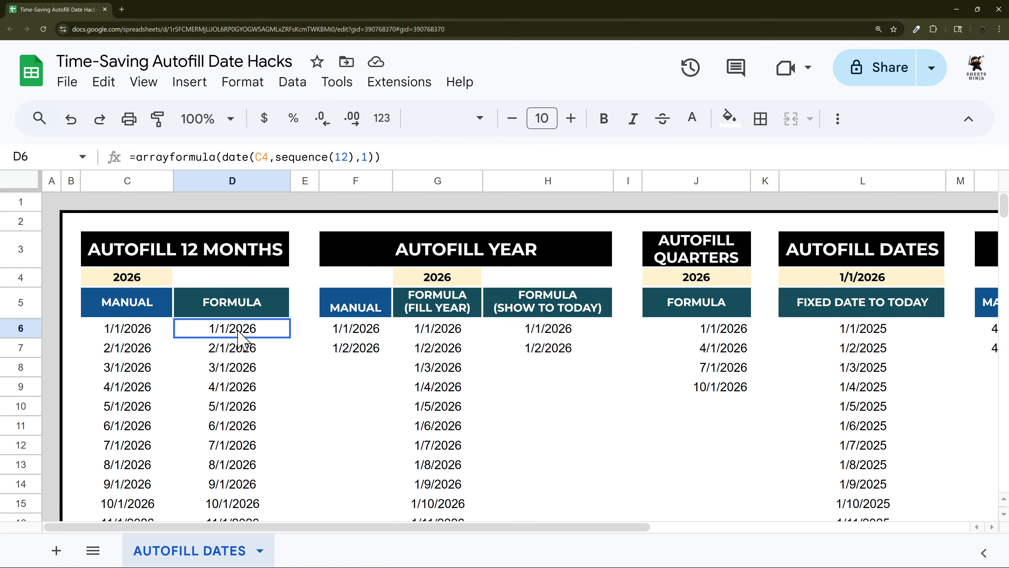
{"action": "double_click", "coordinate": [278, 155]}
{"action": "left_click", "coordinate": [354, 156], "text": "shift"}
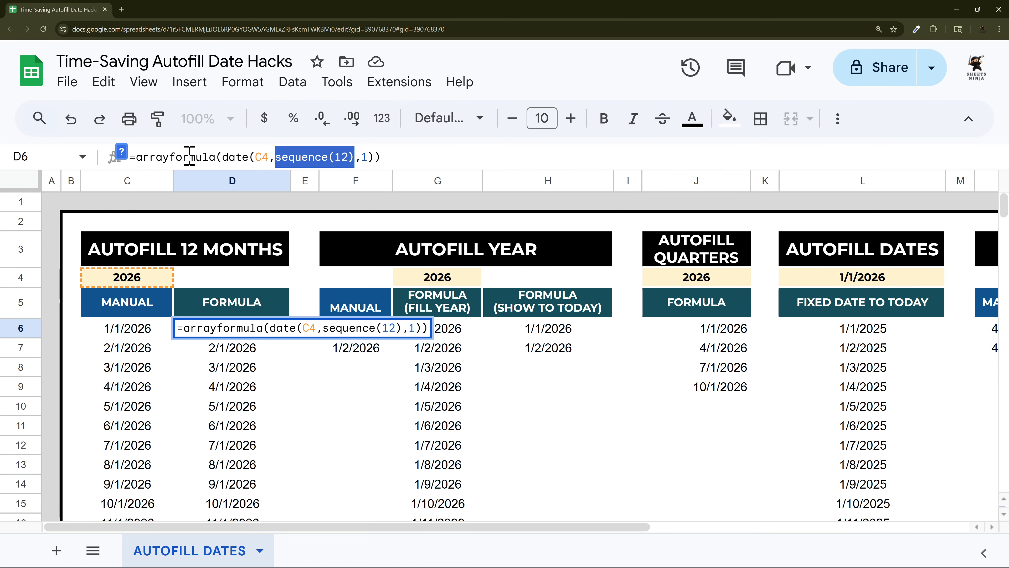
{"action": "left_click", "coordinate": [121, 153]}
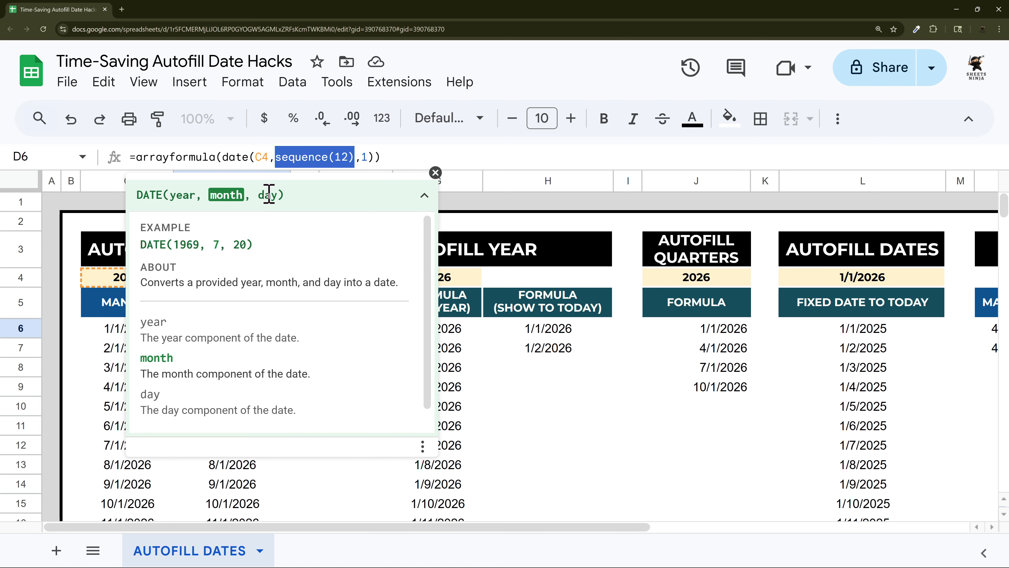
{"action": "left_click", "coordinate": [435, 172]}
{"action": "key", "text": "Escape"}
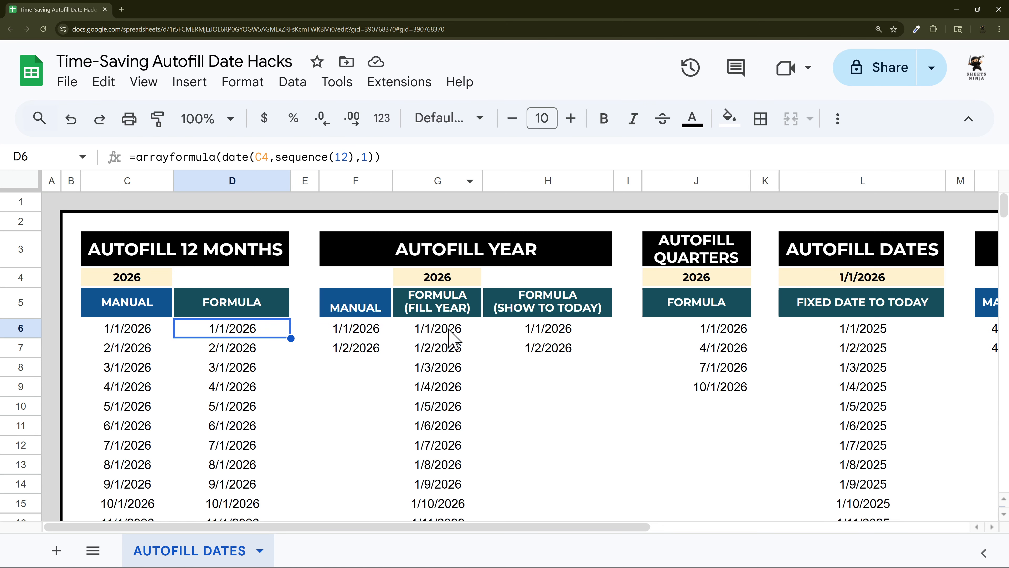
Step: Examine the year, month and day arguments of the DATE formula in G6, including sequence(365), and leave it unedited
{"action": "left_click", "coordinate": [451, 331]}
{"action": "left_click", "coordinate": [261, 160]}
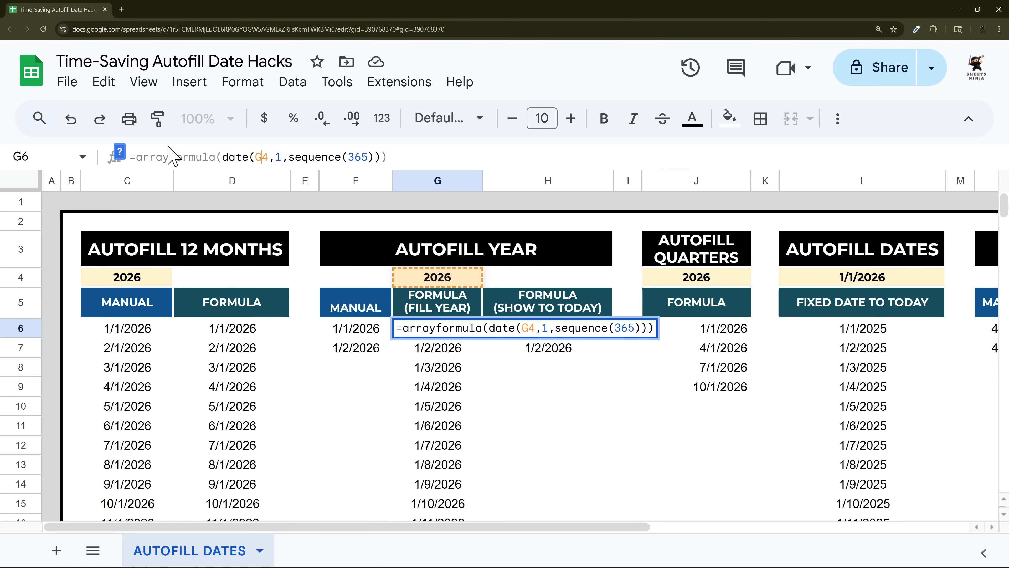
{"action": "left_click", "coordinate": [119, 153]}
{"action": "left_click", "coordinate": [304, 156]}
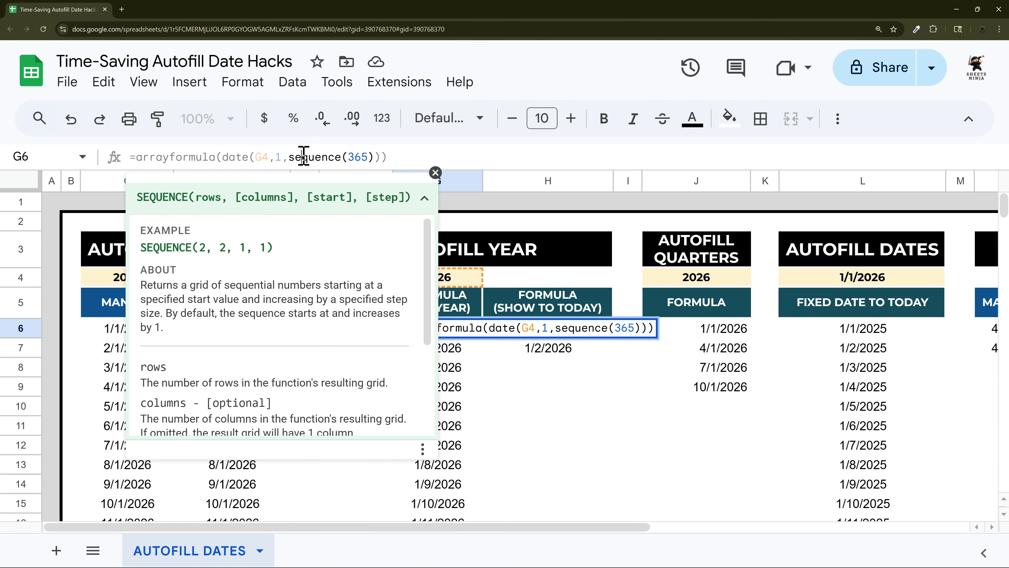
{"action": "left_click", "coordinate": [293, 156]}
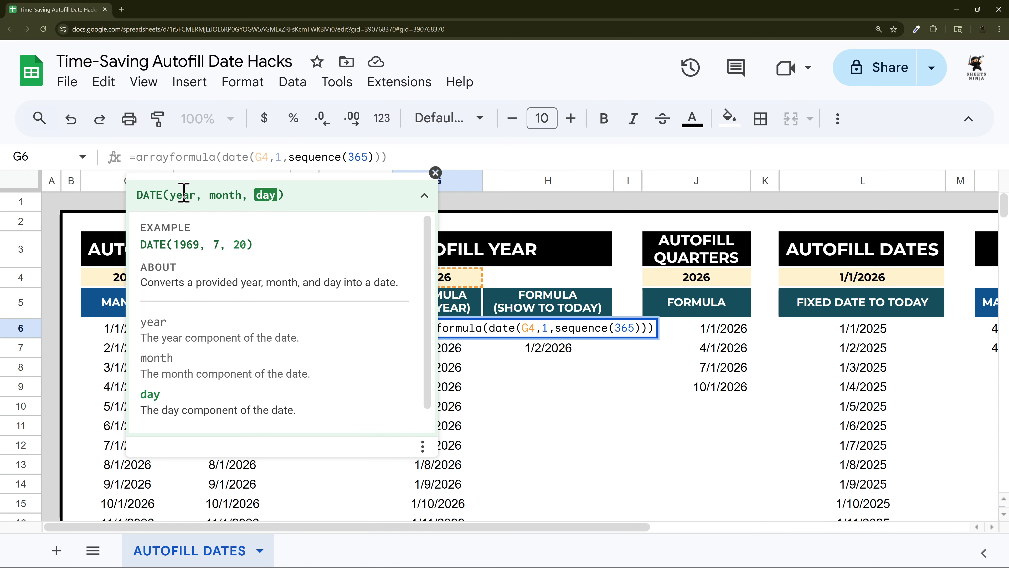
{"action": "left_click", "coordinate": [258, 157]}
{"action": "left_click", "coordinate": [278, 157]}
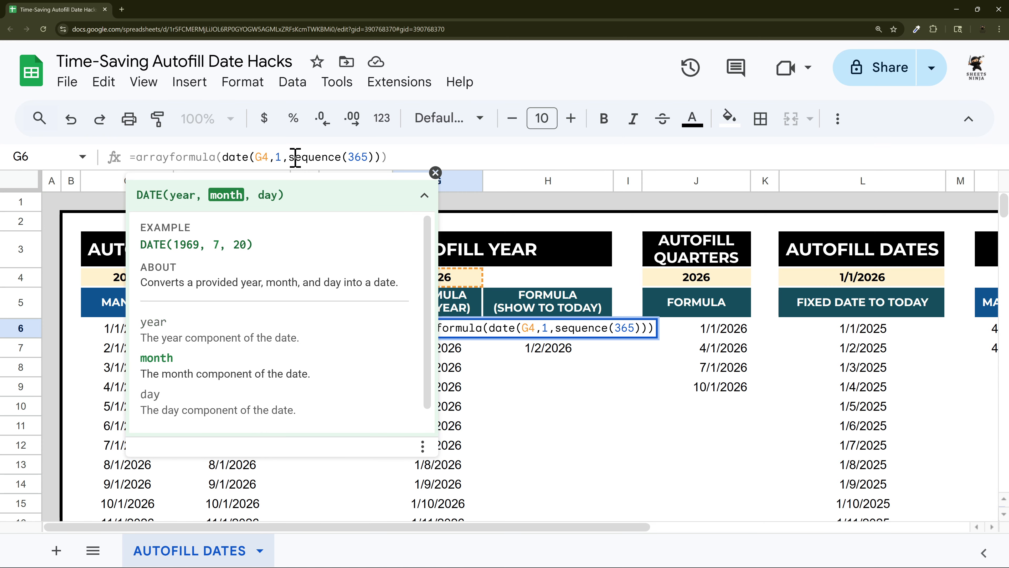
{"action": "left_click", "coordinate": [293, 157]}
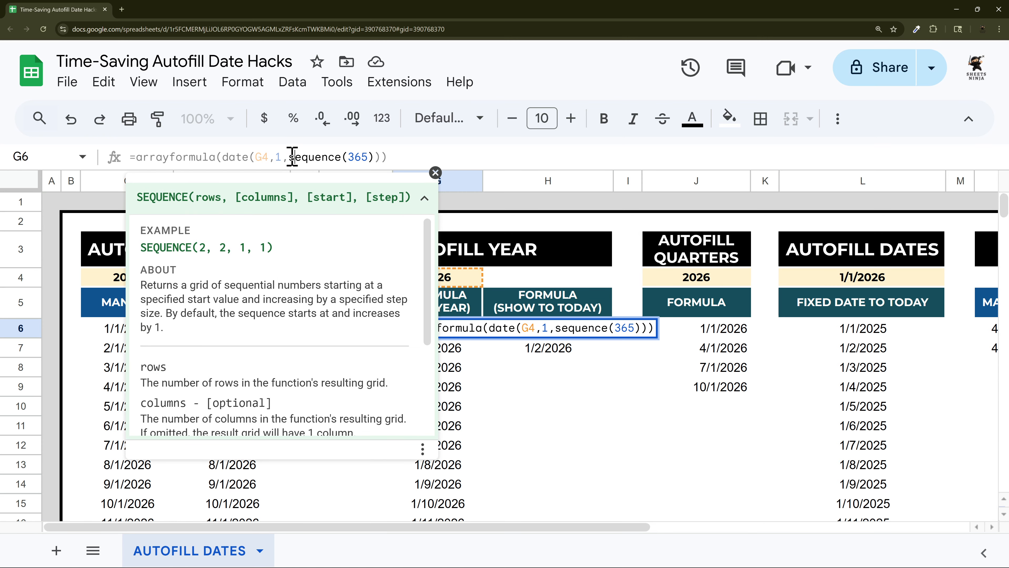
{"action": "left_click", "coordinate": [436, 172]}
{"action": "key", "text": "Escape"}
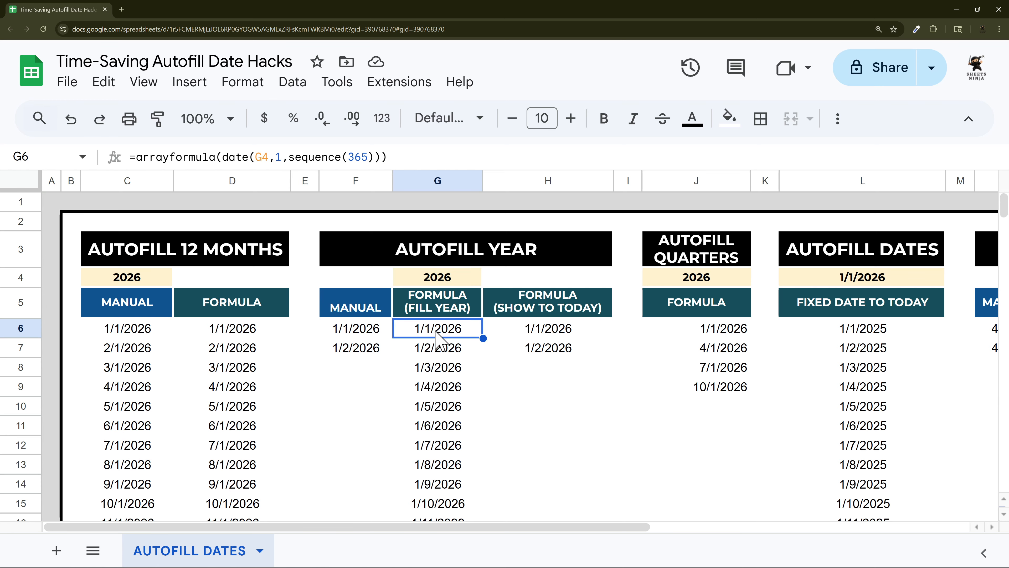
Step: Look through the daily dates that the G6 formula fills down column G
{"action": "scroll", "coordinate": [436, 332], "scroll_direction": "down", "scroll_amount": 20}
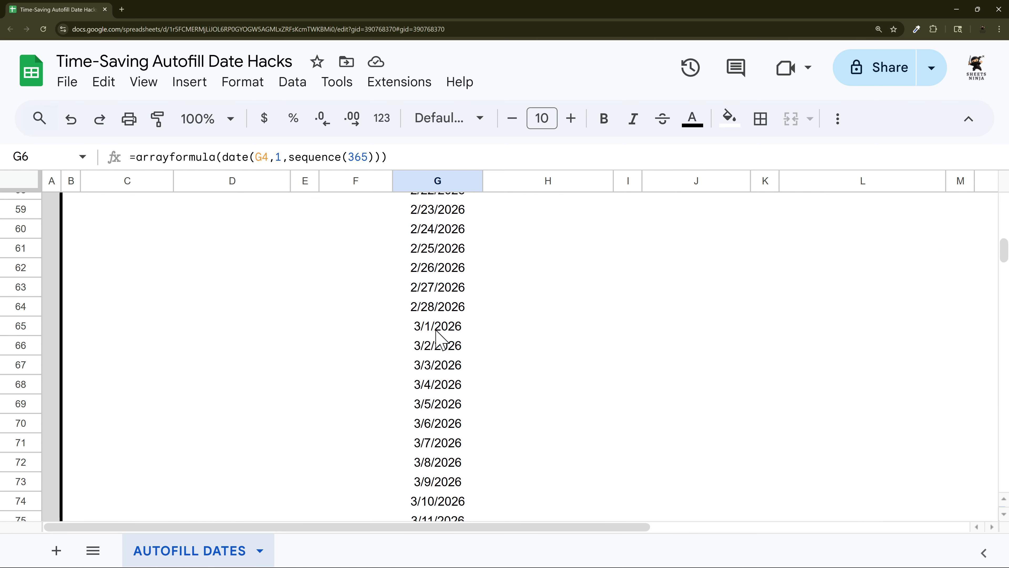
{"action": "scroll", "coordinate": [440, 334], "scroll_direction": "down", "scroll_amount": 20}
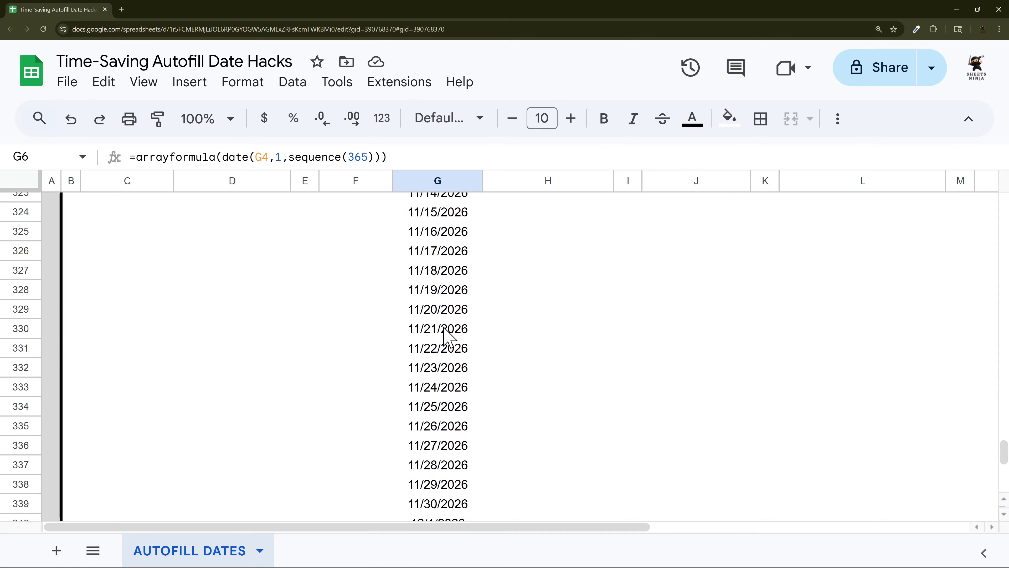
{"action": "scroll", "coordinate": [449, 334], "scroll_direction": "up", "scroll_amount": 20}
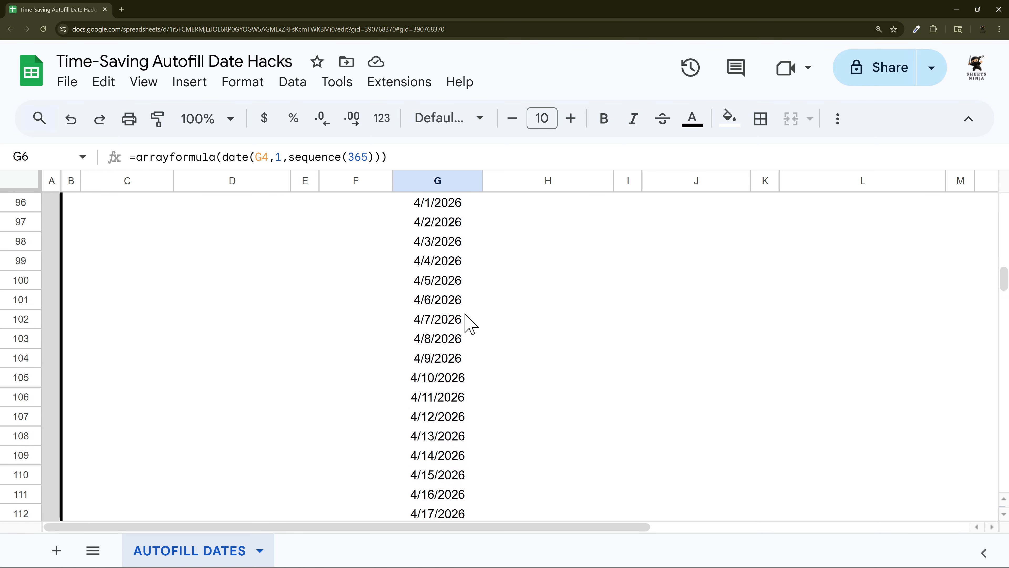
Step: Autofill the manual daily dates from F6:F7 down to F370 and compare them with the formula dates in G6:G15
{"action": "left_click", "coordinate": [360, 331]}
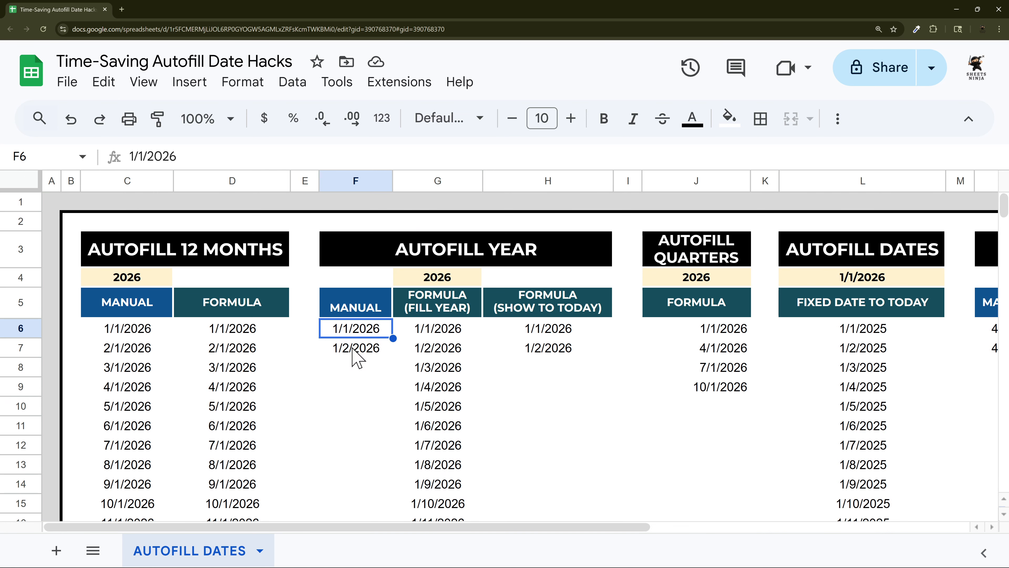
{"action": "left_click", "coordinate": [372, 349], "text": "shift"}
{"action": "left_click_drag", "start_coordinate": [393, 358], "coordinate": [405, 422]}
{"action": "scroll", "coordinate": [415, 406], "scroll_direction": "up", "scroll_amount": 20}
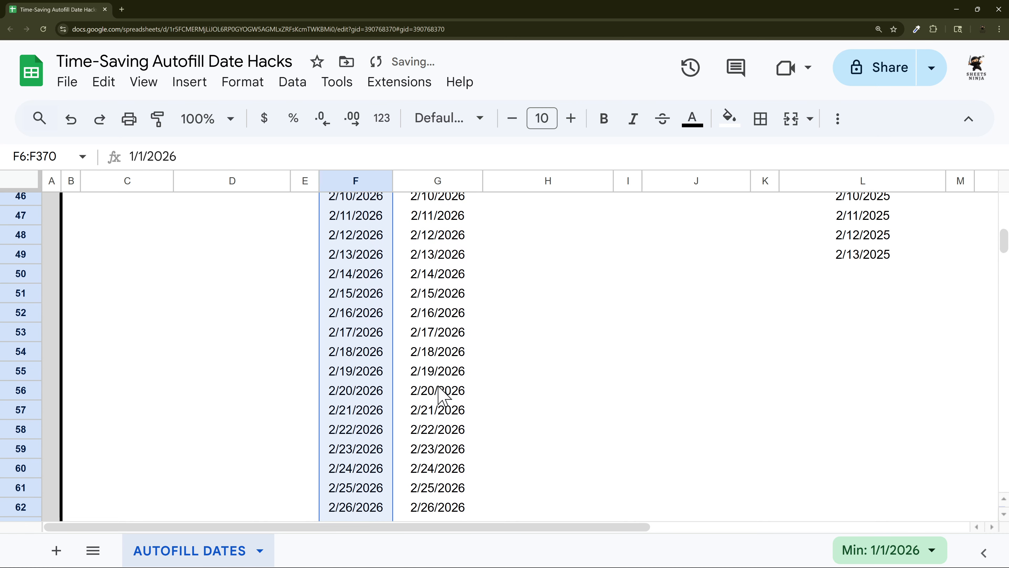
{"action": "scroll", "coordinate": [442, 393], "scroll_direction": "up", "scroll_amount": 10}
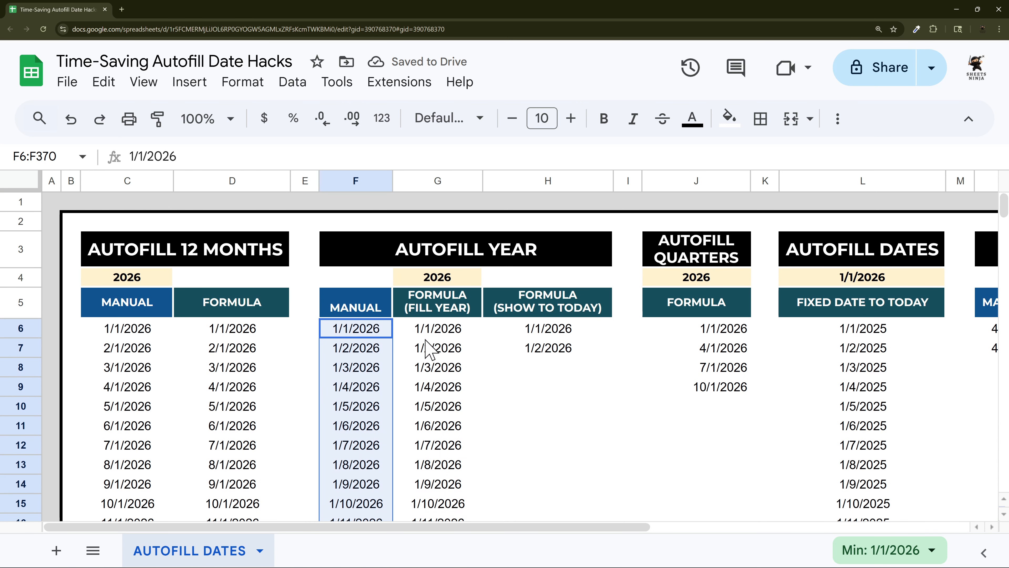
{"action": "left_click", "coordinate": [435, 331]}
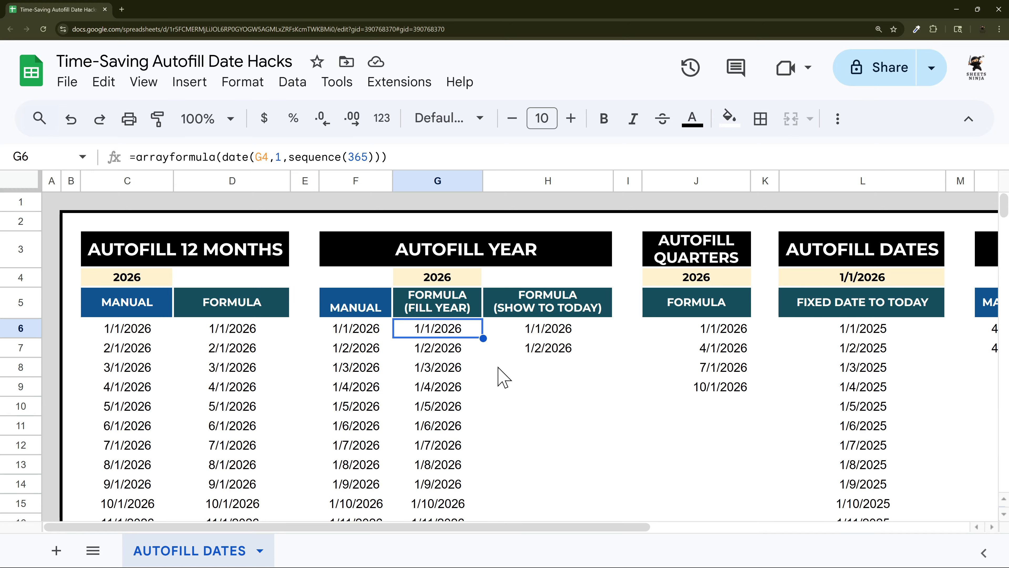
{"action": "left_click_drag", "start_coordinate": [436, 331], "coordinate": [448, 503]}
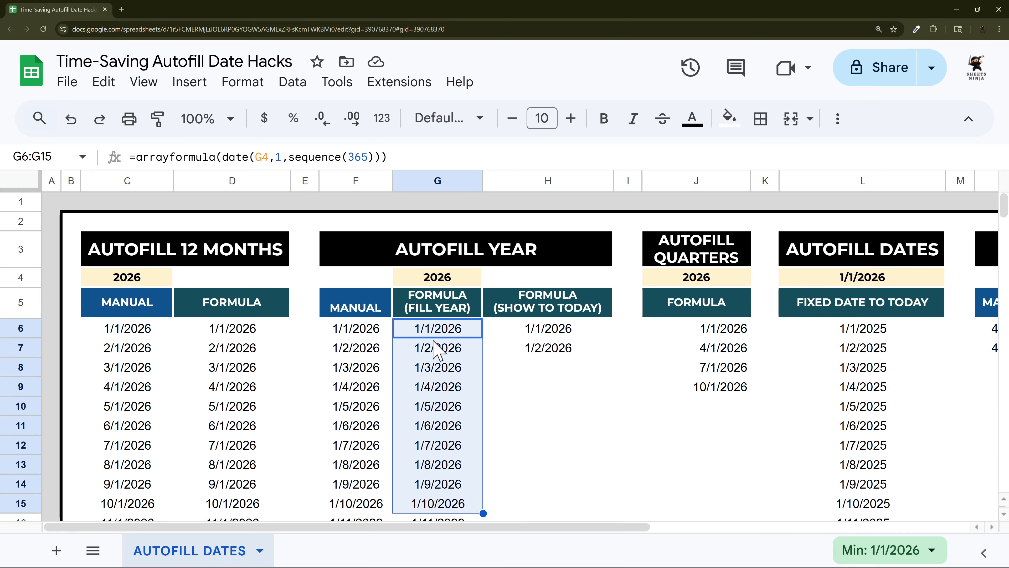
Step: Examine the start date in H6 and the H6="" condition of the IF formula in H7
{"action": "left_click", "coordinate": [564, 334]}
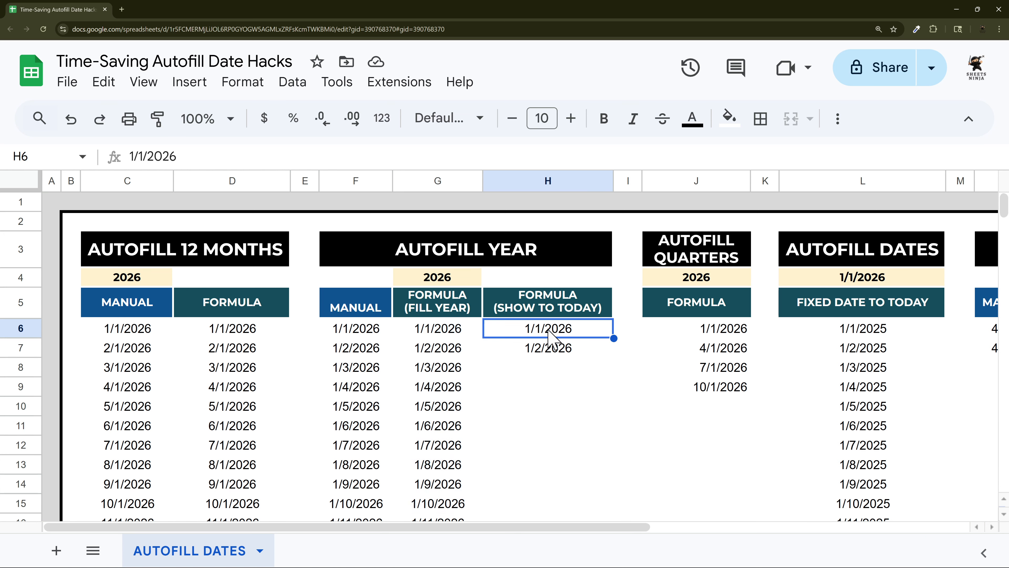
{"action": "left_click", "coordinate": [547, 348]}
{"action": "double_click", "coordinate": [552, 355]}
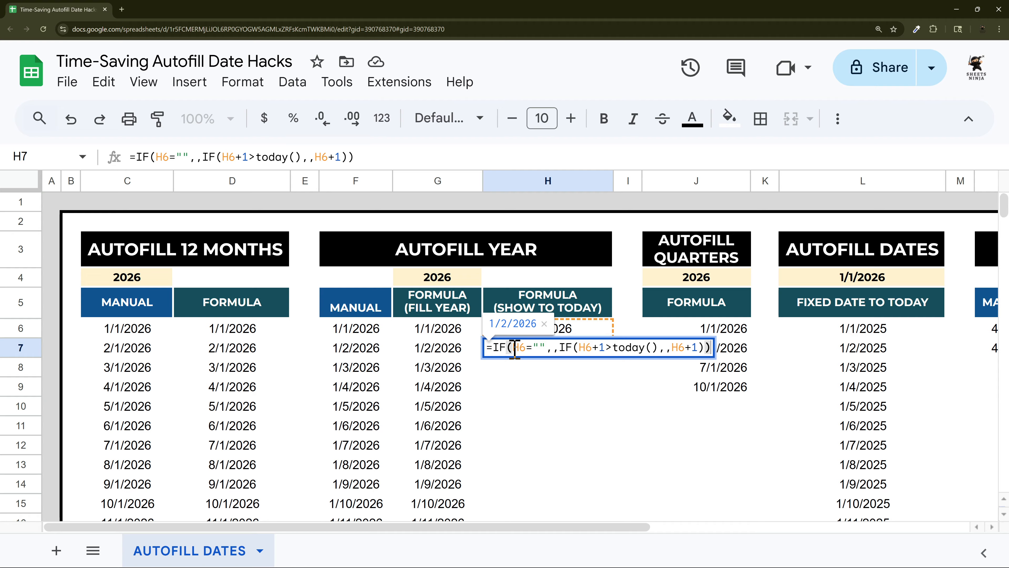
{"action": "left_click_drag", "start_coordinate": [515, 348], "coordinate": [529, 348]}
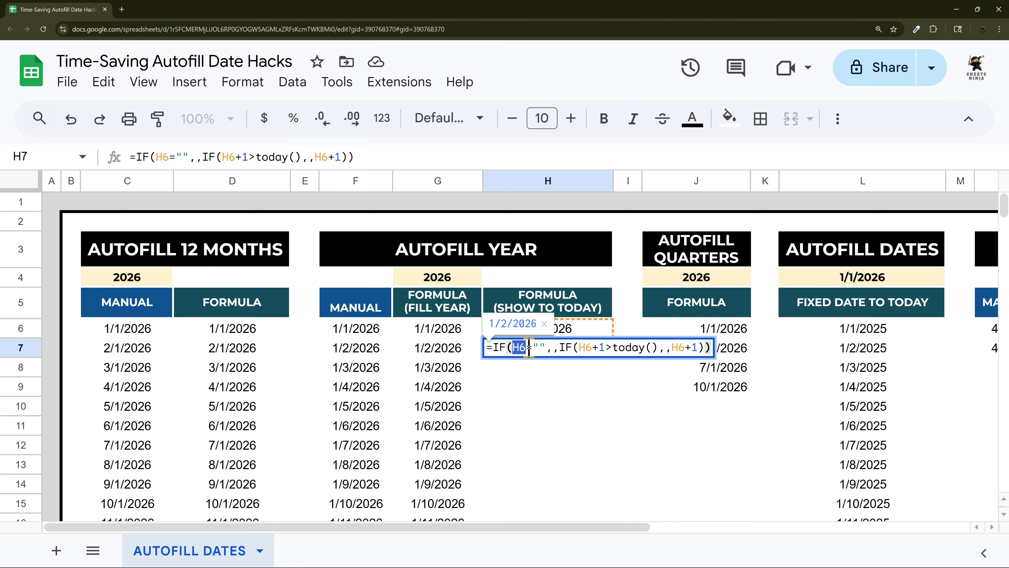
Step: Try an empty string "" as the value-if-true argument of the outer IF in H7 and remove it again
{"action": "left_click", "coordinate": [553, 350]}
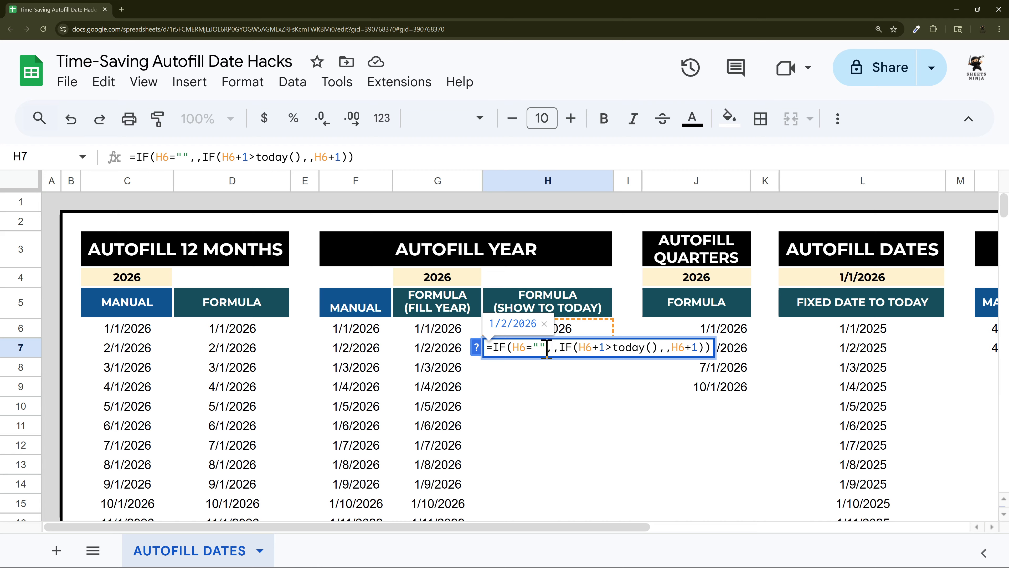
{"action": "type", "text": "\"\""}
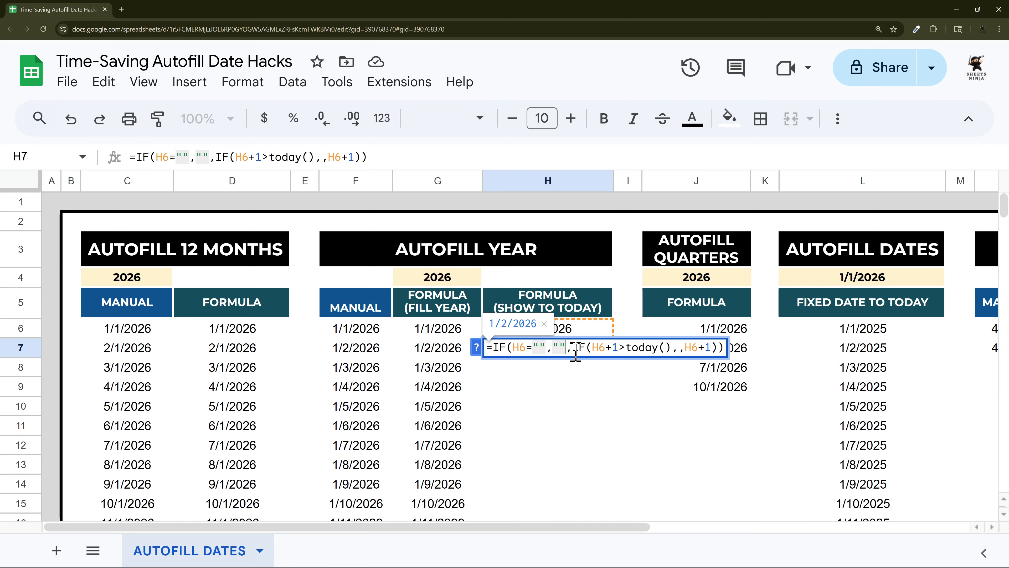
{"action": "key", "text": "BackSpace"}
{"action": "key", "text": "BackSpace"}
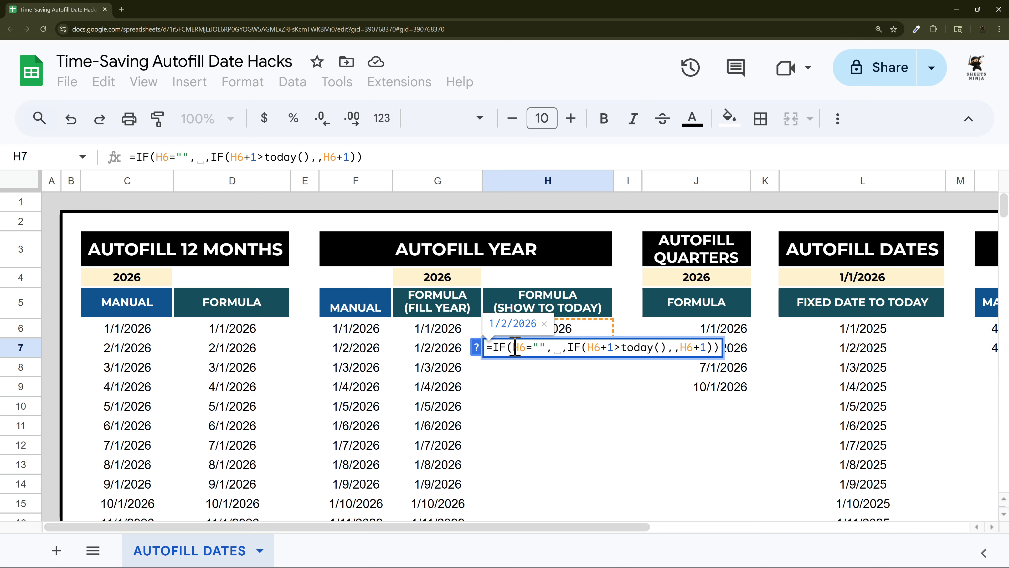
Step: Remove the leftover space so H7 reads =IF(H6="",,IF(H6+1>today(),,H6+1)), examining its inner IF condition before committing the formula
{"action": "key", "text": "Delete"}
{"action": "left_click", "coordinate": [576, 348]}
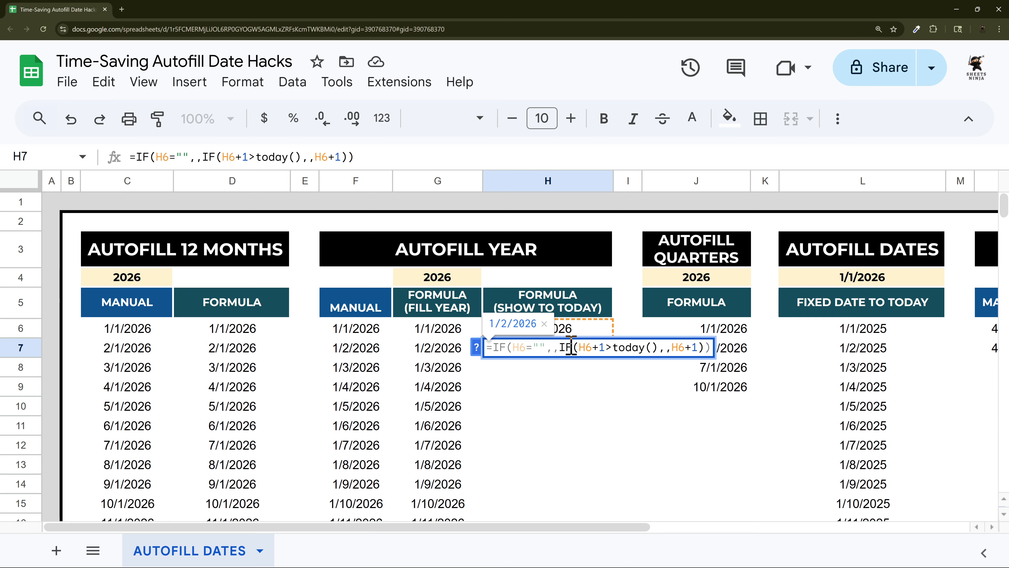
{"action": "left_click_drag", "start_coordinate": [580, 347], "coordinate": [593, 348]}
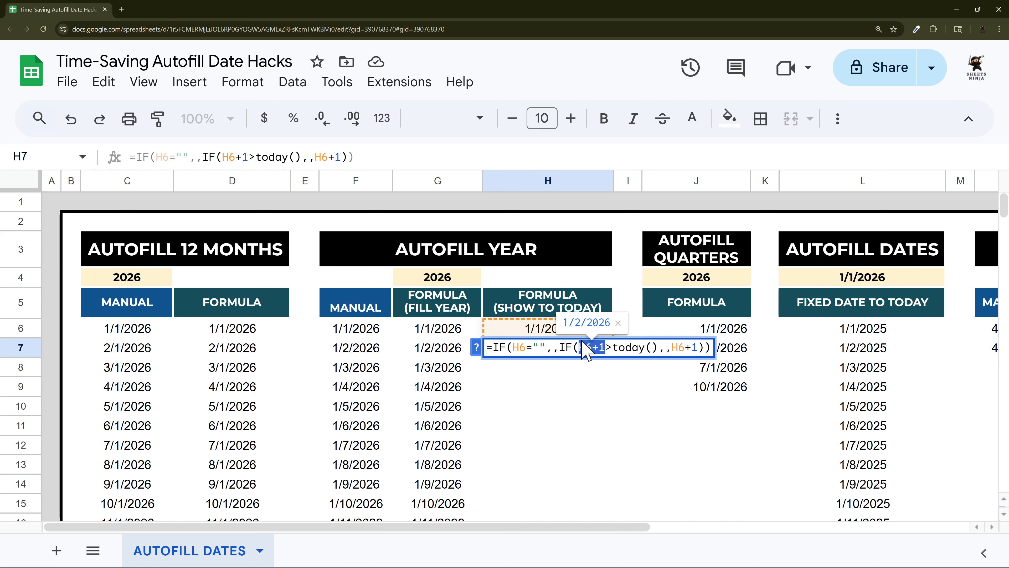
{"action": "left_click_drag", "start_coordinate": [614, 347], "coordinate": [660, 347]}
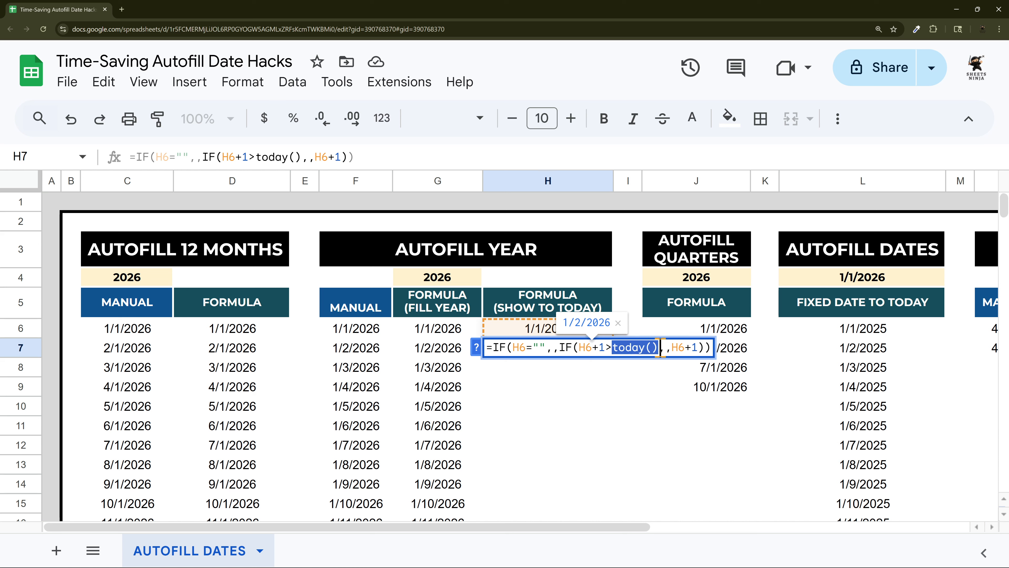
{"action": "left_click", "coordinate": [664, 347]}
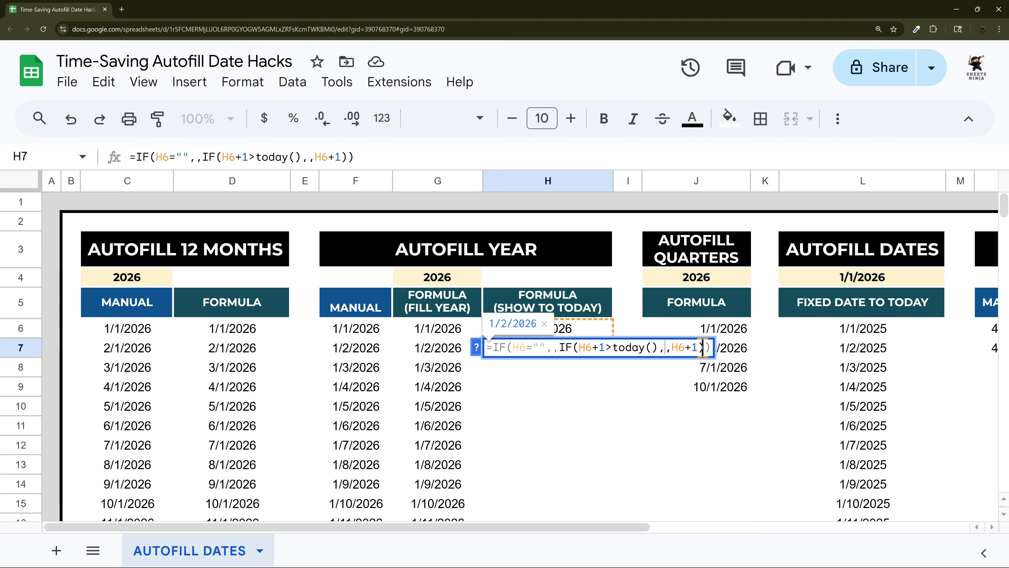
{"action": "key", "text": "Return"}
Step: Compare the start date in H6 with the H6+1>today() test and the H6+1 result in H7's formula
{"action": "left_click", "coordinate": [551, 333]}
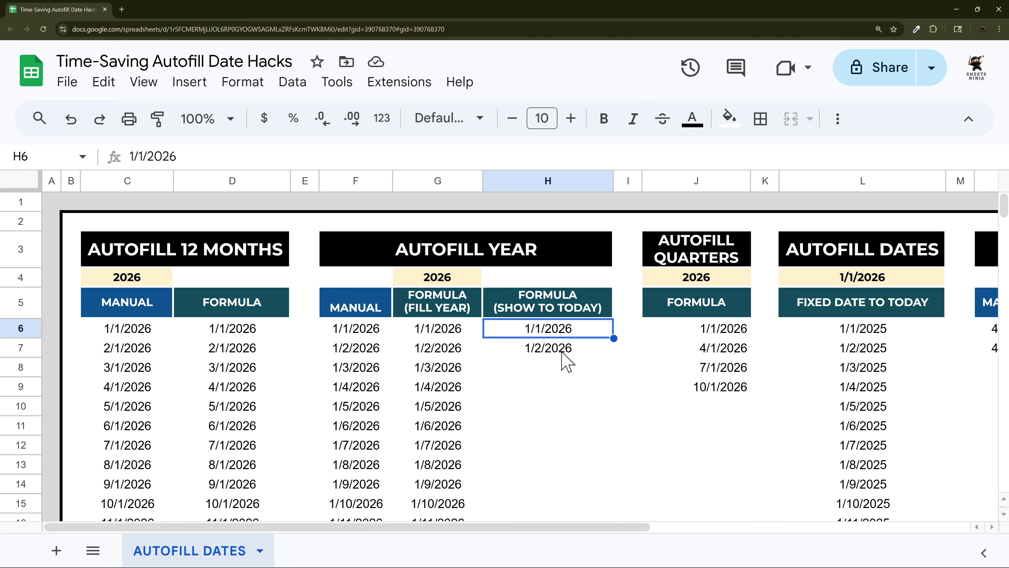
{"action": "left_click", "coordinate": [562, 349]}
{"action": "double_click", "coordinate": [556, 350]}
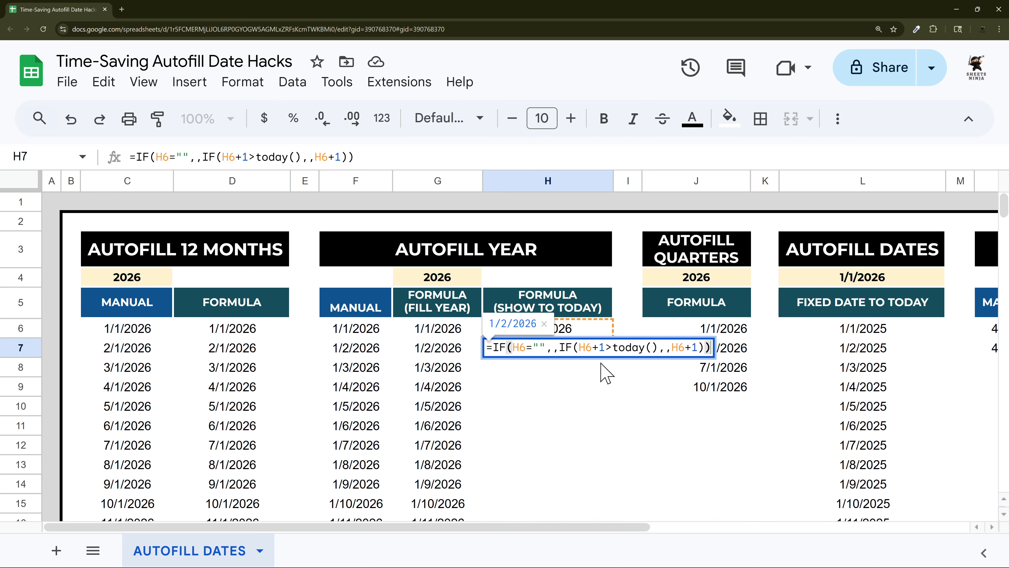
{"action": "left_click_drag", "start_coordinate": [579, 348], "coordinate": [606, 348]}
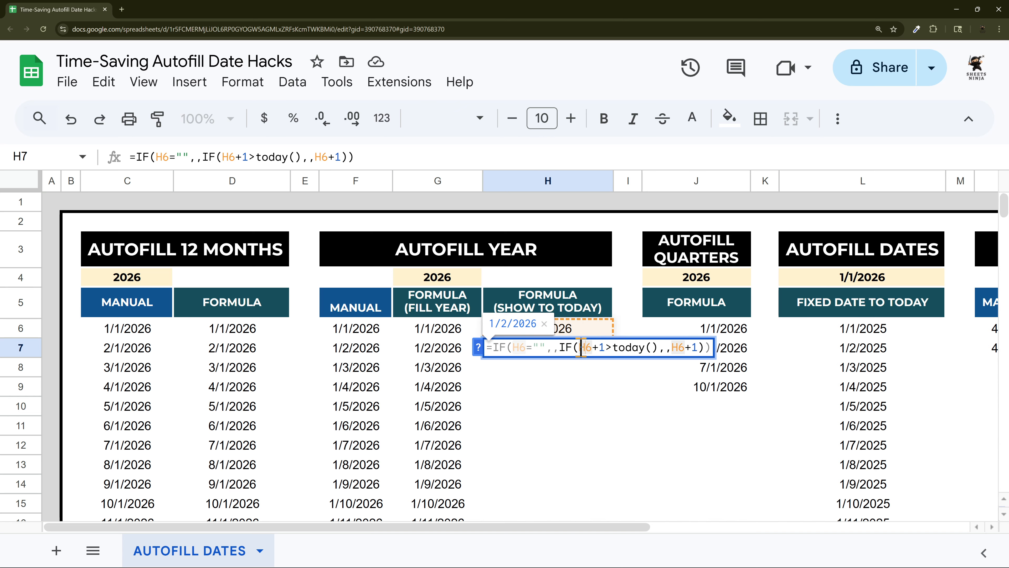
{"action": "left_click_drag", "start_coordinate": [580, 348], "coordinate": [659, 348]}
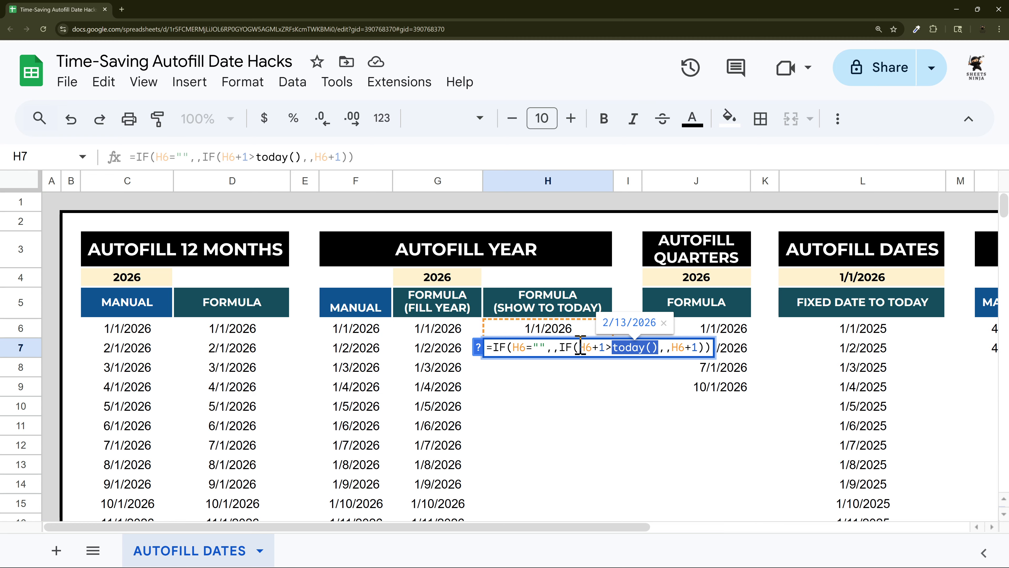
{"action": "left_click_drag", "start_coordinate": [581, 348], "coordinate": [701, 347]}
{"action": "key", "text": "Return"}
Step: Fill the IF/TODAY formula from H7 down column H to H51
{"action": "left_click", "coordinate": [596, 352]}
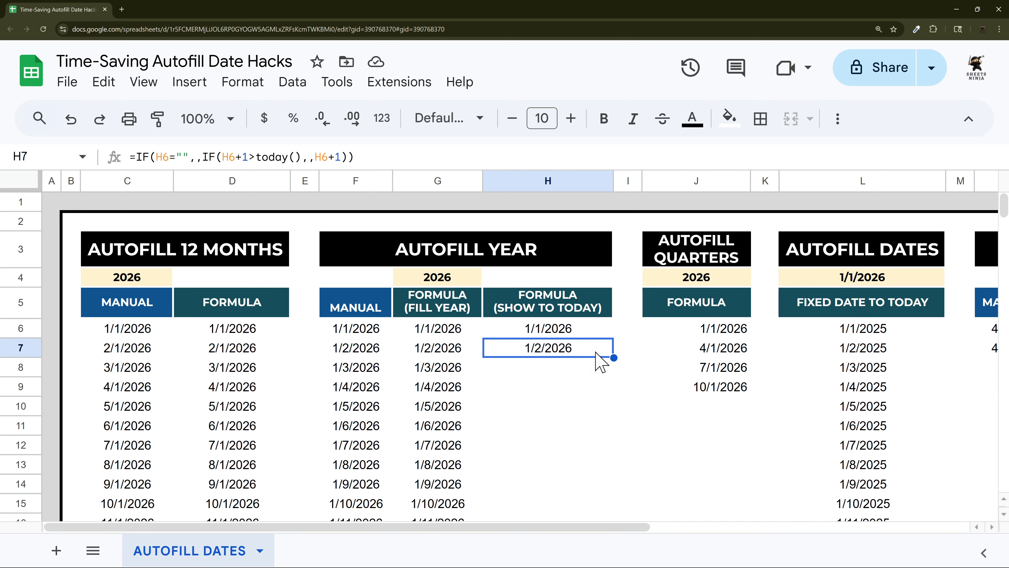
{"action": "left_click_drag", "start_coordinate": [614, 356], "coordinate": [609, 408]}
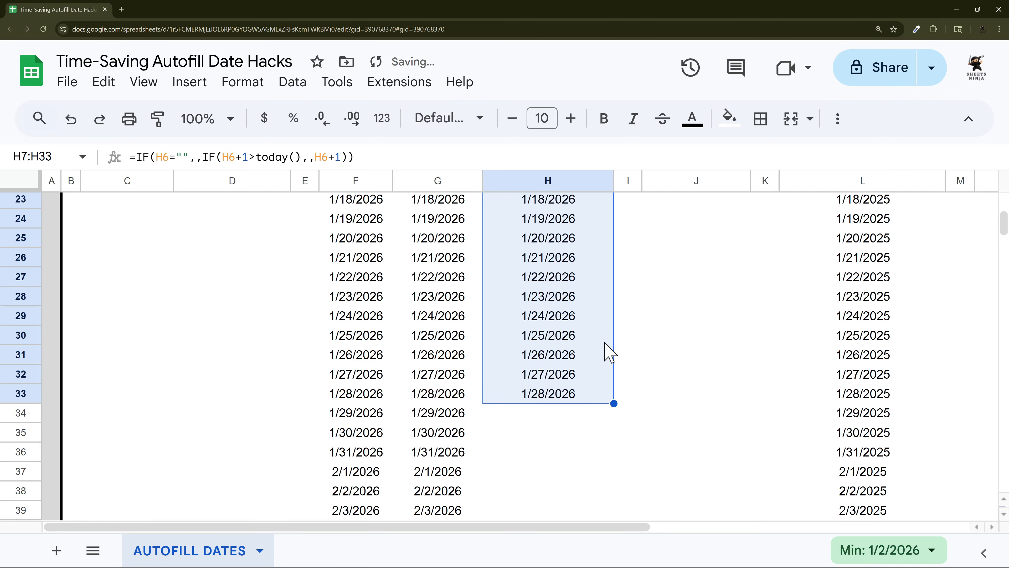
{"action": "scroll", "coordinate": [568, 286], "scroll_direction": "up", "scroll_amount": 3}
{"action": "scroll", "coordinate": [568, 286], "scroll_direction": "down", "scroll_amount": 4}
{"action": "left_click_drag", "start_coordinate": [614, 311], "coordinate": [610, 388]}
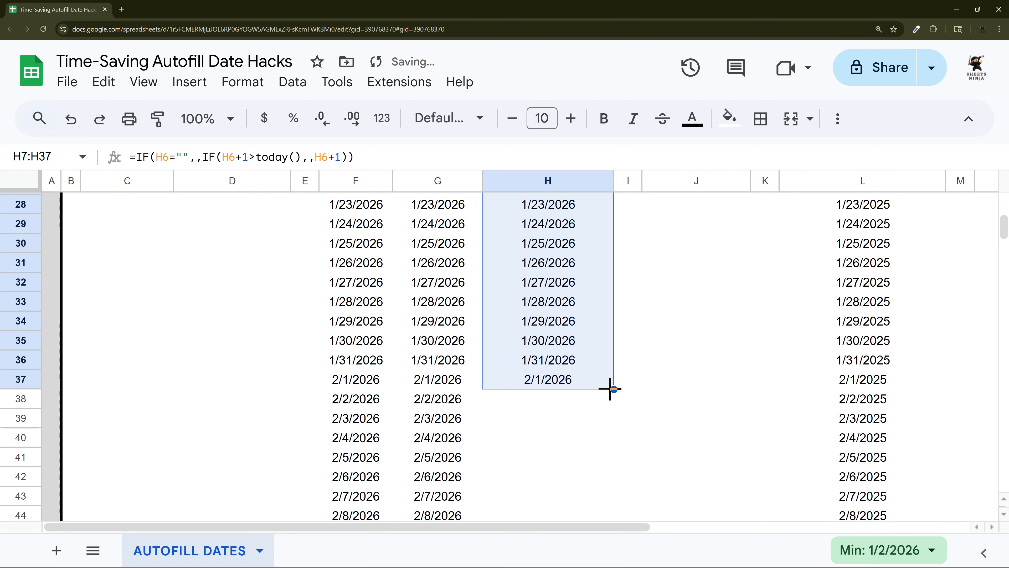
{"action": "scroll", "coordinate": [611, 398], "scroll_direction": "down", "scroll_amount": 2}
{"action": "left_click_drag", "start_coordinate": [614, 297], "coordinate": [604, 417]}
{"action": "scroll", "coordinate": [615, 383], "scroll_direction": "down", "scroll_amount": 3}
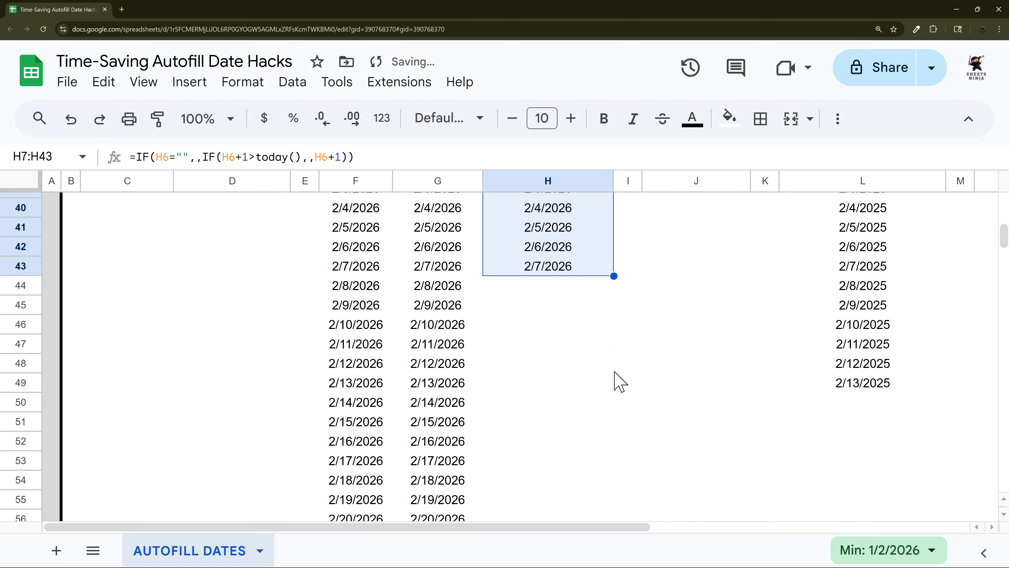
{"action": "left_click_drag", "start_coordinate": [614, 275], "coordinate": [615, 395]}
{"action": "scroll", "coordinate": [652, 376], "scroll_direction": "down", "scroll_amount": 2}
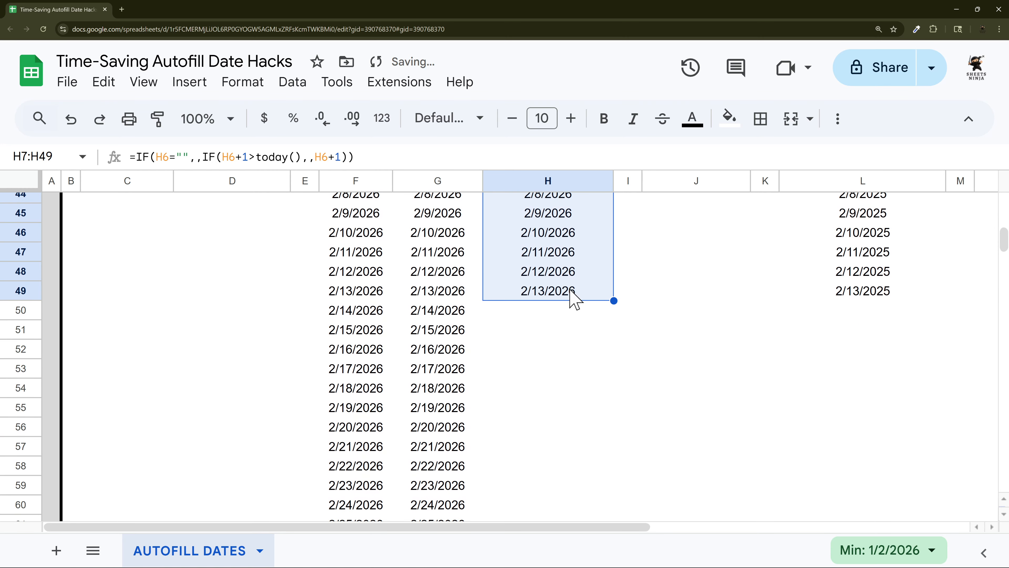
{"action": "left_click_drag", "start_coordinate": [611, 298], "coordinate": [611, 341]}
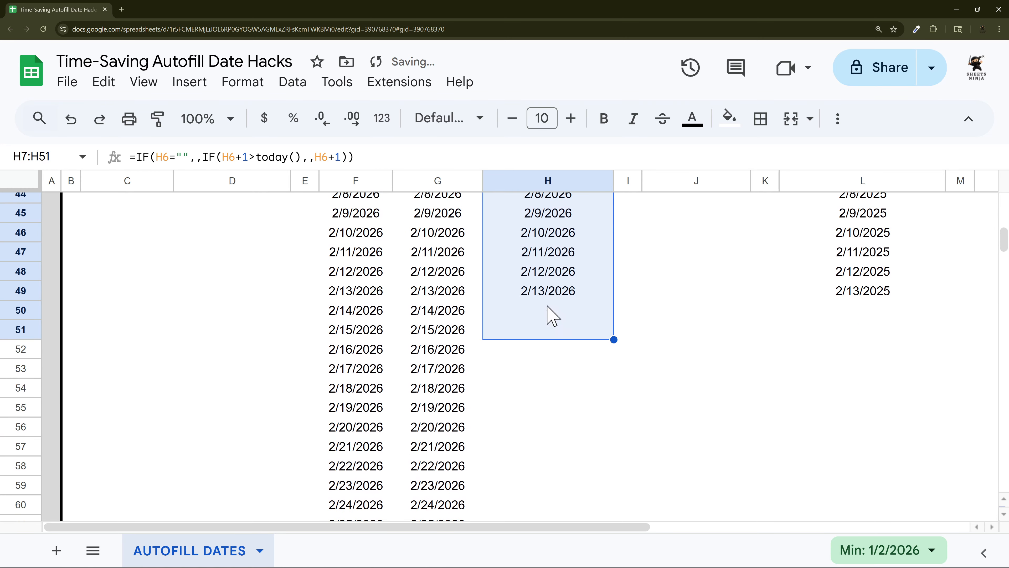
Step: Examine the H50 formula, evaluating H49+1, today(), the H49+1>today() comparison and its empty value-if-true argument
{"action": "left_click", "coordinate": [550, 314]}
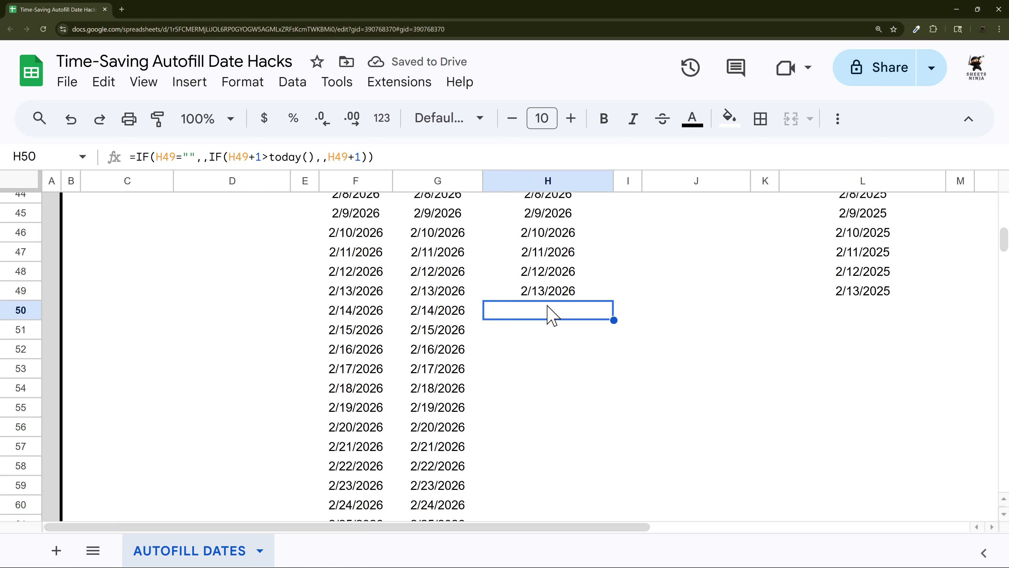
{"action": "double_click", "coordinate": [547, 305]}
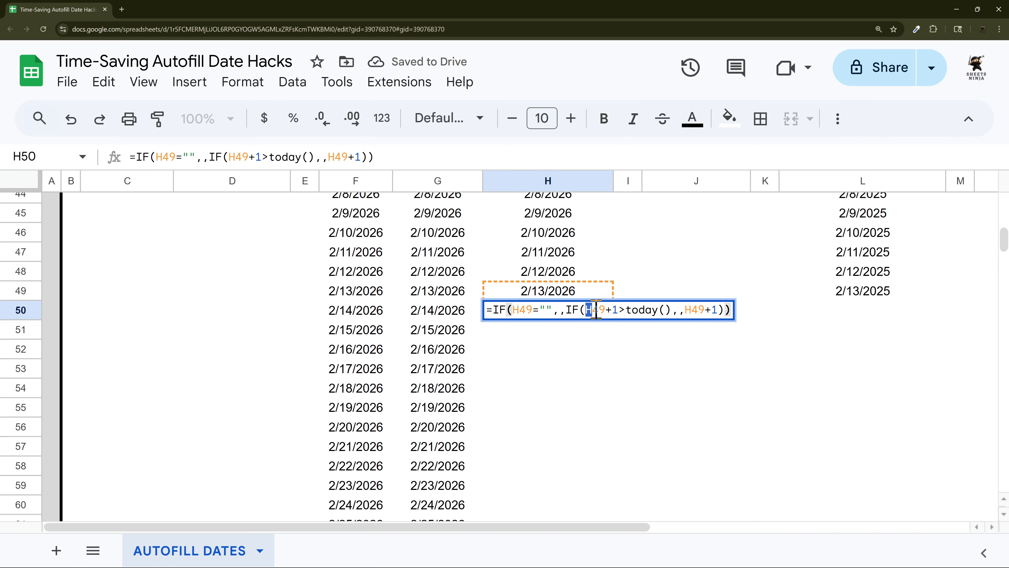
{"action": "left_click_drag", "start_coordinate": [596, 309], "coordinate": [615, 310]}
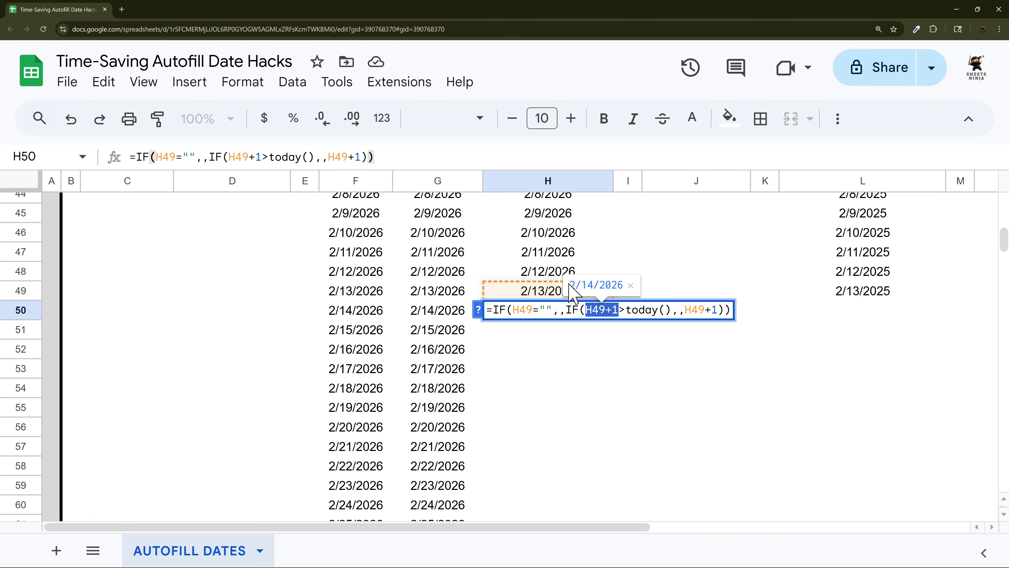
{"action": "left_click_drag", "start_coordinate": [624, 309], "coordinate": [672, 309]}
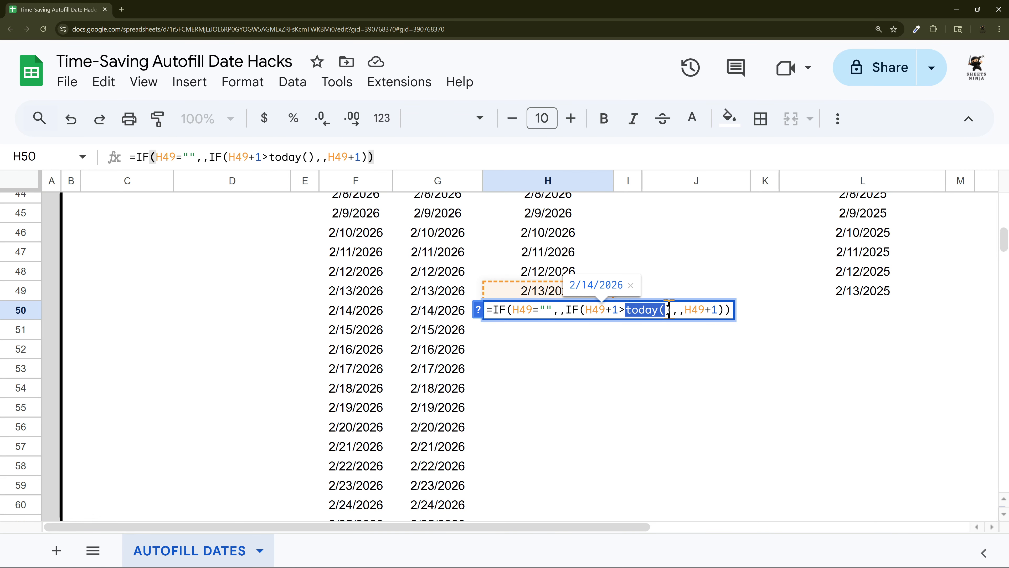
{"action": "left_click_drag", "start_coordinate": [586, 310], "coordinate": [672, 310]}
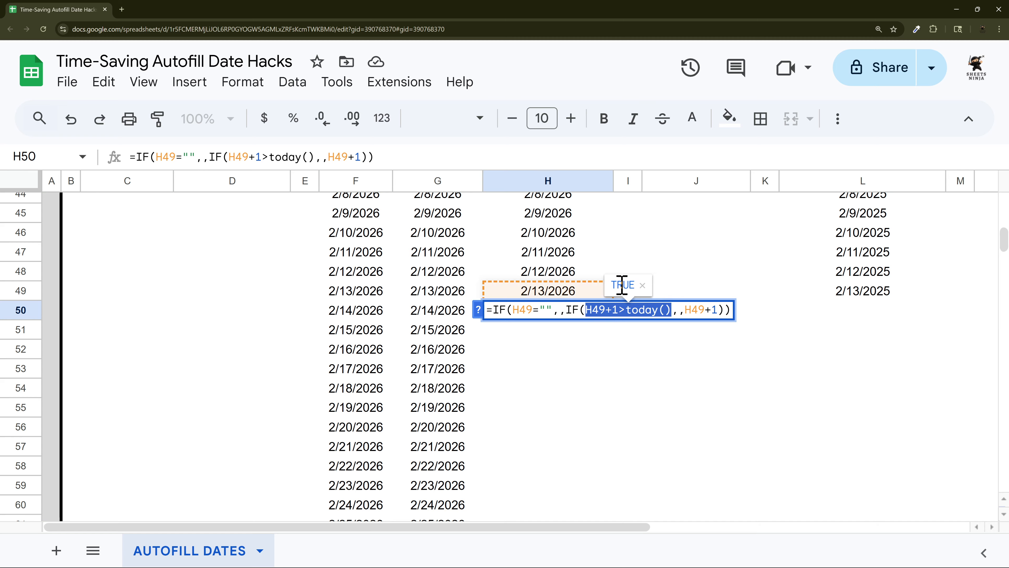
{"action": "left_click", "coordinate": [680, 310]}
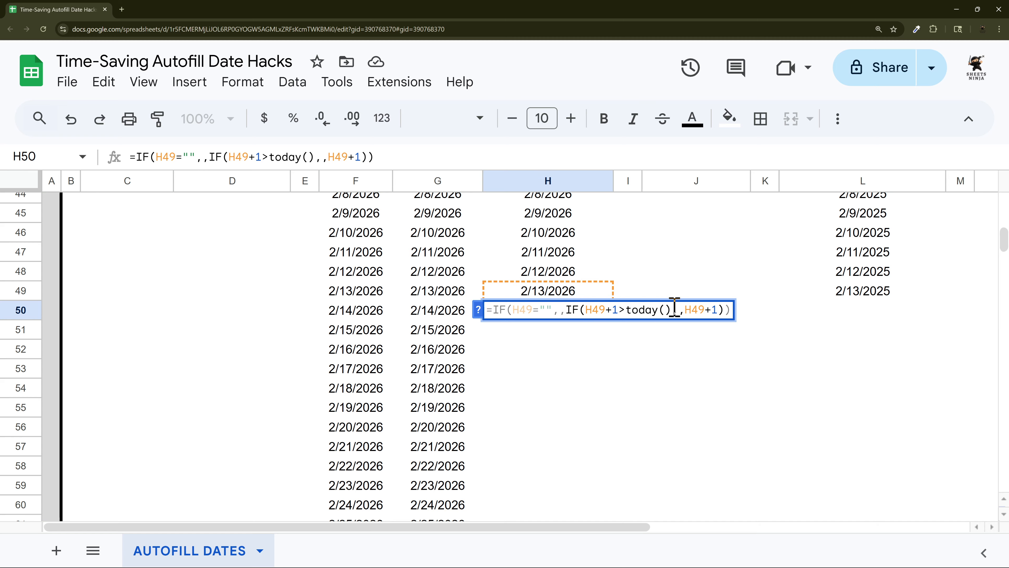
{"action": "key", "text": "Return"}
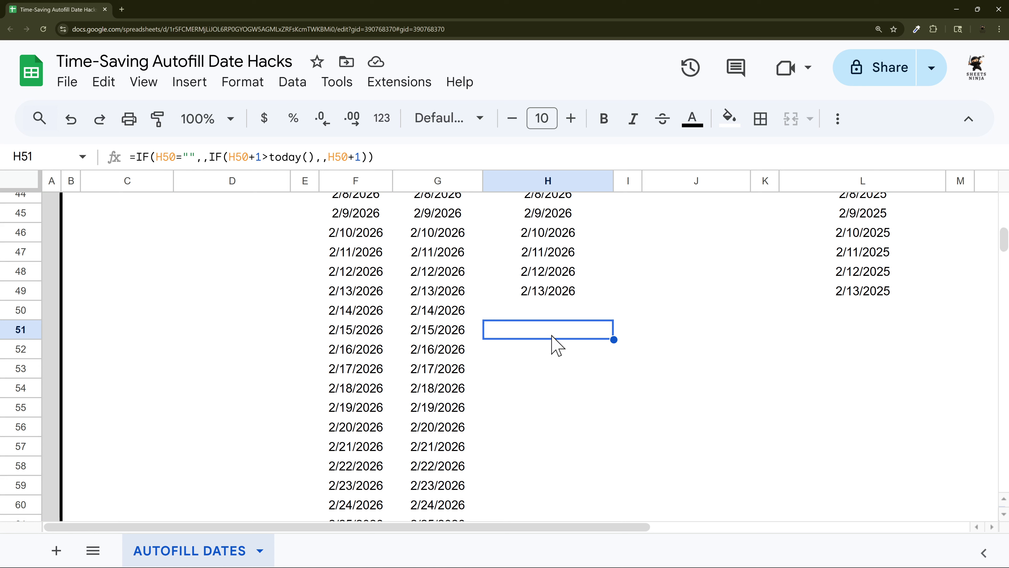
Step: Examine the H51 formula, evaluating H50+1, the H50="" condition and the empty value-if-true argument
{"action": "double_click", "coordinate": [589, 336]}
{"action": "left_click_drag", "start_coordinate": [587, 329], "coordinate": [618, 329]}
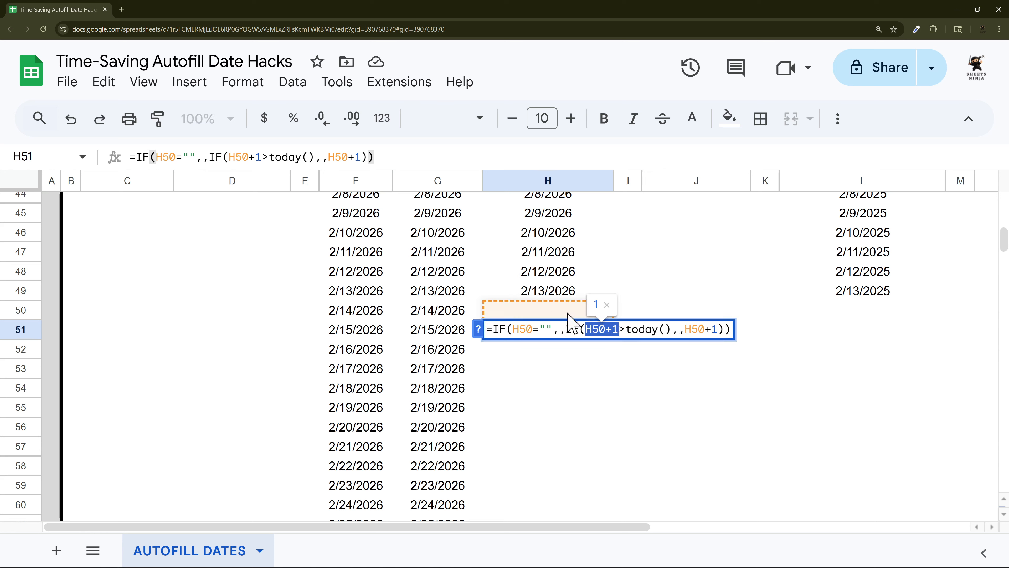
{"action": "left_click_drag", "start_coordinate": [512, 329], "coordinate": [552, 329]}
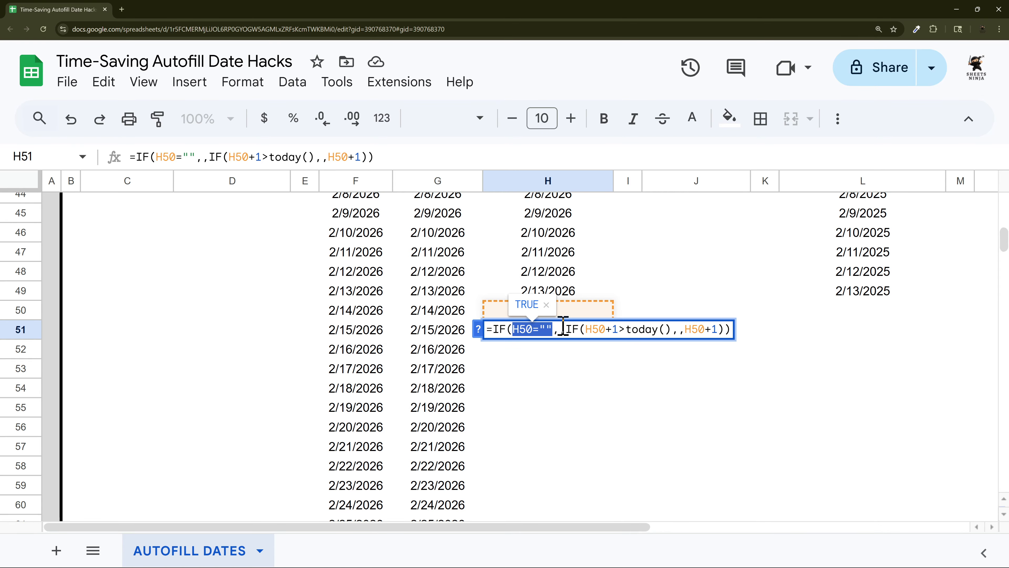
{"action": "left_click", "coordinate": [560, 329]}
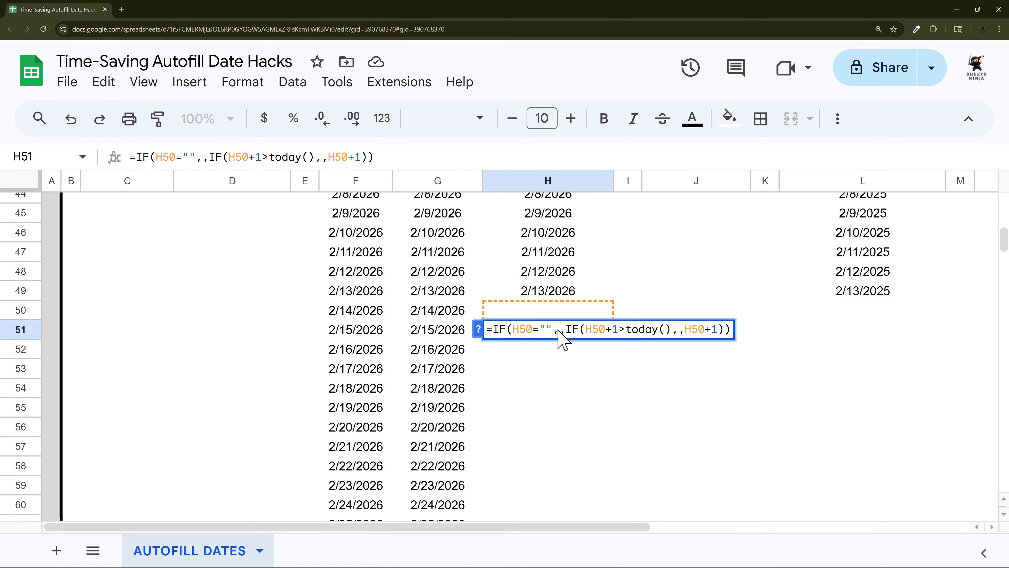
{"action": "key", "text": "Return"}
Step: Fill the IF/TODAY formula from H51 down to H370, the row of 12/31/2026
{"action": "left_click", "coordinate": [557, 332]}
{"action": "left_click_drag", "start_coordinate": [613, 339], "coordinate": [577, 437]}
{"action": "scroll", "coordinate": [608, 401], "scroll_direction": "down", "scroll_amount": 20}
{"action": "scroll", "coordinate": [610, 406], "scroll_direction": "down", "scroll_amount": 20}
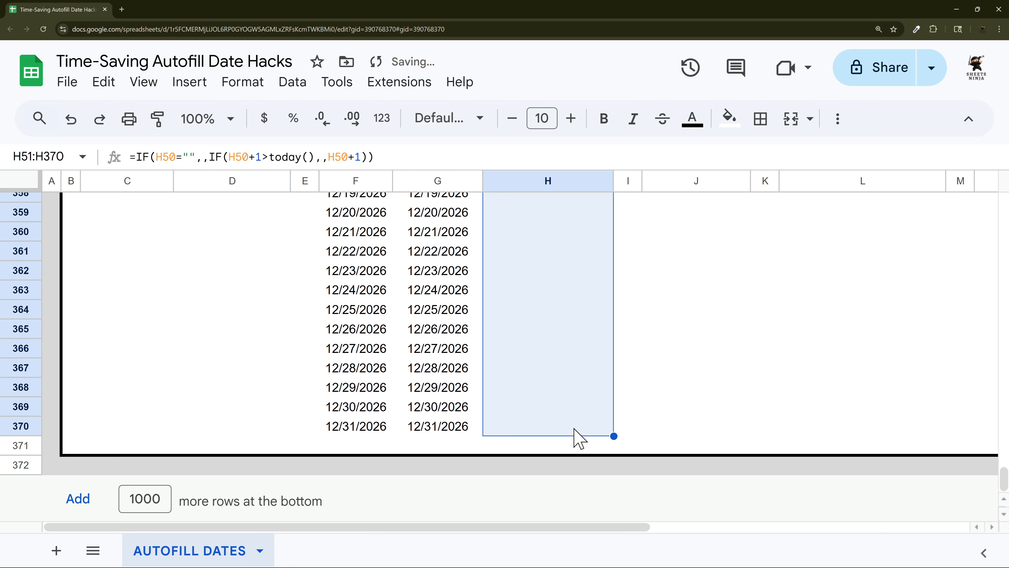
Step: Review the filled column H, checking the formulas in H50 and H51 just below the last displayed date
{"action": "scroll", "coordinate": [611, 409], "scroll_direction": "up", "scroll_amount": 20}
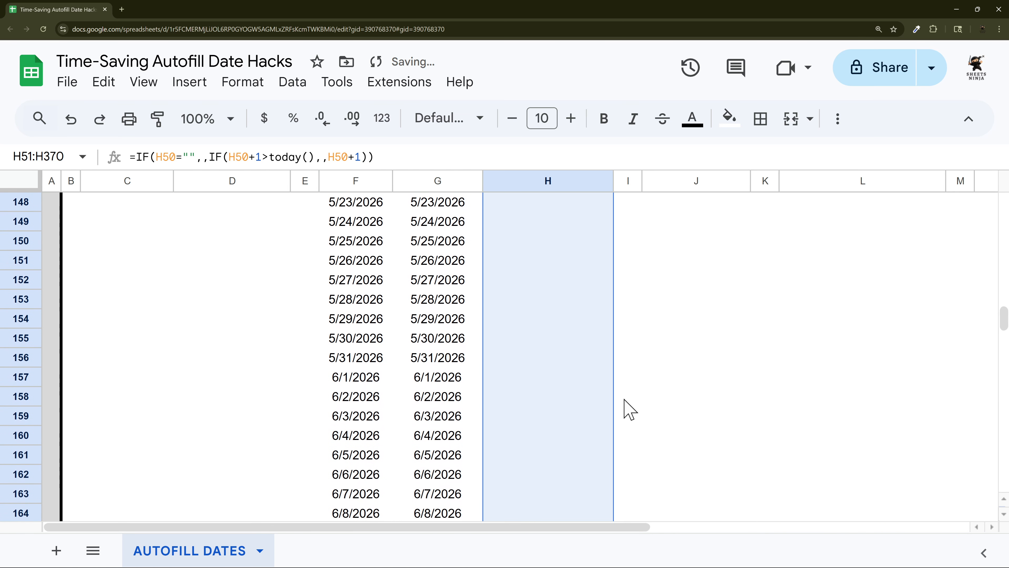
{"action": "scroll", "coordinate": [630, 410], "scroll_direction": "up", "scroll_amount": 20}
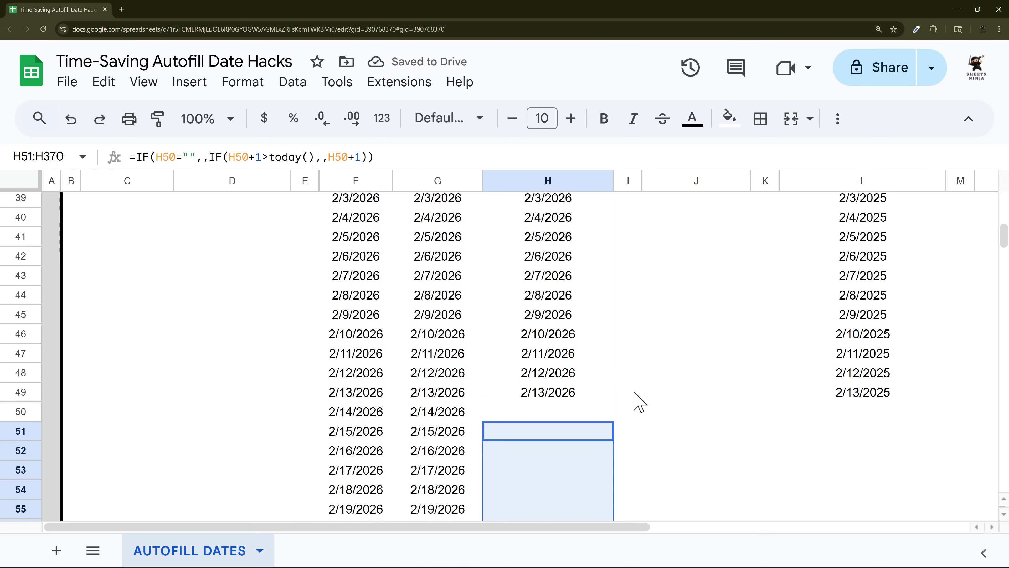
{"action": "scroll", "coordinate": [636, 399], "scroll_direction": "down", "scroll_amount": 1}
{"action": "left_click", "coordinate": [535, 366]}
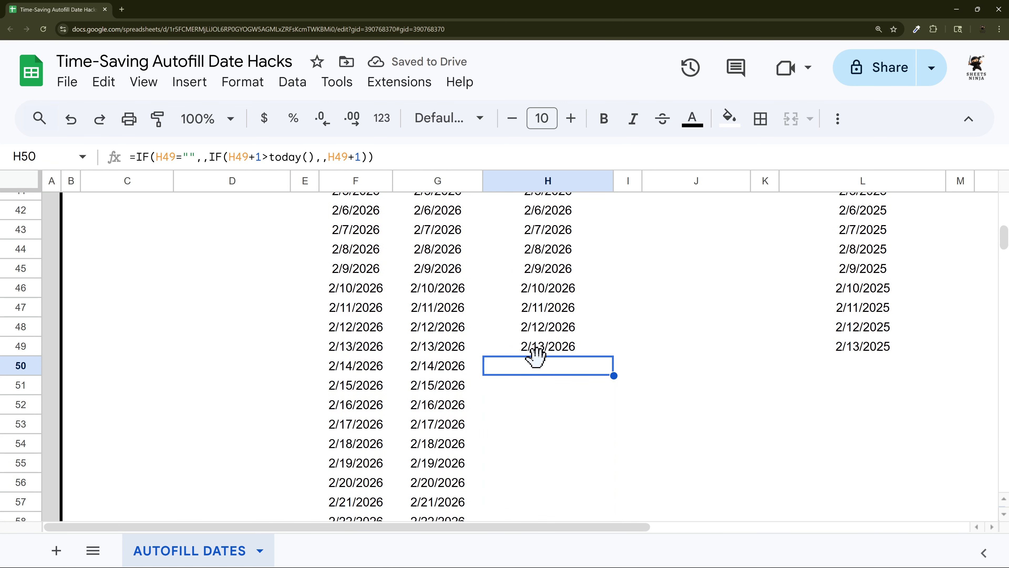
{"action": "left_click", "coordinate": [519, 386]}
{"action": "scroll", "coordinate": [597, 357], "scroll_direction": "up", "scroll_amount": 2}
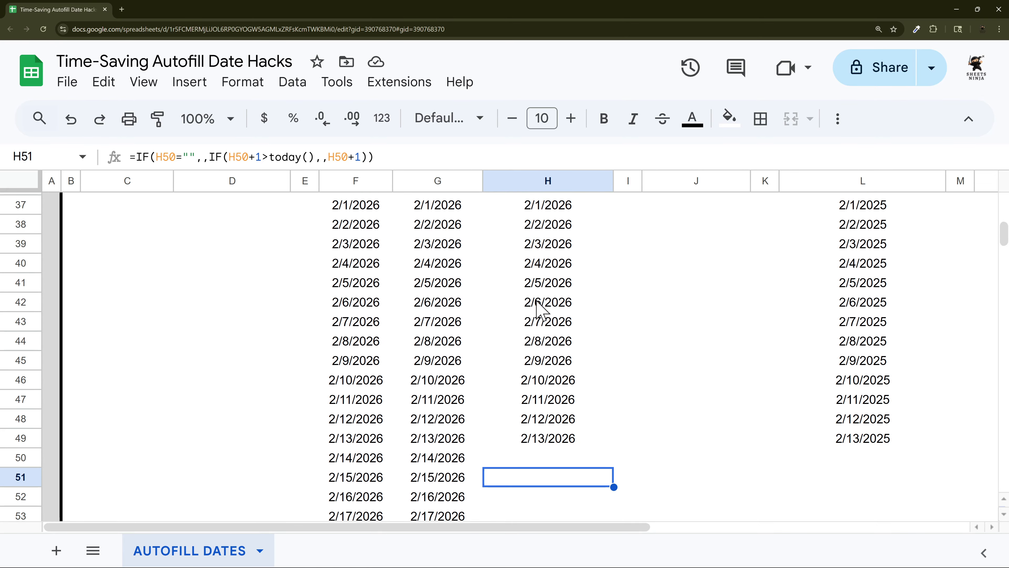
{"action": "scroll", "coordinate": [541, 310], "scroll_direction": "up", "scroll_amount": 12}
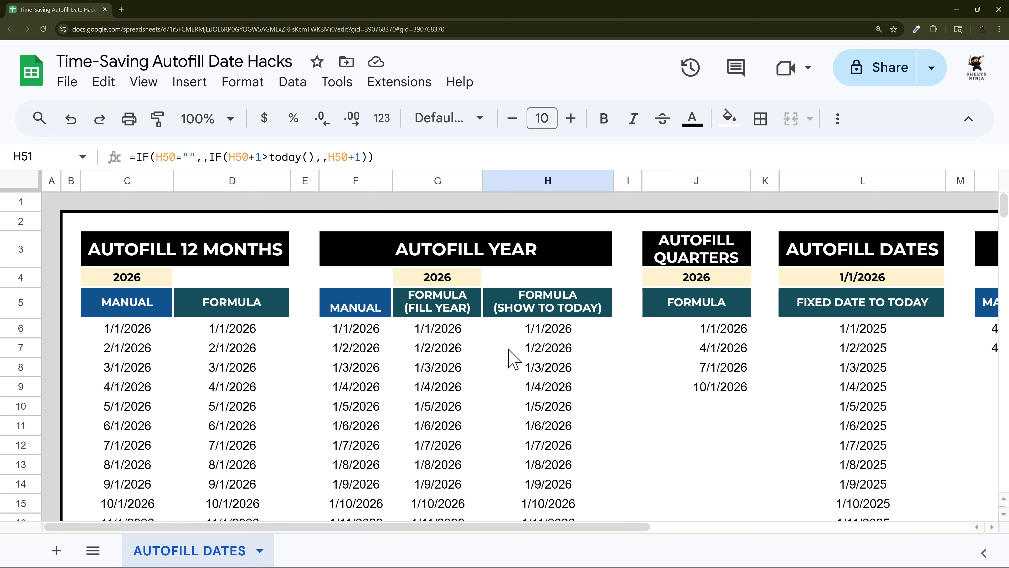
Step: Examine the quarters array formula in J6, focusing on the J4 year reference and the sequence function
{"action": "left_click_drag", "start_coordinate": [563, 532], "coordinate": [777, 545]}
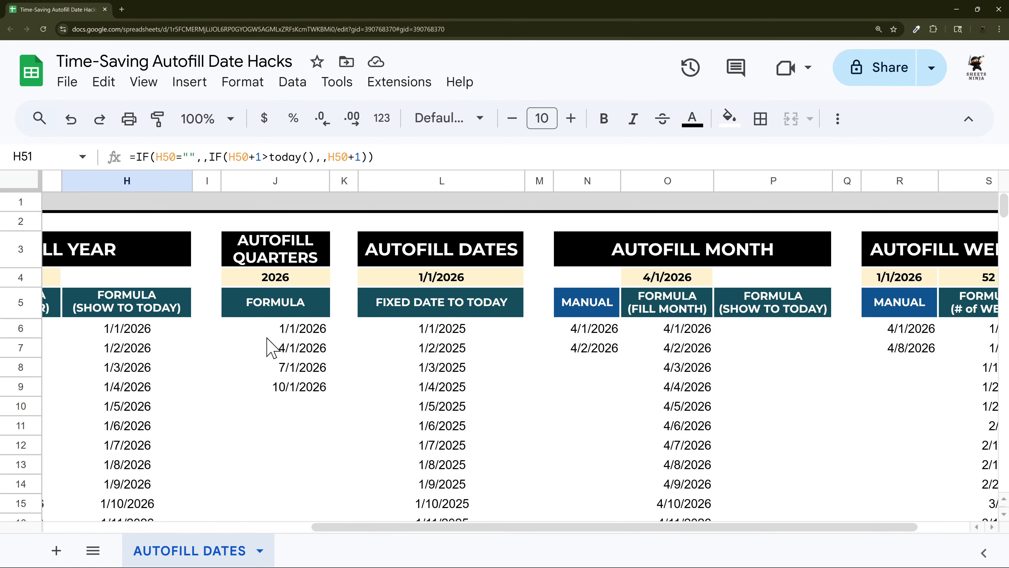
{"action": "left_click", "coordinate": [282, 334]}
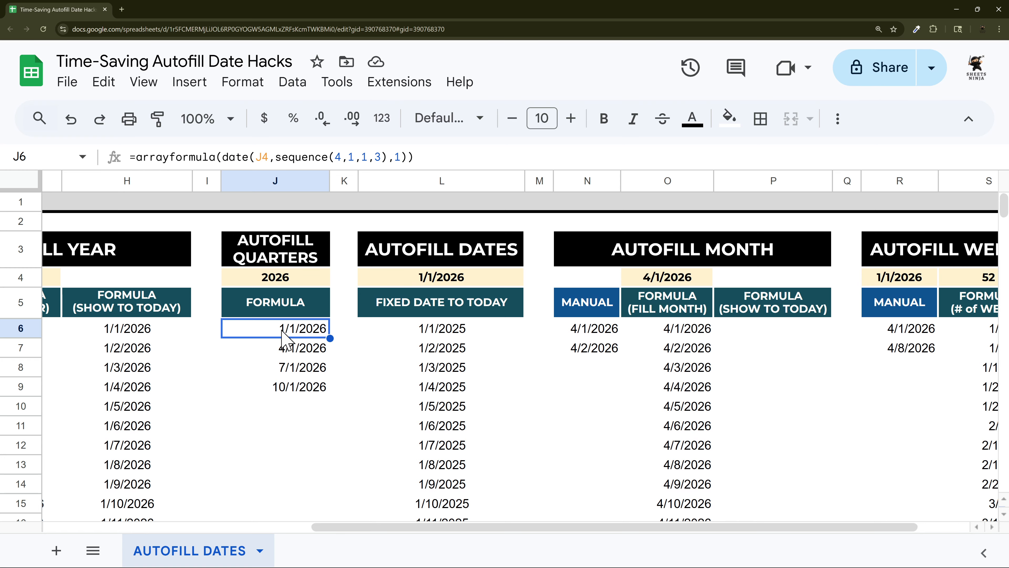
{"action": "double_click", "coordinate": [283, 330]}
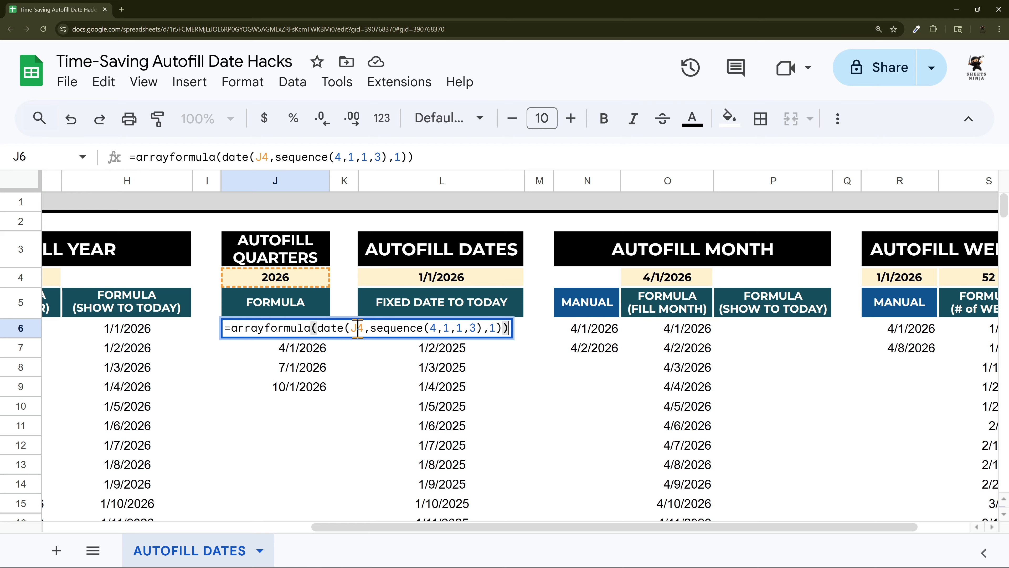
{"action": "left_click", "coordinate": [371, 330]}
{"action": "left_click_drag", "start_coordinate": [372, 329], "coordinate": [482, 329]}
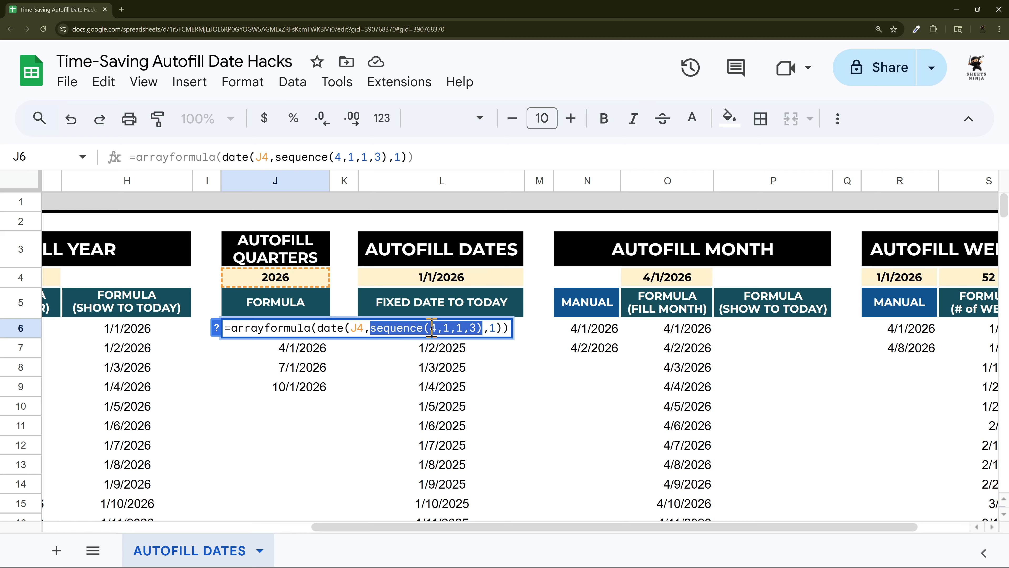
Step: Examine the sequence arguments 4, 1, 1 and 3 in the J6 formula and select the quarter dates J6:J9
{"action": "left_click", "coordinate": [422, 329]}
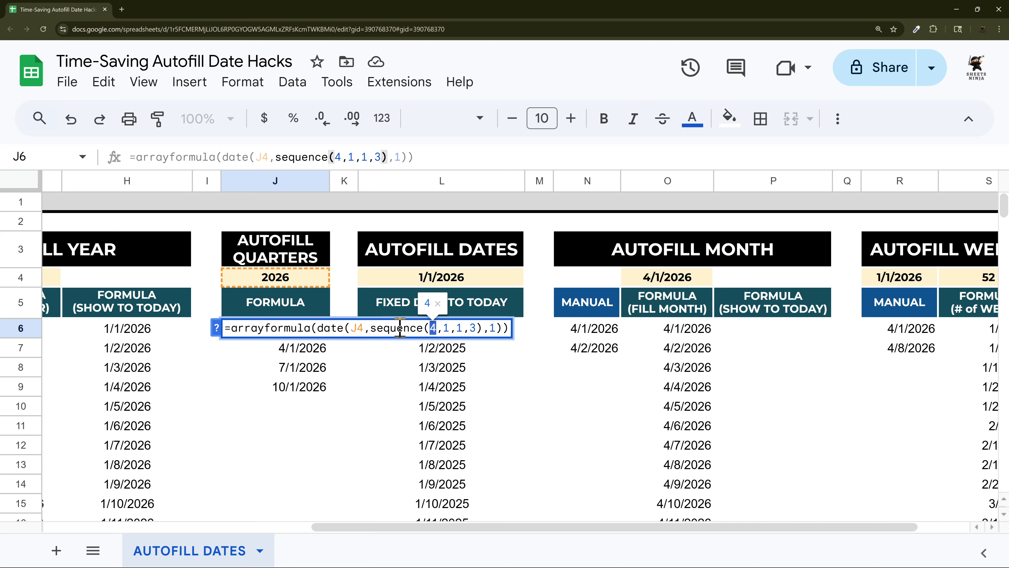
{"action": "double_click", "coordinate": [445, 328]}
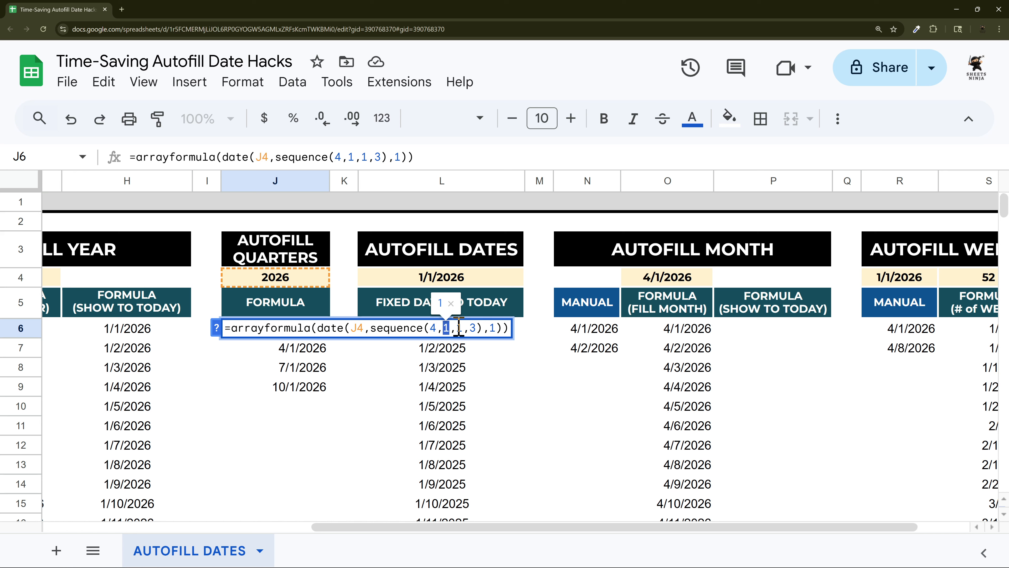
{"action": "left_click", "coordinate": [459, 327]}
{"action": "double_click", "coordinate": [460, 327]}
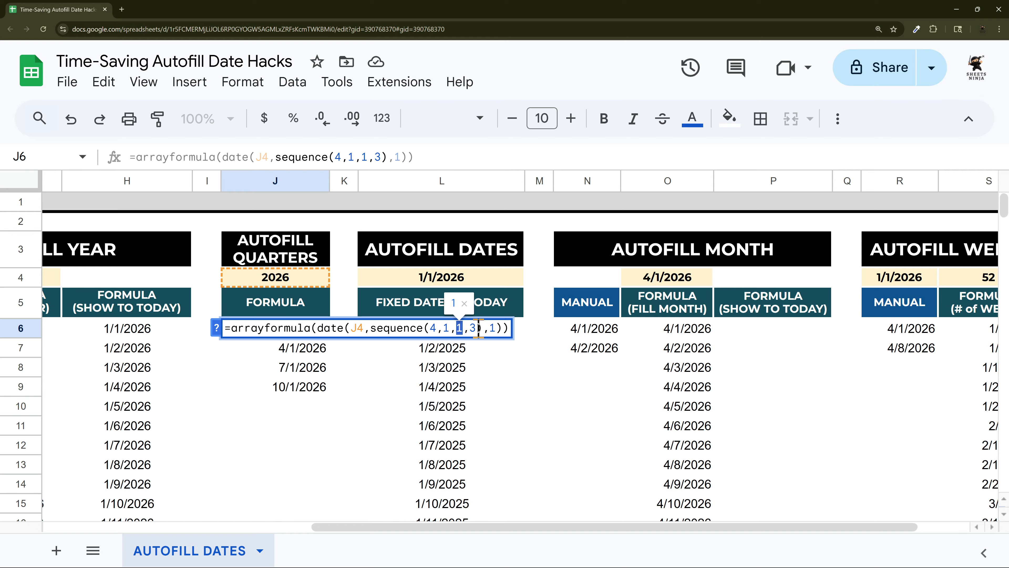
{"action": "double_click", "coordinate": [473, 328]}
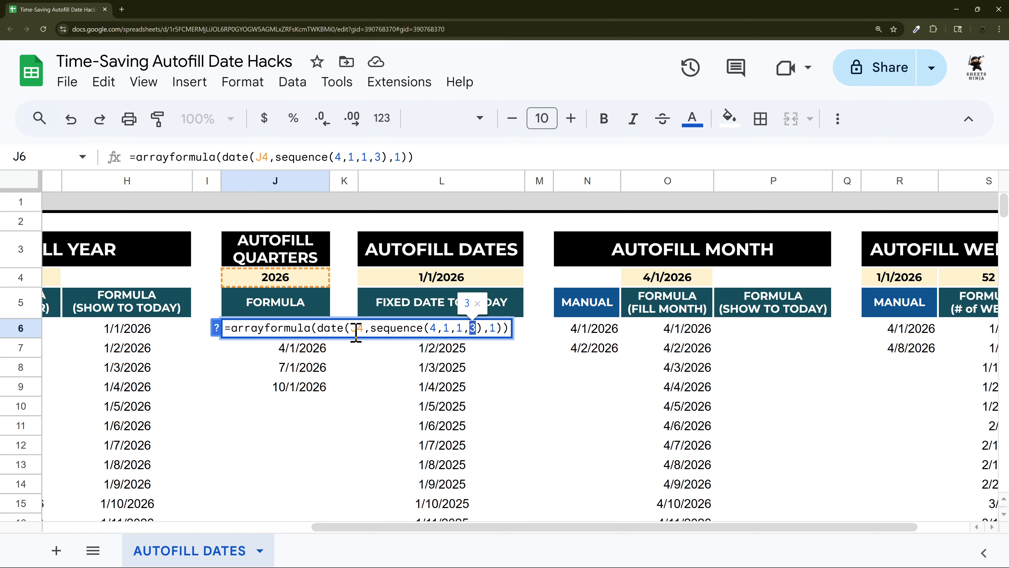
{"action": "key", "text": "Return"}
{"action": "left_click_drag", "start_coordinate": [299, 333], "coordinate": [295, 387]}
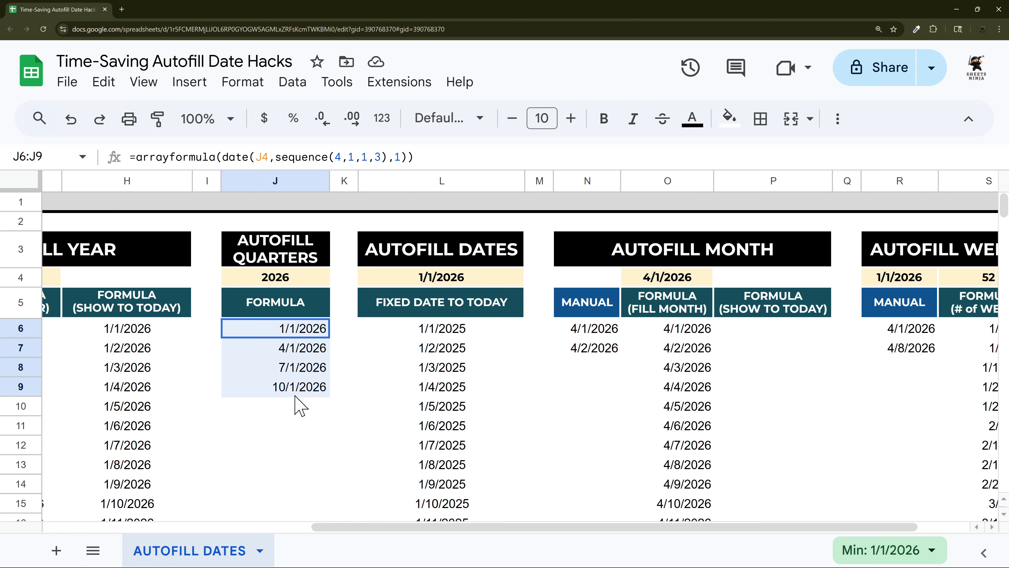
Step: Try 2027 as the quarters year in J4 and set it back to 2026
{"action": "left_click", "coordinate": [296, 280]}
{"action": "type", "text": "2027"}
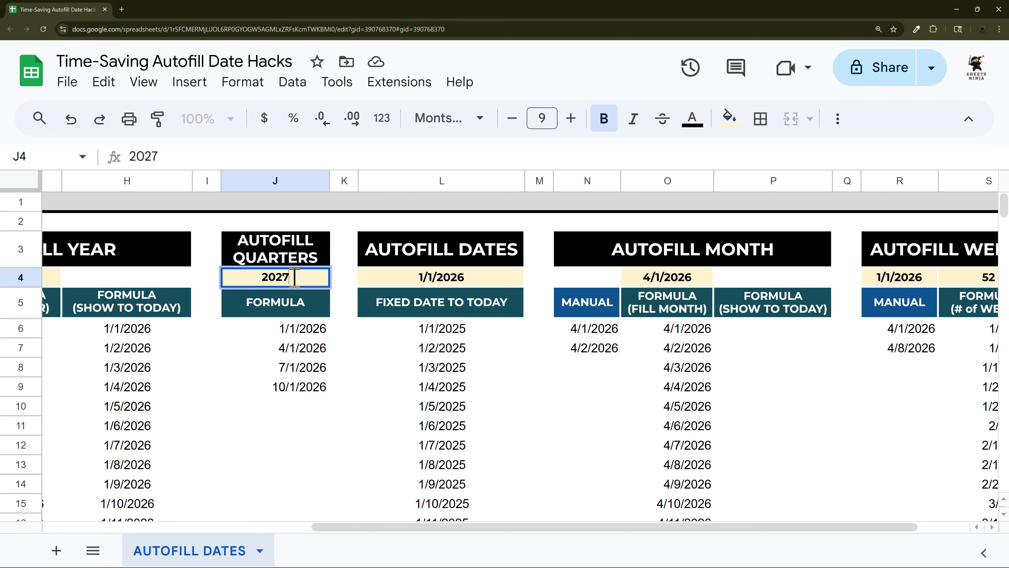
{"action": "key", "text": "Return"}
{"action": "left_click", "coordinate": [294, 277]}
{"action": "type", "text": "202"}
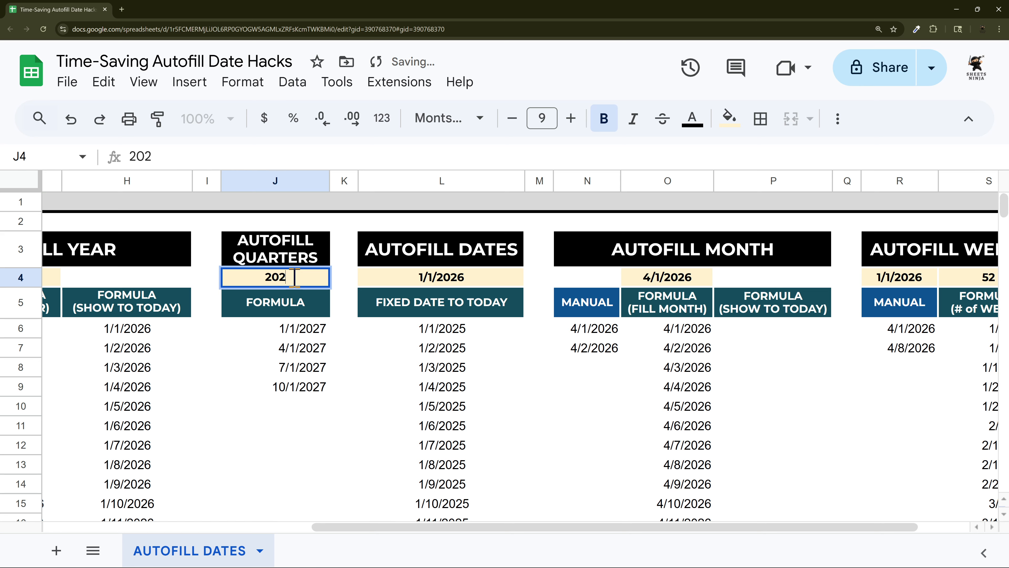
{"action": "type", "text": "6"}
{"action": "key", "text": "Return"}
Step: Change the first sequence argument in the J6 quarters formula to 8 and select the extended dates down to J12
{"action": "double_click", "coordinate": [294, 328]}
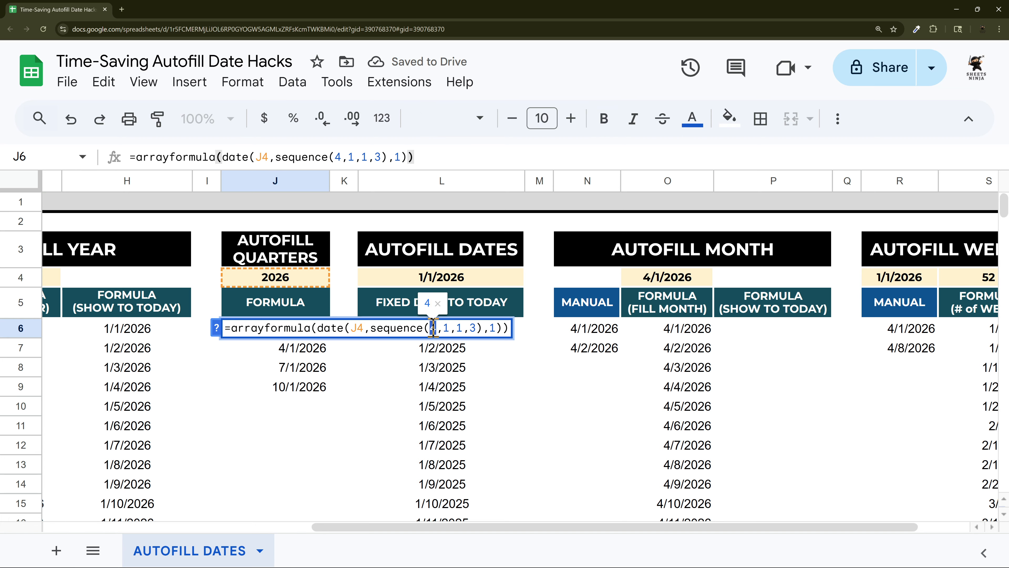
{"action": "type", "text": "8"}
{"action": "key", "text": "Return"}
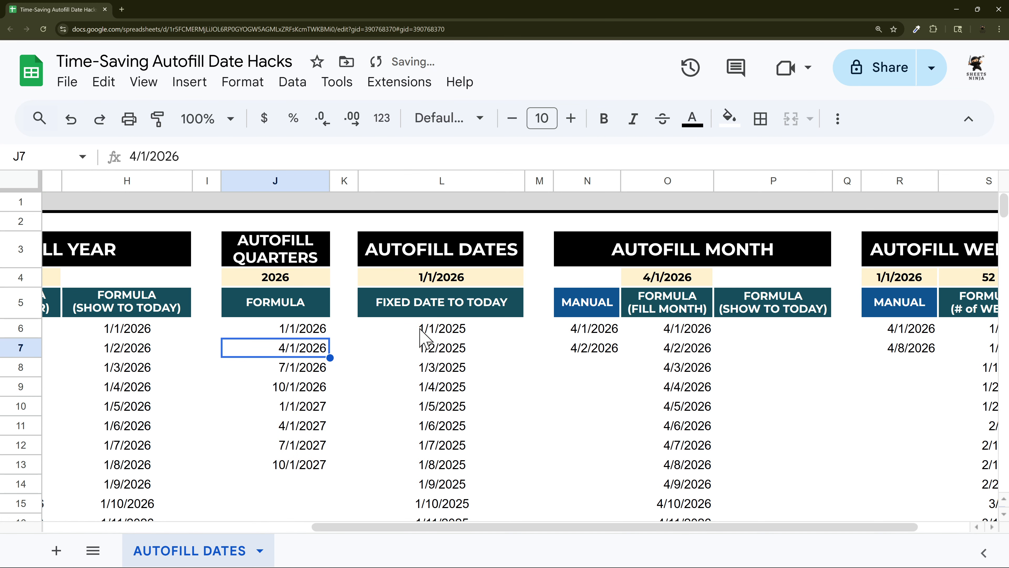
{"action": "left_click_drag", "start_coordinate": [288, 334], "coordinate": [306, 447]}
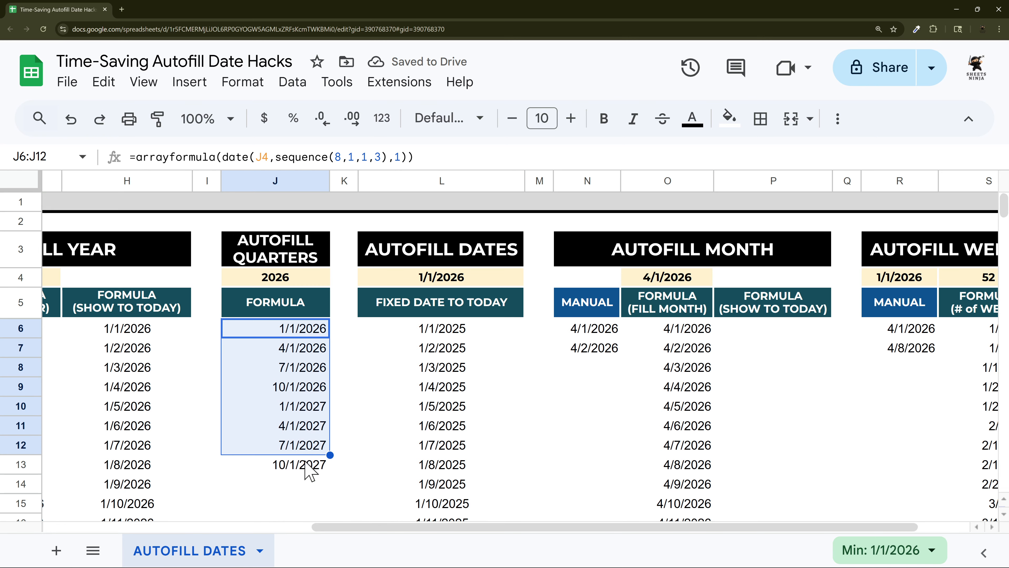
Step: Change the sequence count in the D6 months formula to 48 and review the dates filled down column D
{"action": "left_click_drag", "start_coordinate": [331, 528], "coordinate": [25, 528]}
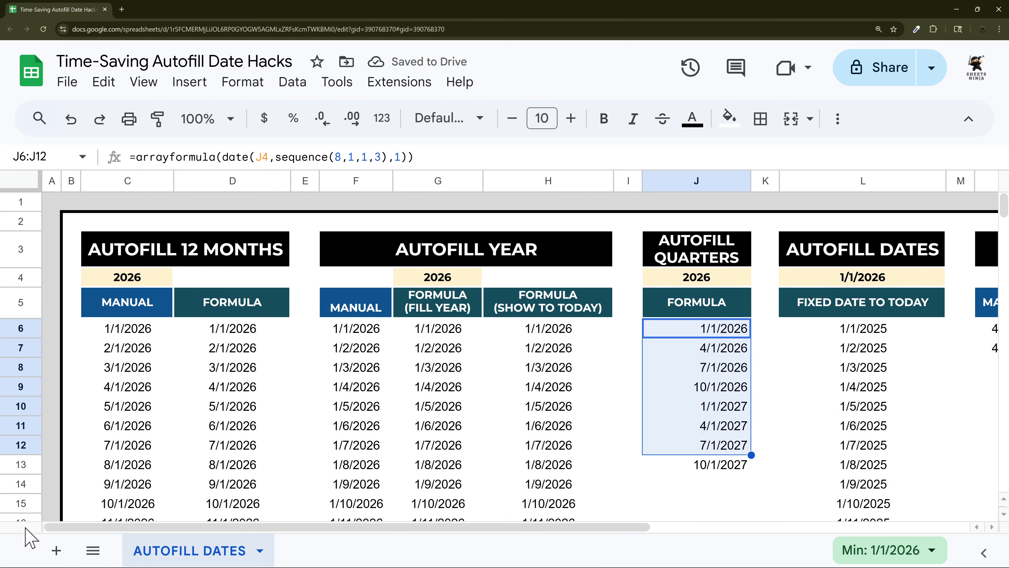
{"action": "left_click", "coordinate": [226, 332]}
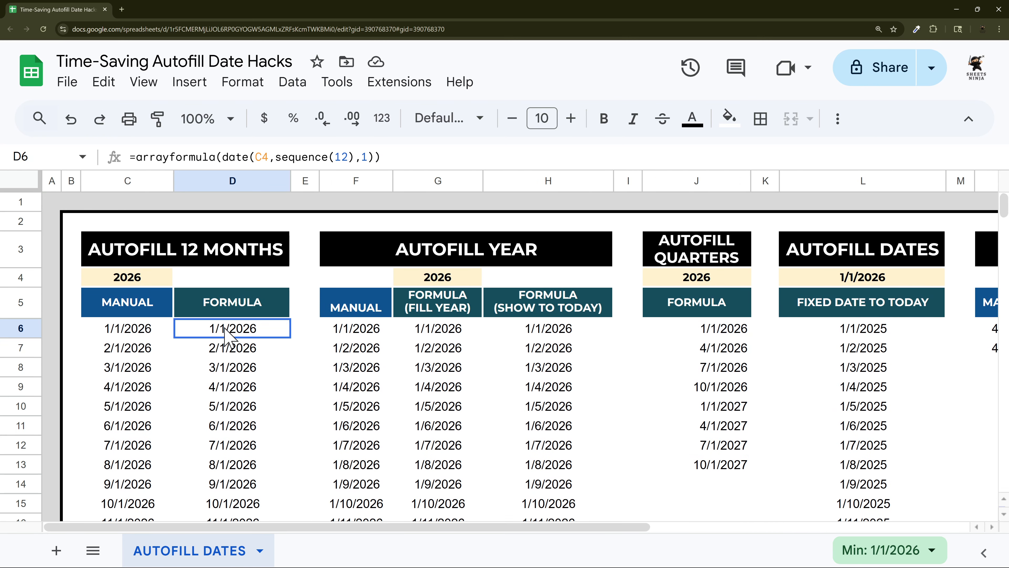
{"action": "left_click", "coordinate": [349, 157]}
{"action": "key", "text": "BackSpace"}
{"action": "key", "text": "BackSpace"}
{"action": "type", "text": "48"}
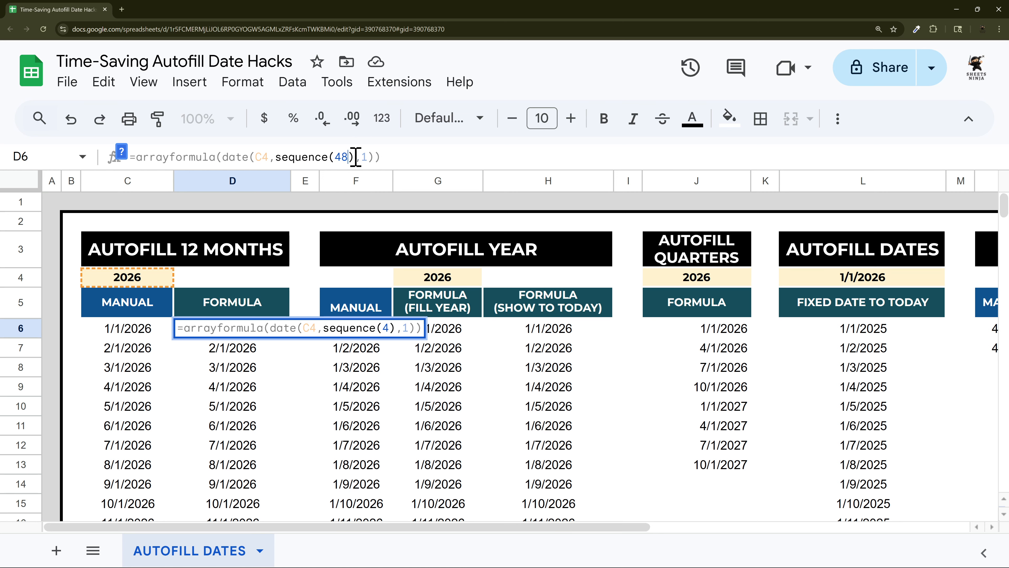
{"action": "key", "text": "Return"}
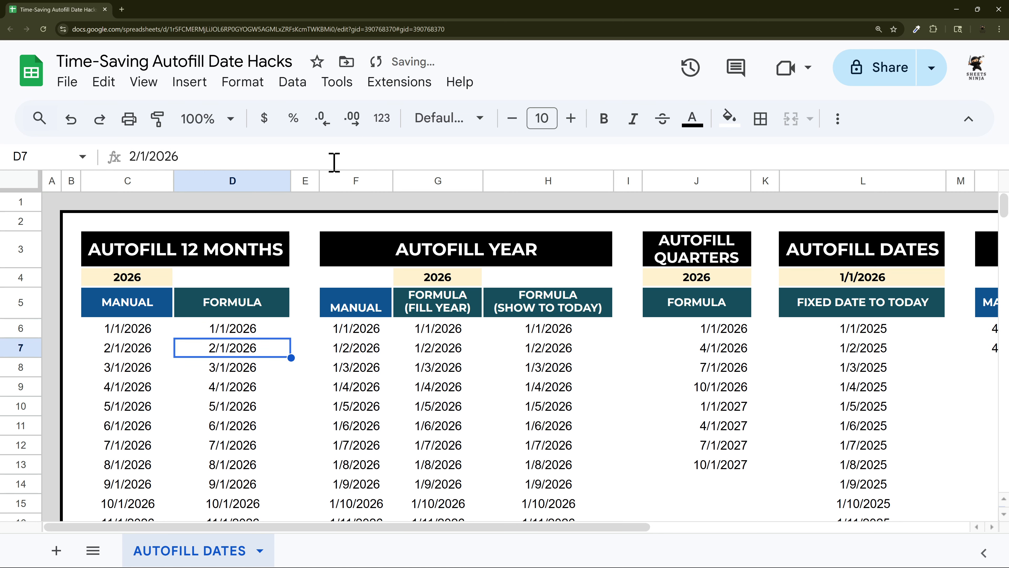
{"action": "scroll", "coordinate": [337, 357], "scroll_direction": "down", "scroll_amount": 20}
{"action": "scroll", "coordinate": [345, 364], "scroll_direction": "up", "scroll_amount": 10}
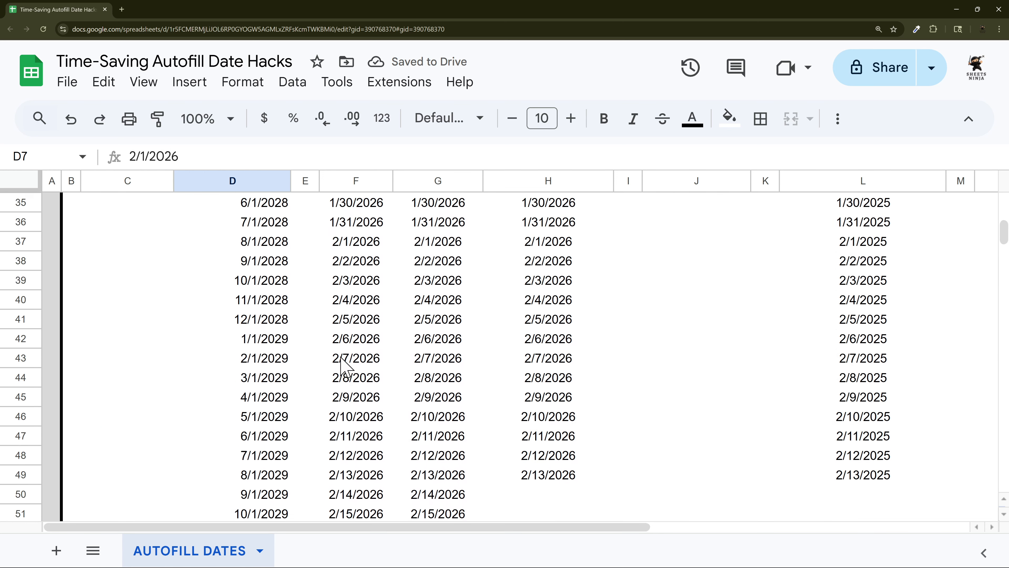
{"action": "scroll", "coordinate": [341, 364], "scroll_direction": "up", "scroll_amount": 12}
Step: Set the sequence count in the D6 months formula back to 12
{"action": "left_click", "coordinate": [241, 329]}
{"action": "left_click", "coordinate": [349, 157]}
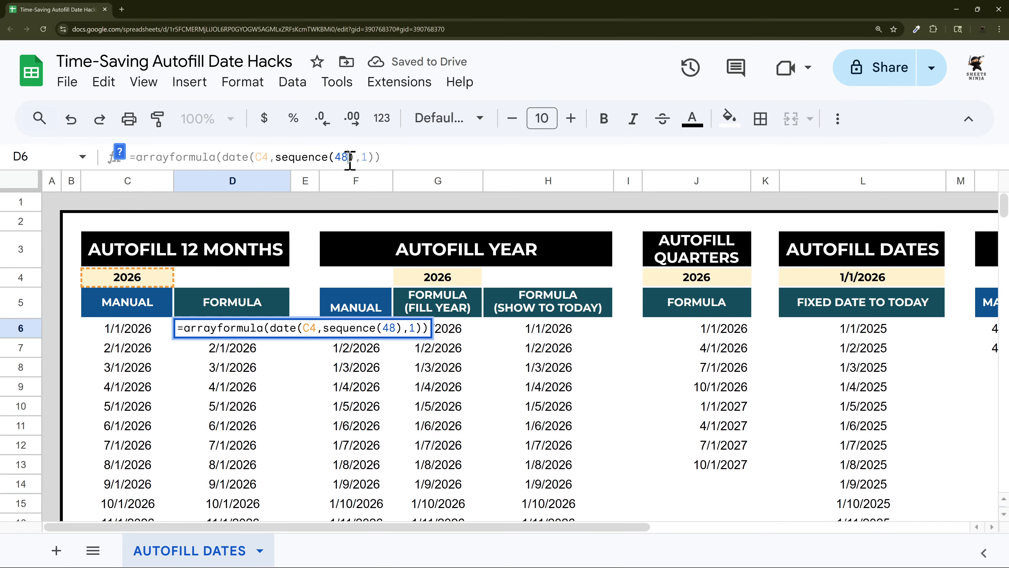
{"action": "key", "text": "BackSpace"}
{"action": "key", "text": "BackSpace"}
{"action": "type", "text": "12"}
{"action": "key", "text": "Return"}
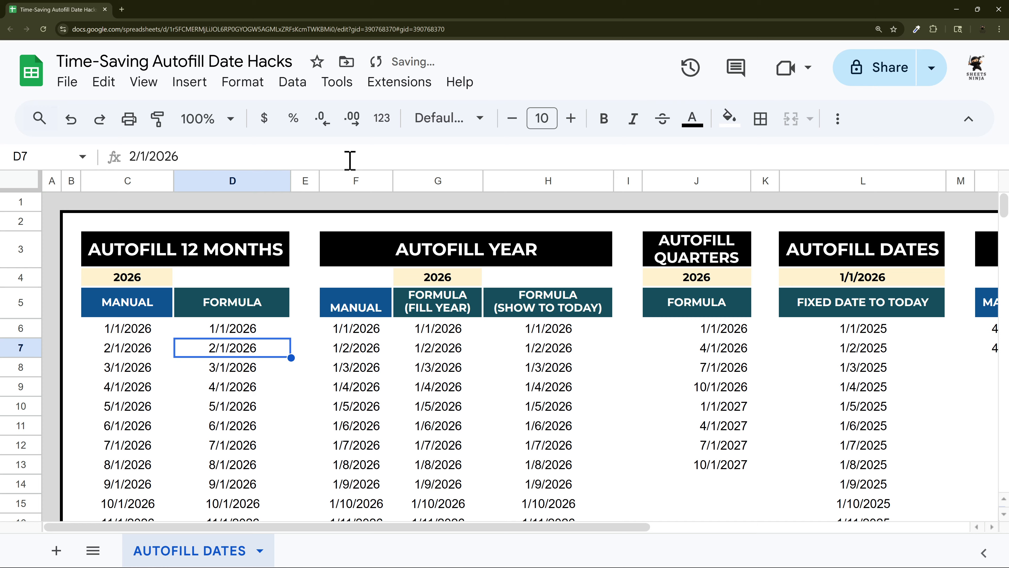
Step: Try to enter a month count in cell D4 above the Formula header
{"action": "left_click", "coordinate": [237, 331]}
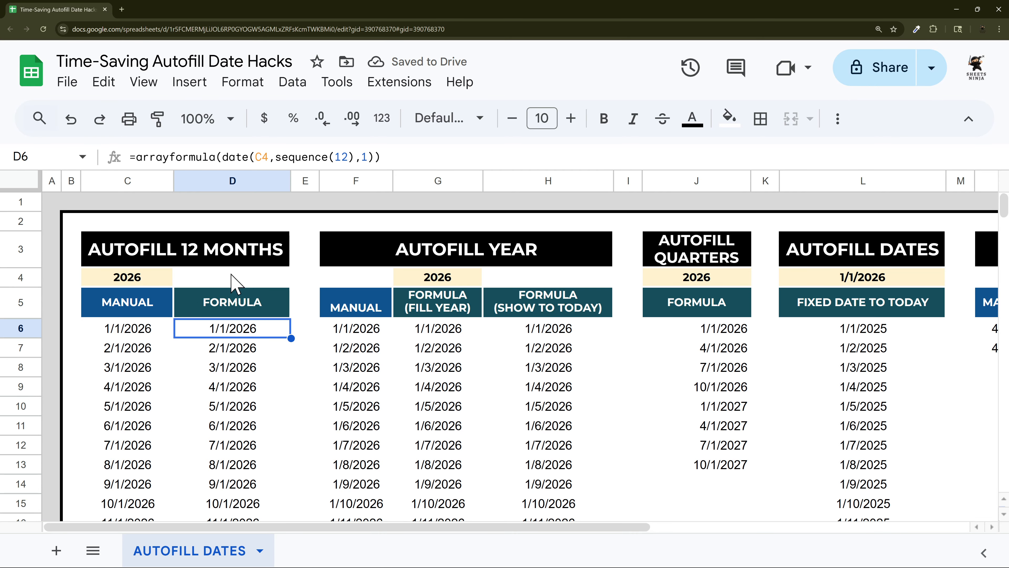
{"action": "left_click", "coordinate": [210, 280]}
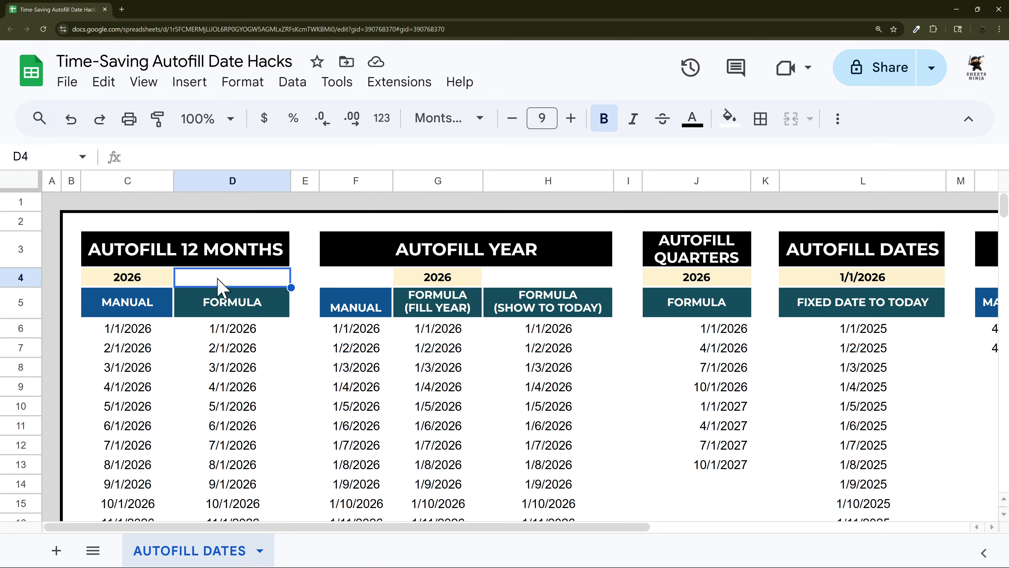
{"action": "key", "text": "Return"}
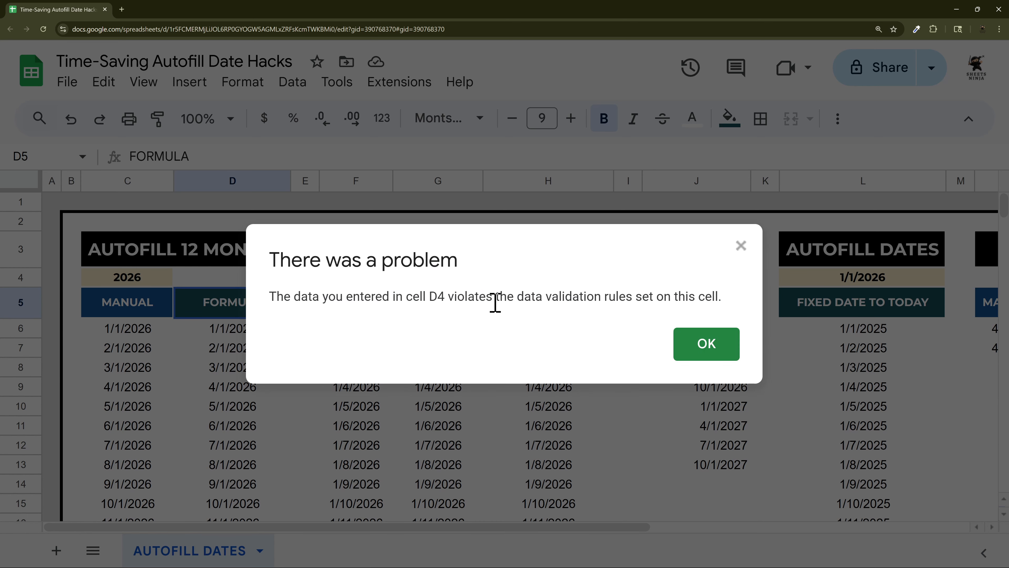
{"action": "left_click", "coordinate": [702, 352]}
Step: Remove the data validation rule from cell D4
{"action": "right_click", "coordinate": [276, 279]}
{"action": "scroll", "coordinate": [349, 490], "scroll_direction": "down", "scroll_amount": 5}
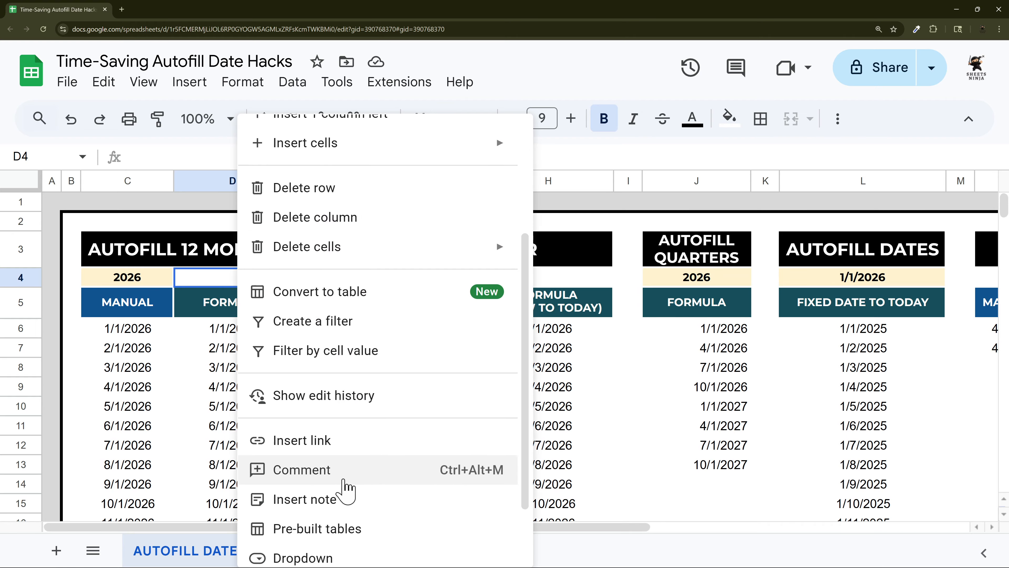
{"action": "scroll", "coordinate": [319, 509], "scroll_direction": "down", "scroll_amount": 1}
{"action": "left_click", "coordinate": [314, 483]}
{"action": "left_click", "coordinate": [779, 499]}
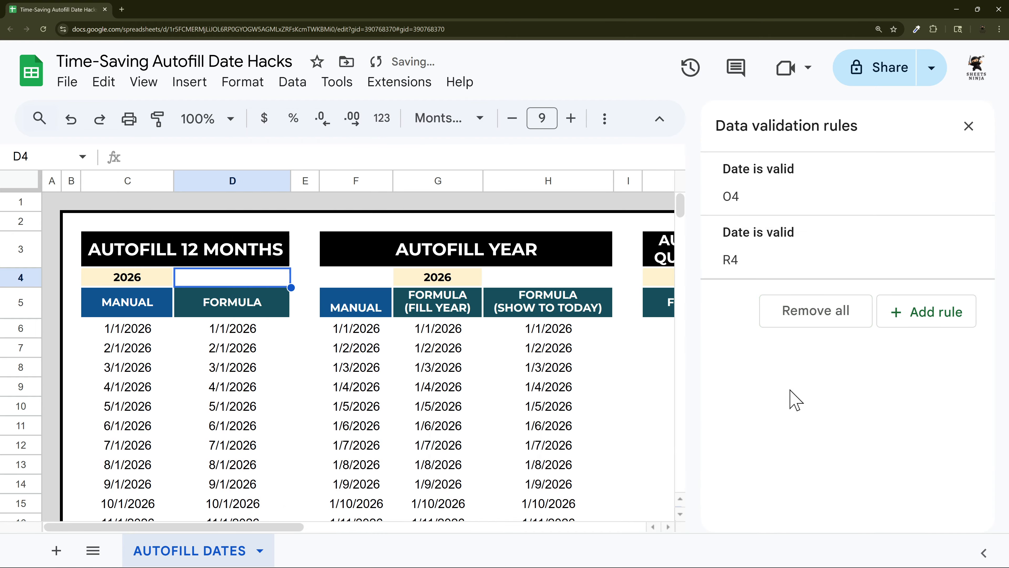
{"action": "left_click", "coordinate": [969, 127]}
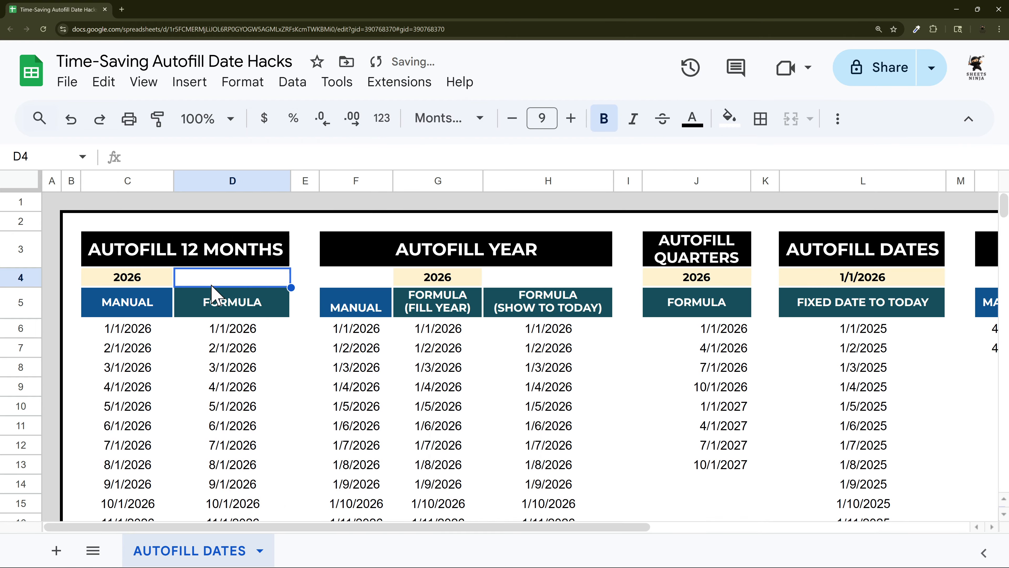
Step: Enter 12 in D4 and replace the fixed sequence count in the D6 formula with a reference to D4
{"action": "type", "text": "12"}
{"action": "left_click", "coordinate": [211, 294]}
{"action": "left_click", "coordinate": [269, 333]}
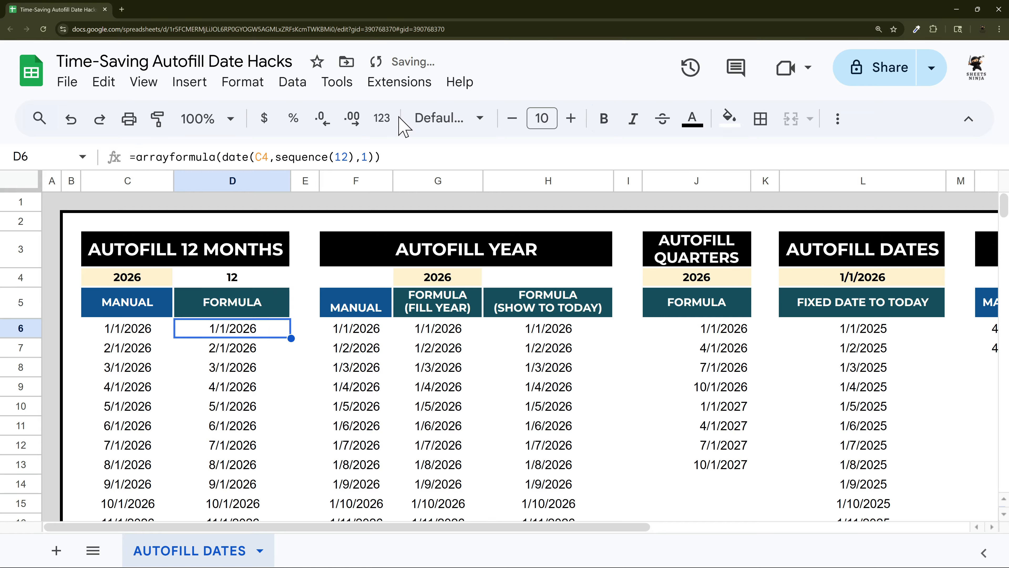
{"action": "double_click", "coordinate": [339, 157]}
{"action": "key", "text": "BackSpace"}
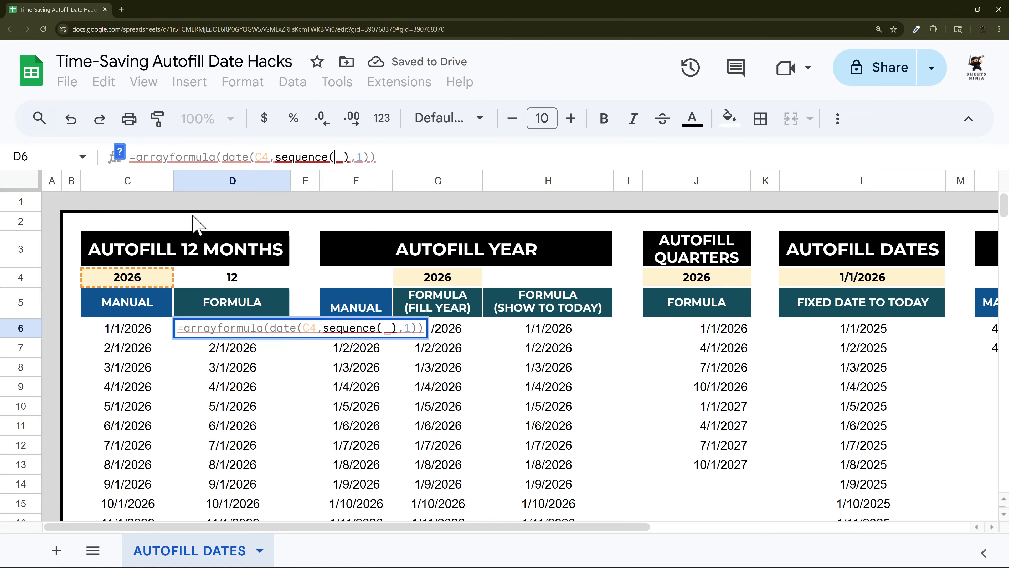
{"action": "left_click", "coordinate": [212, 279]}
{"action": "key", "text": "Return"}
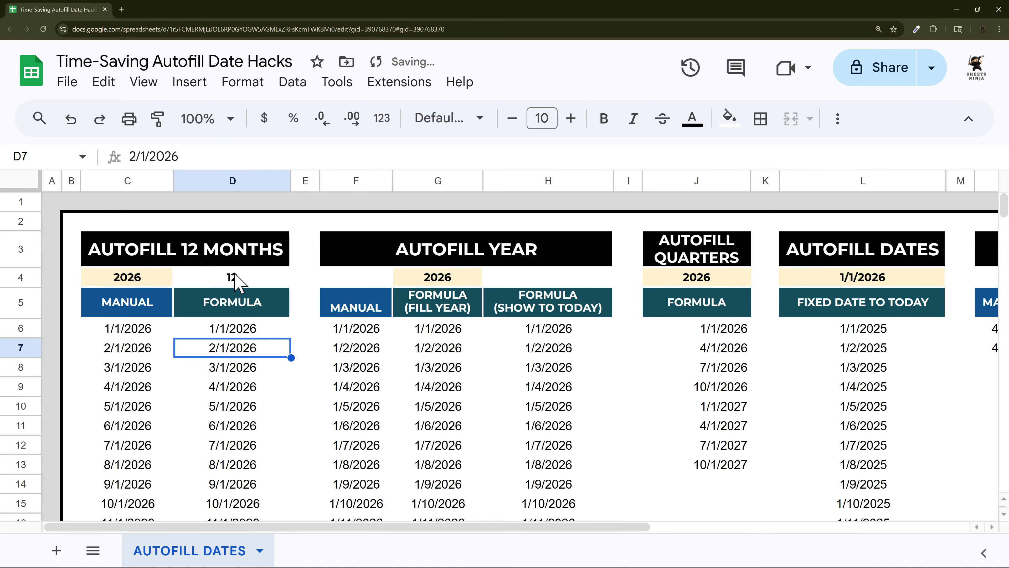
Step: Set the month count in D4 to 24 and review the dates listed in column D
{"action": "left_click", "coordinate": [237, 278]}
{"action": "type", "text": "24"}
{"action": "key", "text": "Return"}
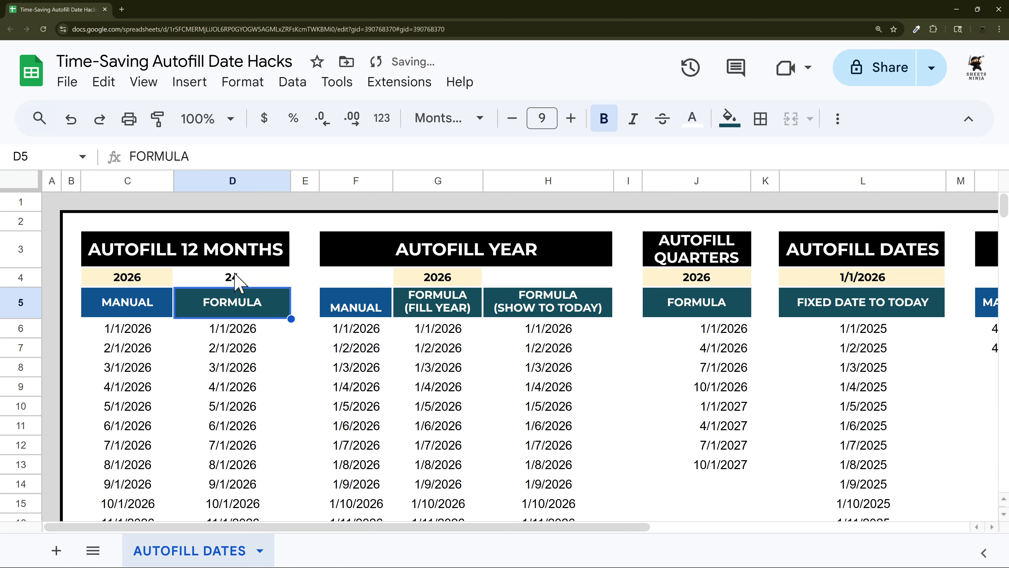
{"action": "scroll", "coordinate": [238, 302], "scroll_direction": "down", "scroll_amount": 4}
{"action": "scroll", "coordinate": [240, 338], "scroll_direction": "up", "scroll_amount": 4}
Step: Set the month count in D4 to 12 and check the end of the date list in column D
{"action": "left_click", "coordinate": [232, 278]}
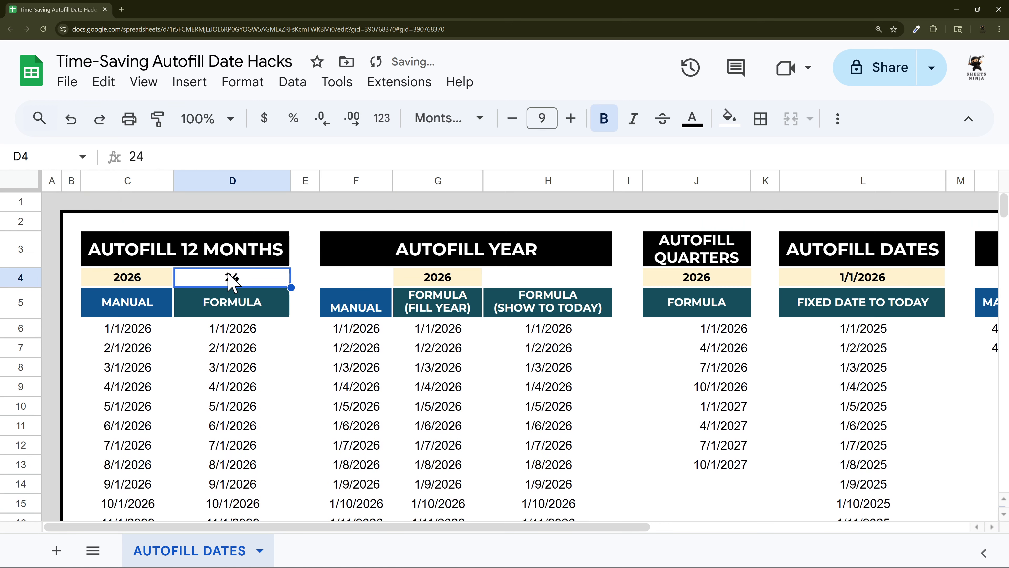
{"action": "type", "text": "12"}
{"action": "key", "text": "Return"}
{"action": "scroll", "coordinate": [232, 279], "scroll_direction": "down", "scroll_amount": 4}
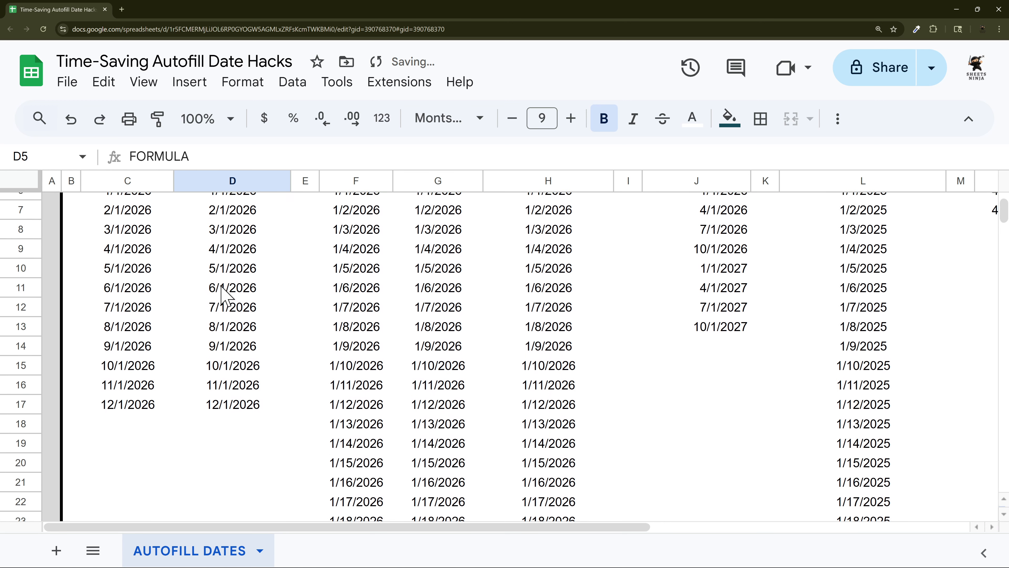
{"action": "scroll", "coordinate": [234, 350], "scroll_direction": "up", "scroll_amount": 3}
Step: Set the month count in D4 to 6
{"action": "left_click", "coordinate": [232, 234]}
{"action": "type", "text": "6"}
{"action": "key", "text": "Return"}
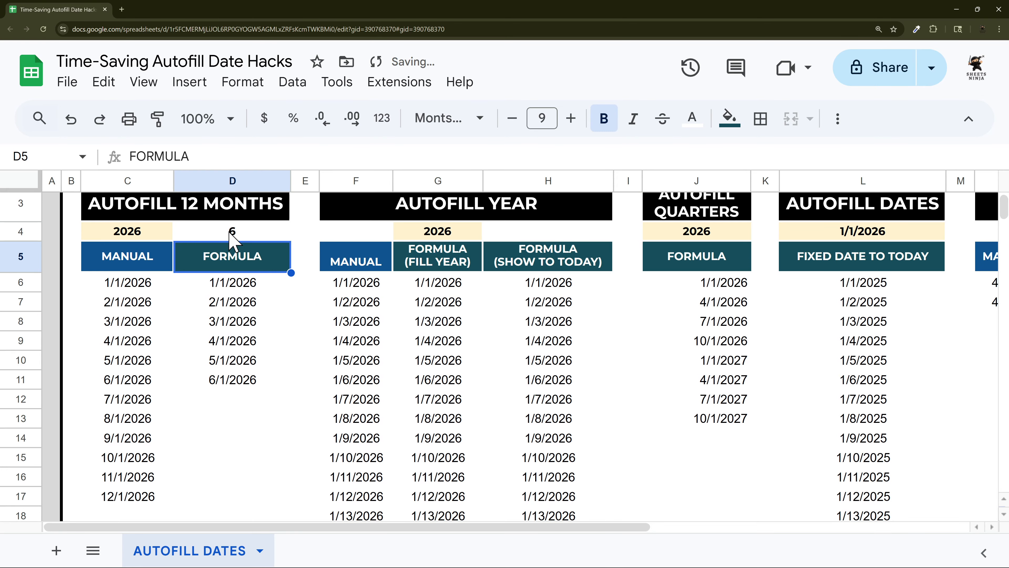
{"action": "left_click", "coordinate": [249, 232]}
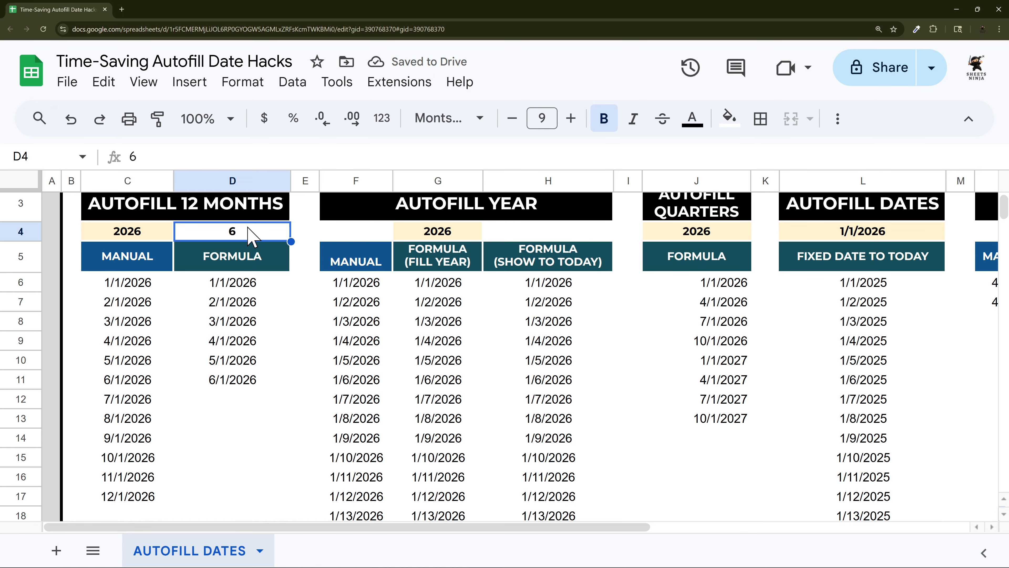
Step: Set the month count in D4 to 12
{"action": "type", "text": "12"}
{"action": "key", "text": "Return"}
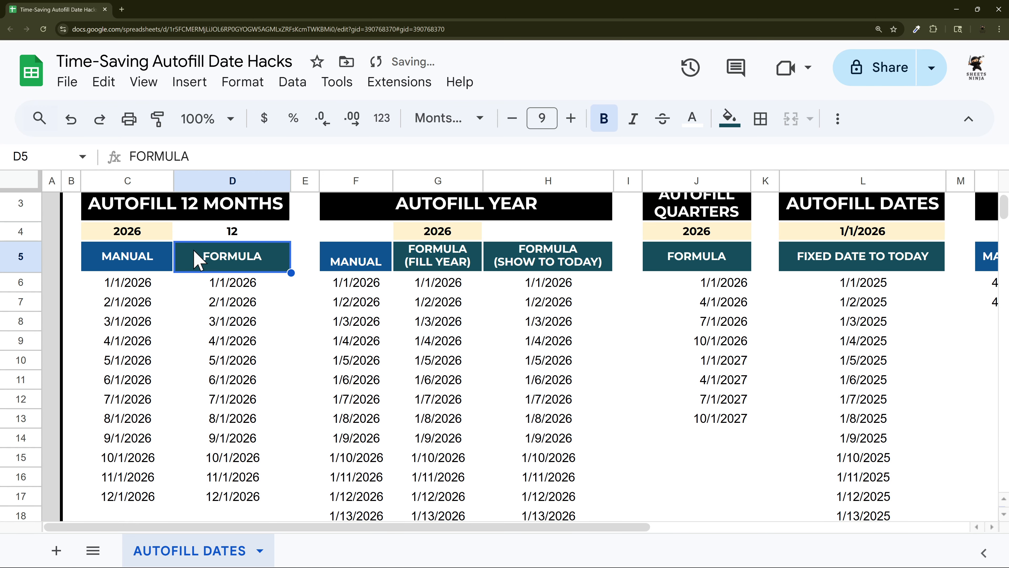
Step: Change the sequence row count in the J6 quarters formula to 4
{"action": "left_click_drag", "start_coordinate": [399, 526], "coordinate": [642, 534]}
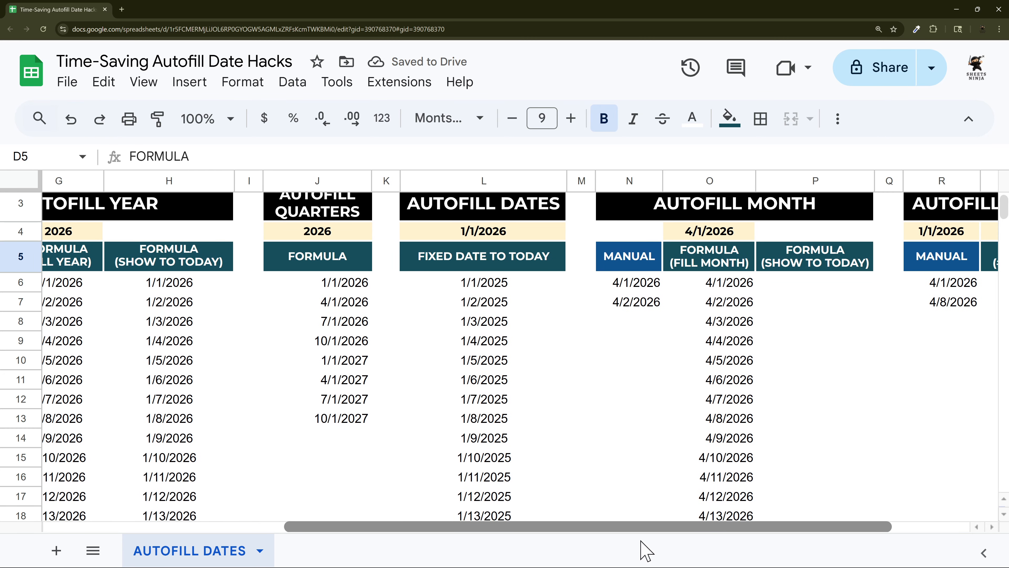
{"action": "left_click", "coordinate": [329, 277]}
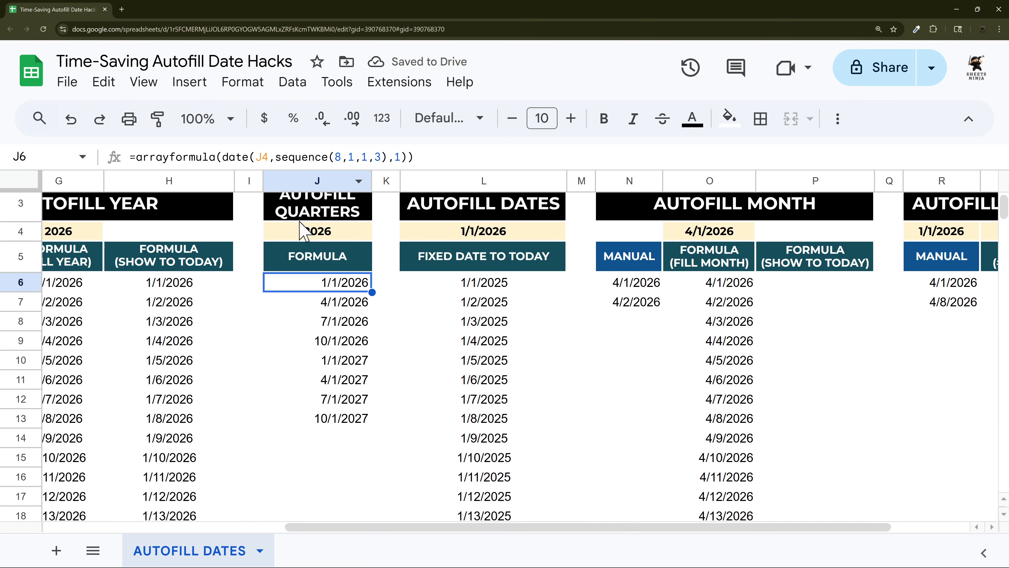
{"action": "double_click", "coordinate": [337, 156]}
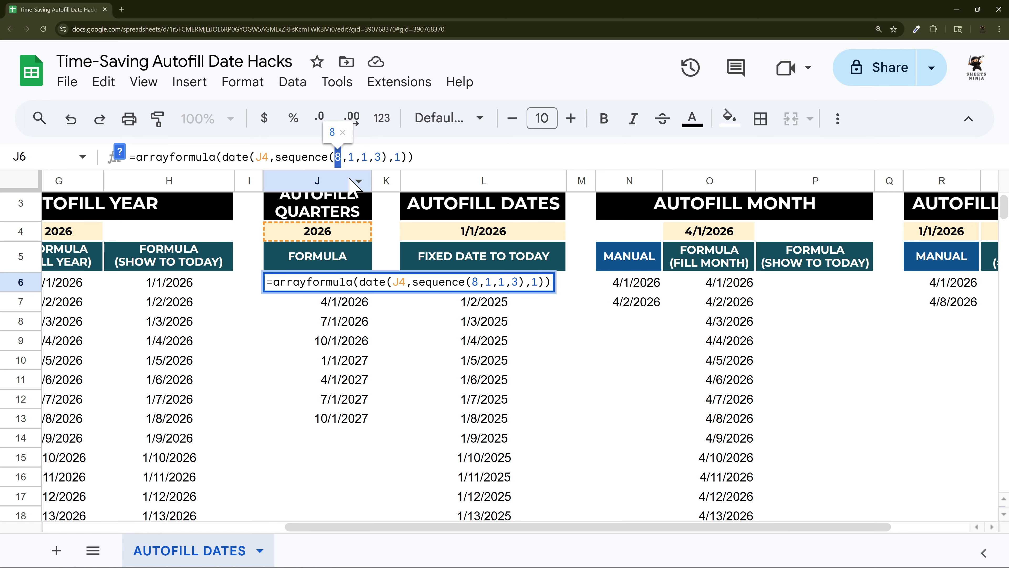
{"action": "type", "text": "4"}
{"action": "key", "text": "Return"}
Step: Compare the row-by-row show-to-today formulas in column H with the single array formula in L6 and its start date in L4
{"action": "left_click_drag", "start_coordinate": [512, 528], "coordinate": [552, 535]}
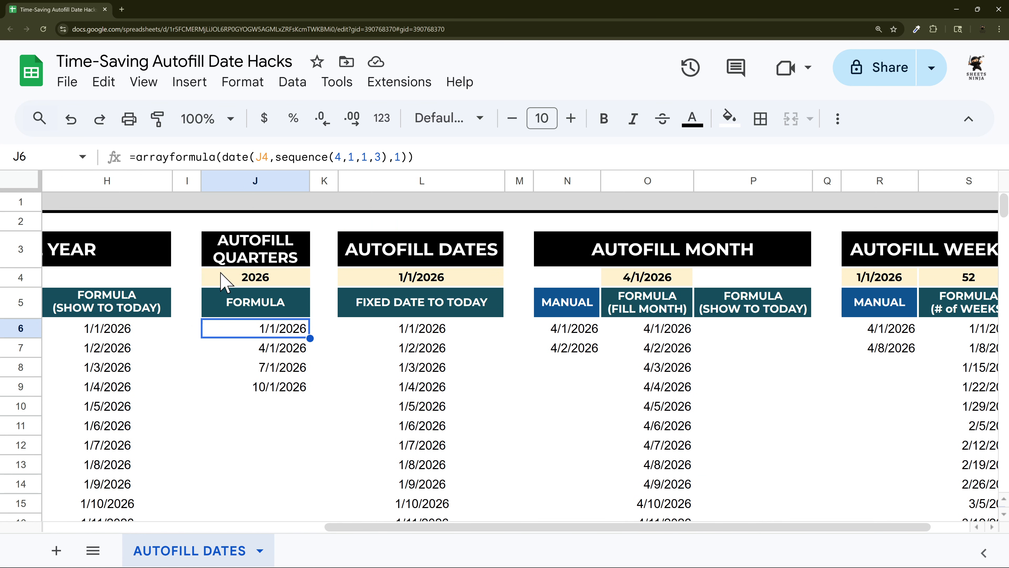
{"action": "left_click", "coordinate": [426, 334]}
{"action": "left_click", "coordinate": [121, 338]}
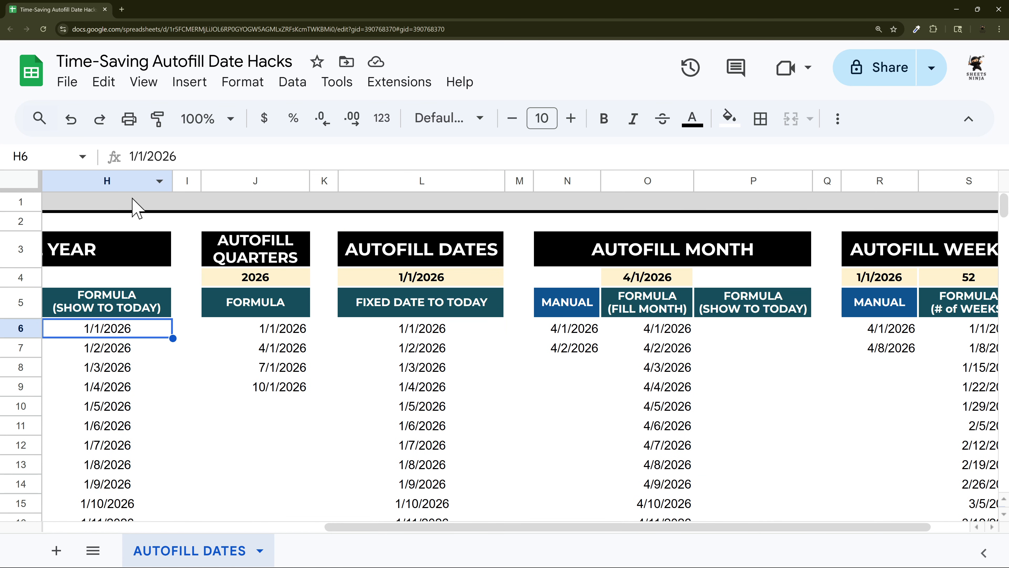
{"action": "double_click", "coordinate": [111, 334]}
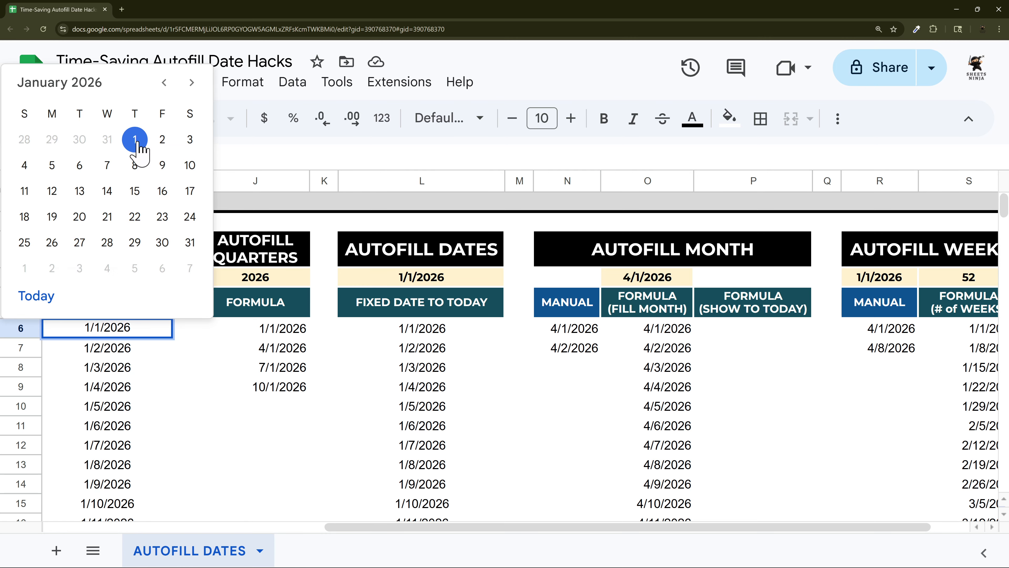
{"action": "key", "text": "Return"}
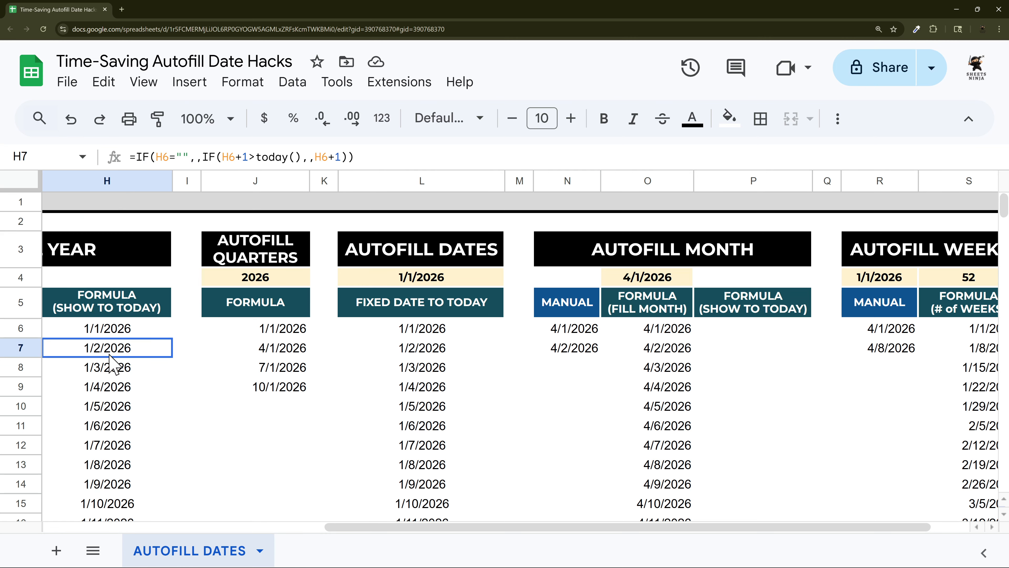
{"action": "left_click", "coordinate": [110, 467], "text": "shift"}
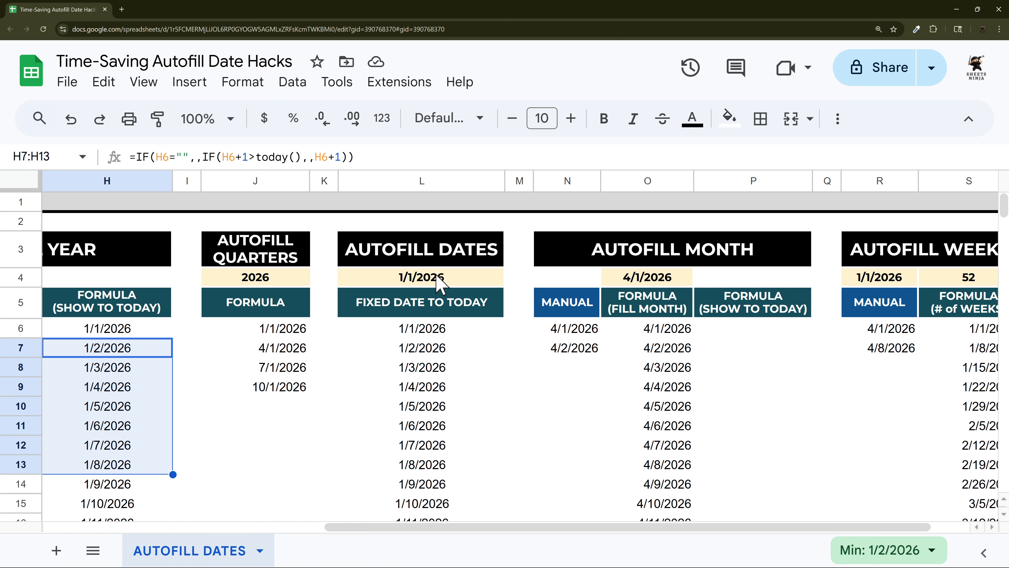
{"action": "left_click", "coordinate": [442, 282]}
{"action": "left_click", "coordinate": [429, 333]}
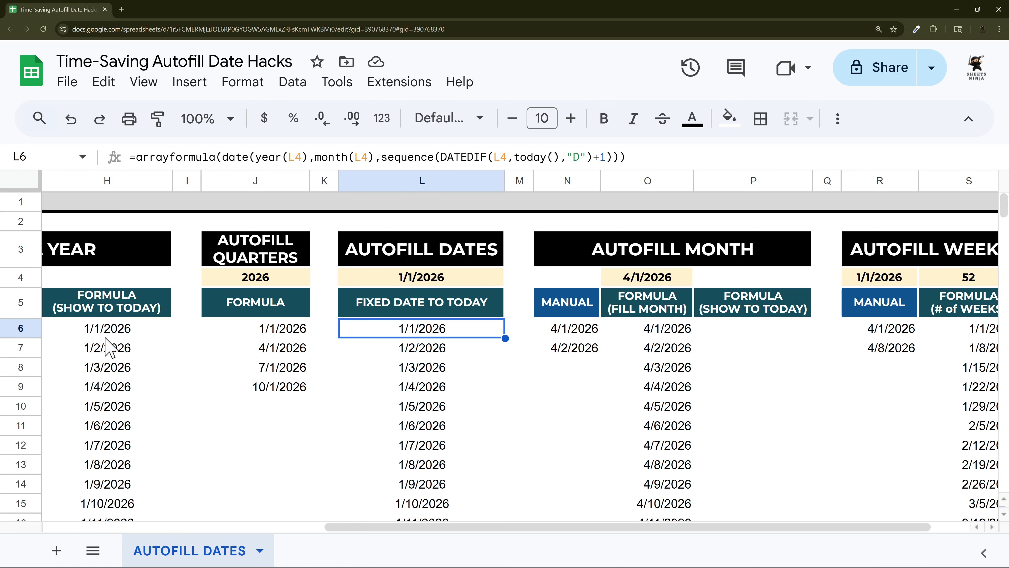
{"action": "left_click", "coordinate": [98, 353]}
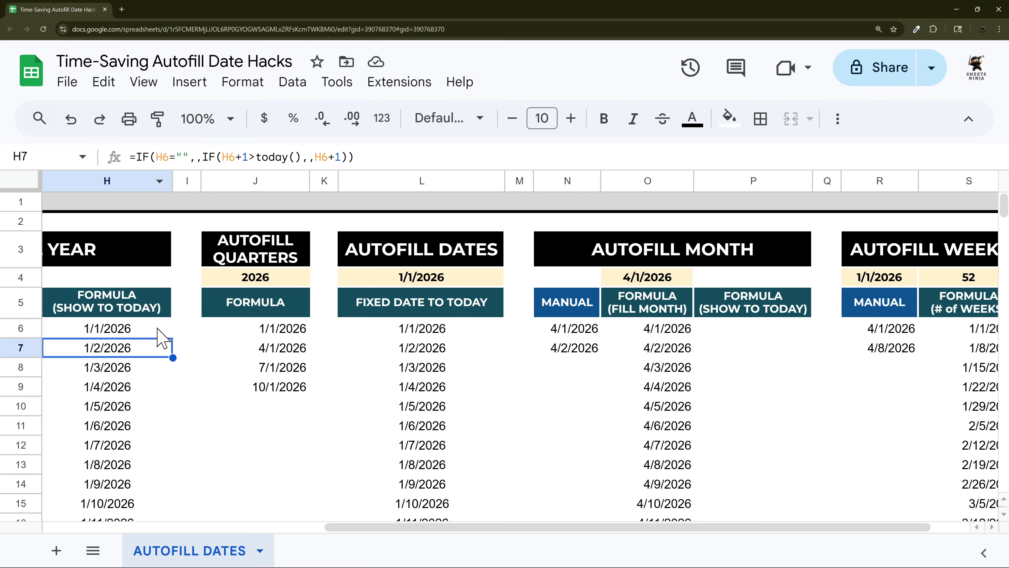
{"action": "left_click", "coordinate": [131, 434], "text": "shift"}
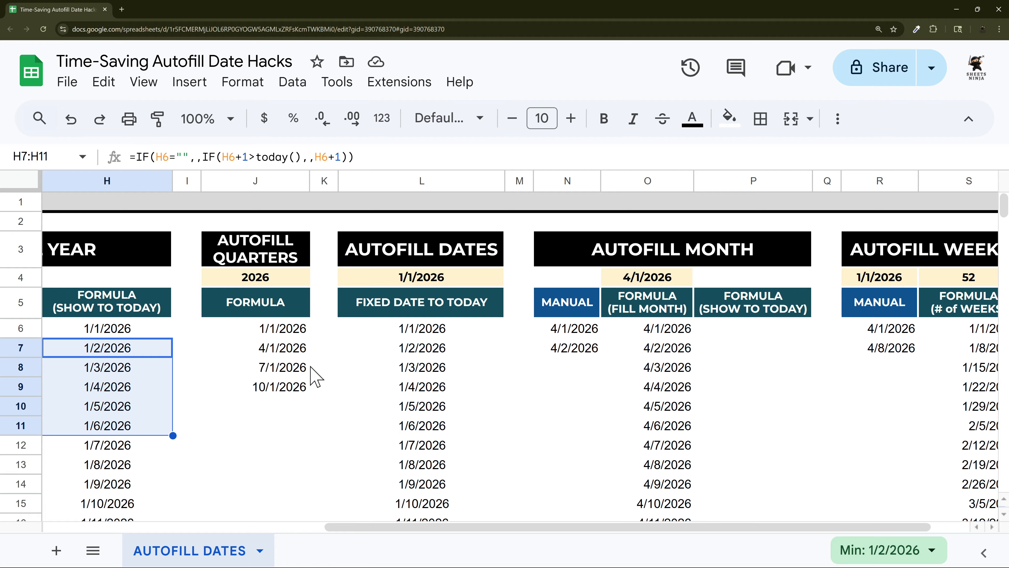
{"action": "left_click", "coordinate": [441, 334]}
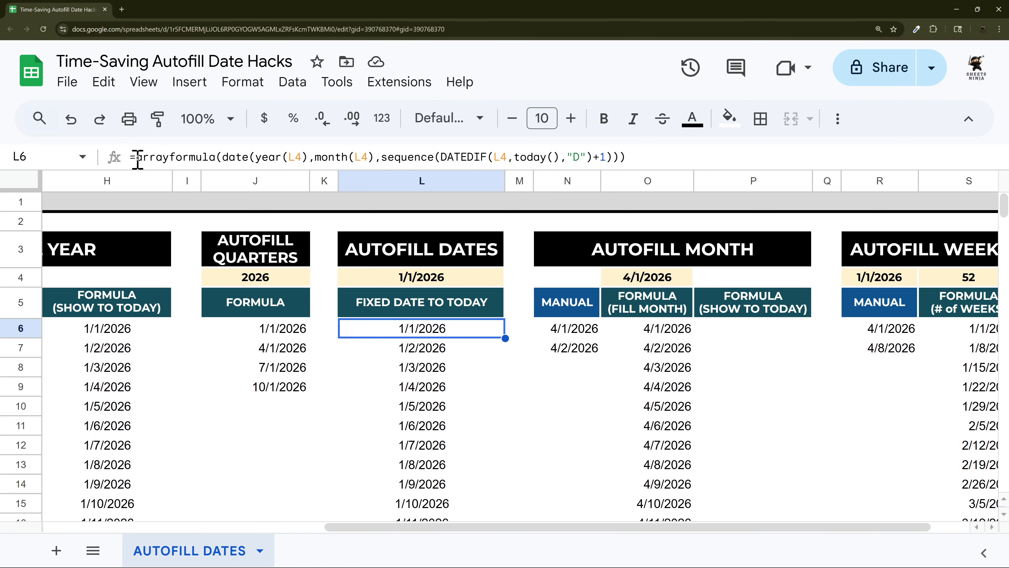
Step: Examine the full formula in L6 and read the function help for its ARRAYFORMULA part
{"action": "left_click_drag", "start_coordinate": [137, 159], "coordinate": [652, 155]}
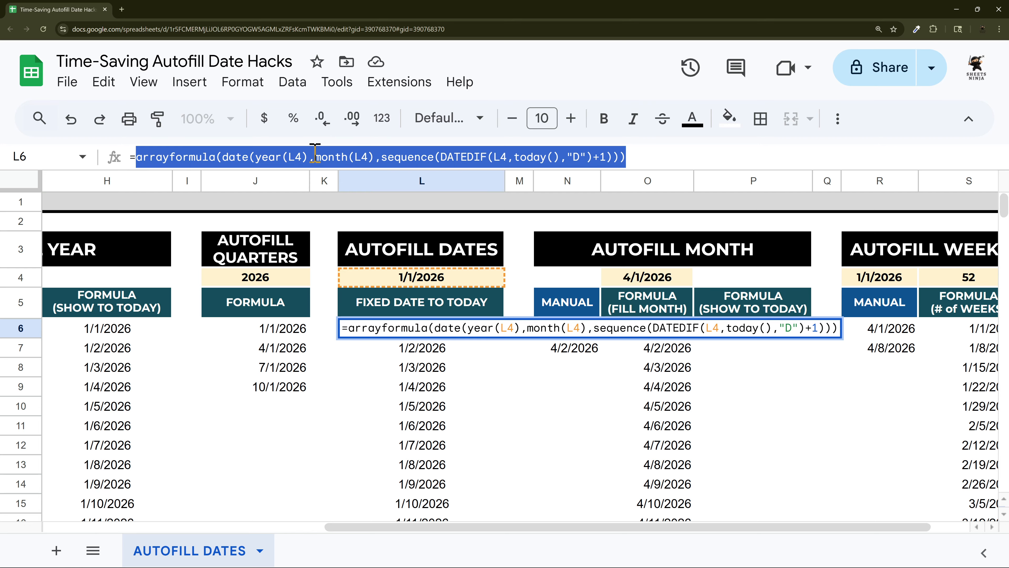
{"action": "left_click", "coordinate": [309, 159]}
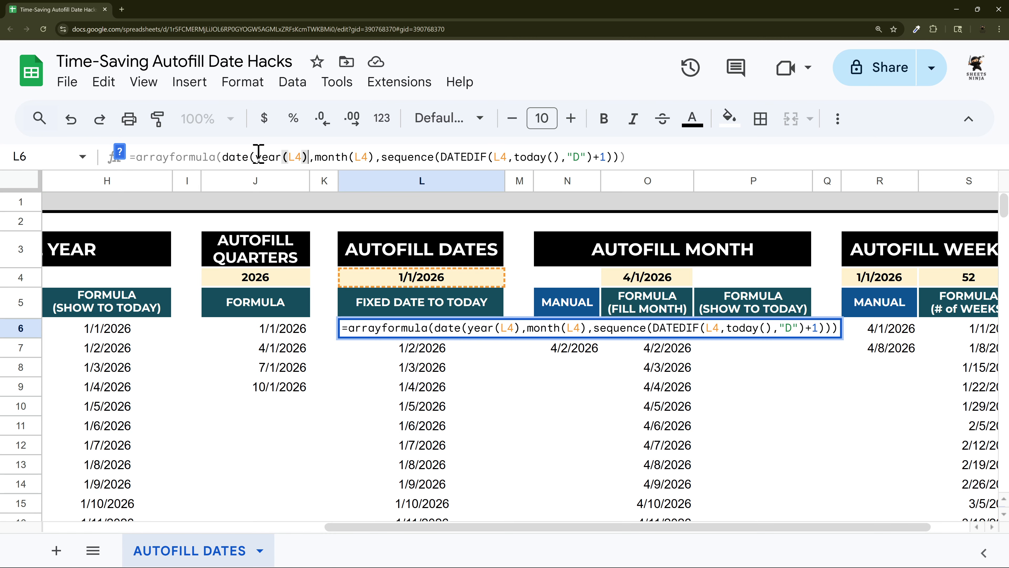
{"action": "left_click_drag", "start_coordinate": [221, 157], "coordinate": [138, 158]}
{"action": "left_click", "coordinate": [120, 150]}
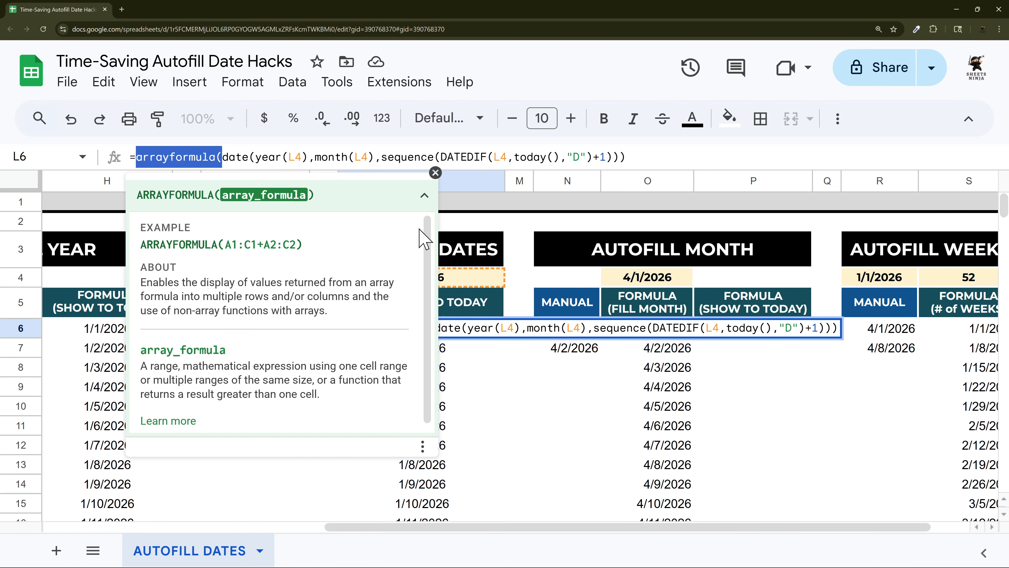
{"action": "left_click", "coordinate": [435, 173]}
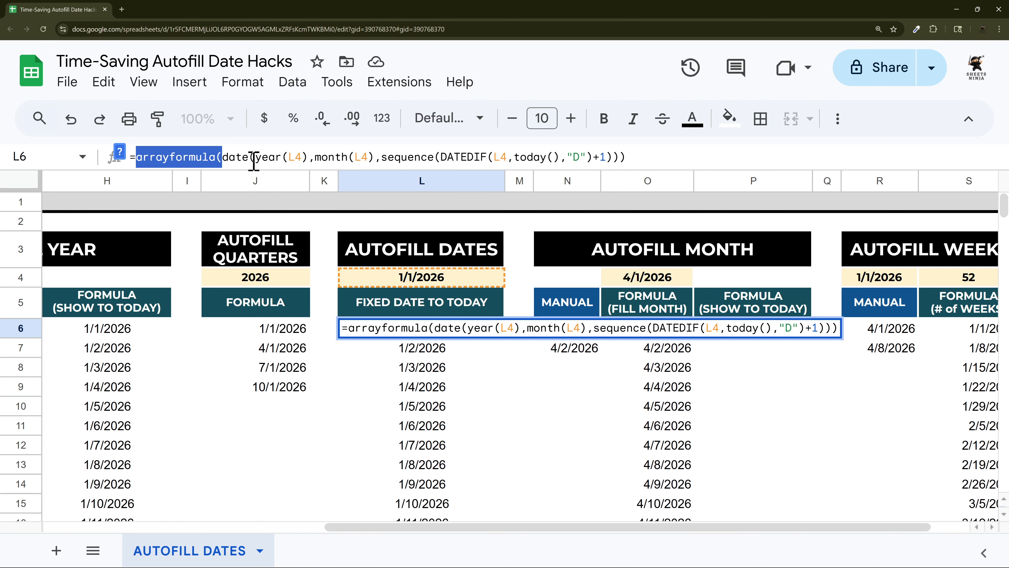
Step: Examine the DATE function in the L6 formula with its year(L4) and month(L4) arguments, and compare them with the year cell in G4
{"action": "left_click_drag", "start_coordinate": [224, 157], "coordinate": [249, 158]}
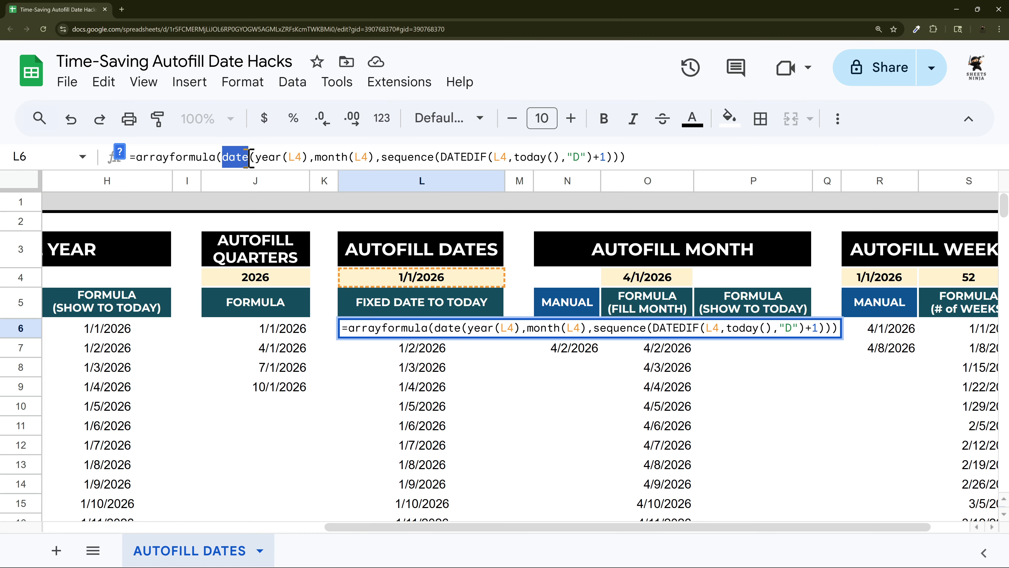
{"action": "left_click", "coordinate": [256, 156]}
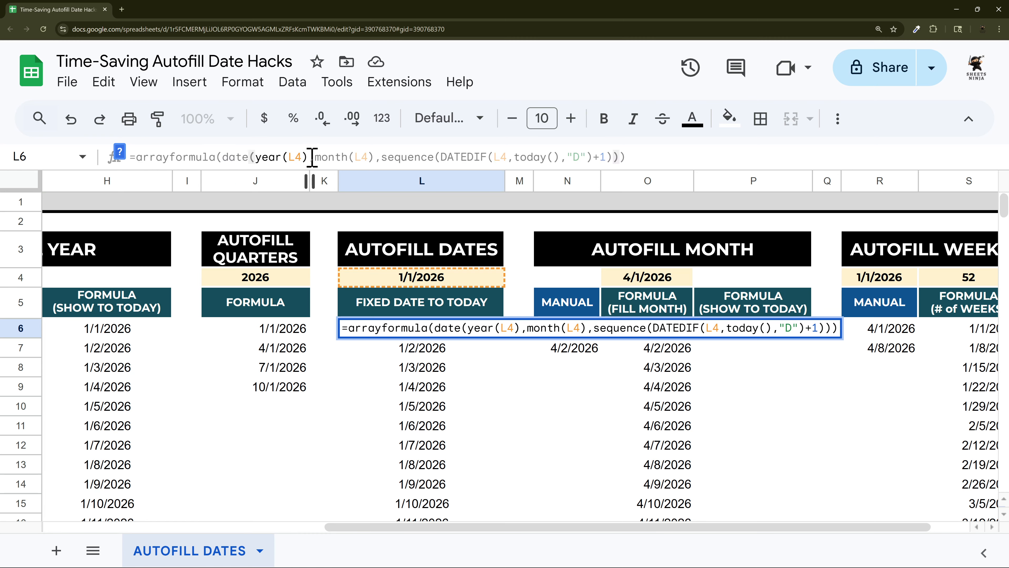
{"action": "left_click_drag", "start_coordinate": [308, 157], "coordinate": [256, 156]}
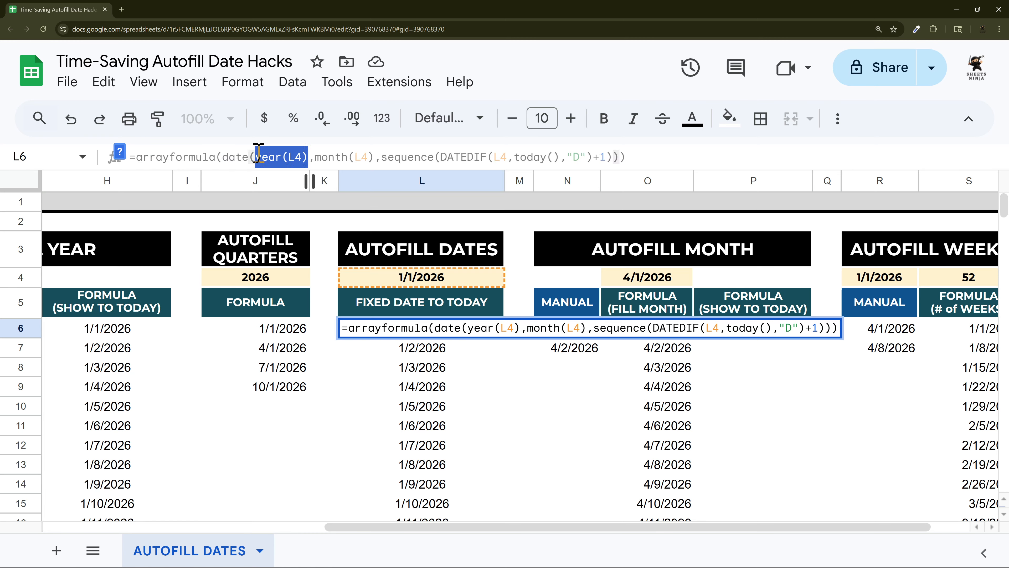
{"action": "left_click", "coordinate": [120, 151]}
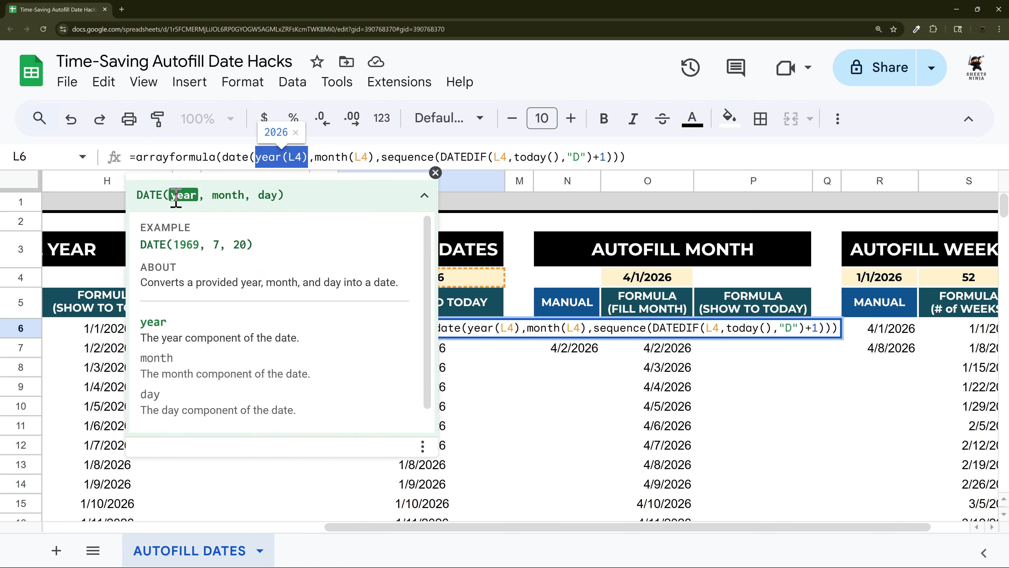
{"action": "left_click_drag", "start_coordinate": [314, 156], "coordinate": [374, 157]}
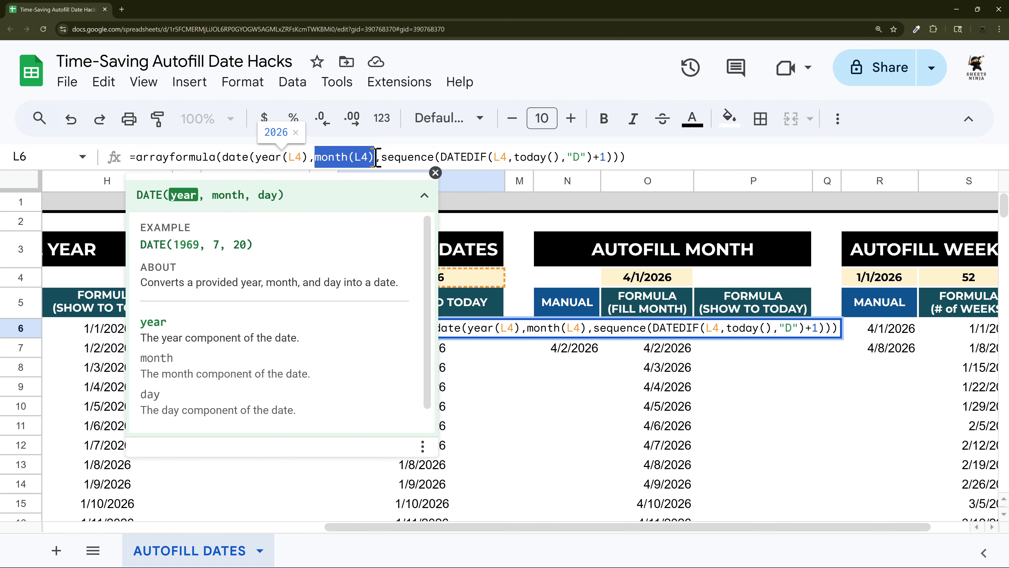
{"action": "left_click", "coordinate": [435, 172]}
{"action": "left_click_drag", "start_coordinate": [417, 526], "coordinate": [234, 528]}
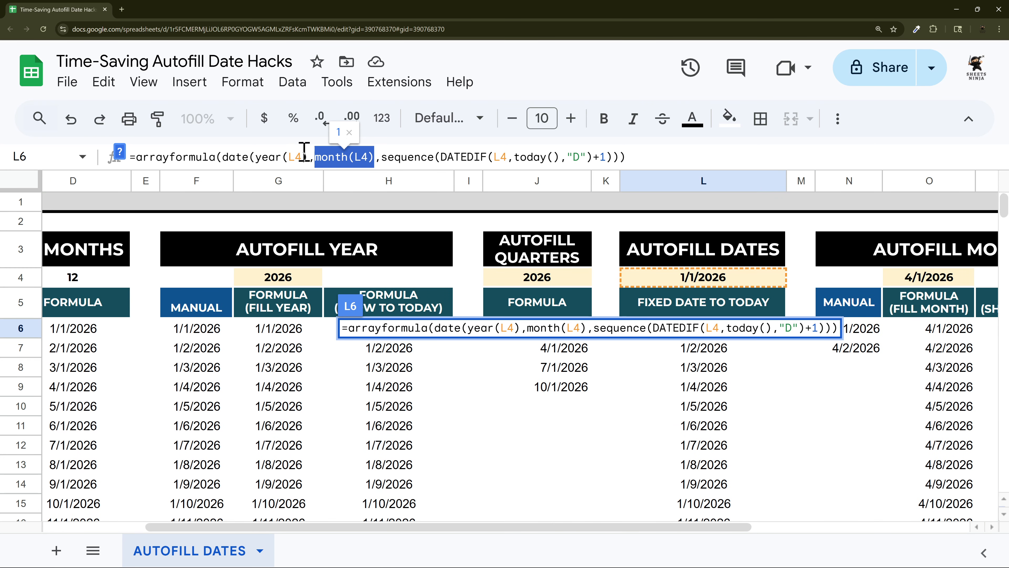
{"action": "left_click_drag", "start_coordinate": [308, 157], "coordinate": [256, 158]}
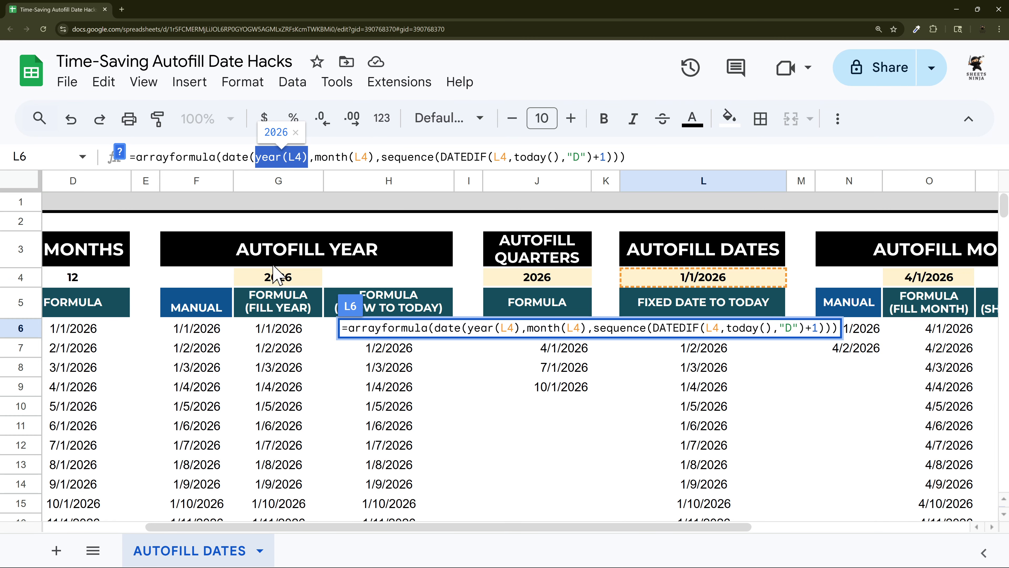
{"action": "left_click_drag", "start_coordinate": [491, 528], "coordinate": [637, 527]}
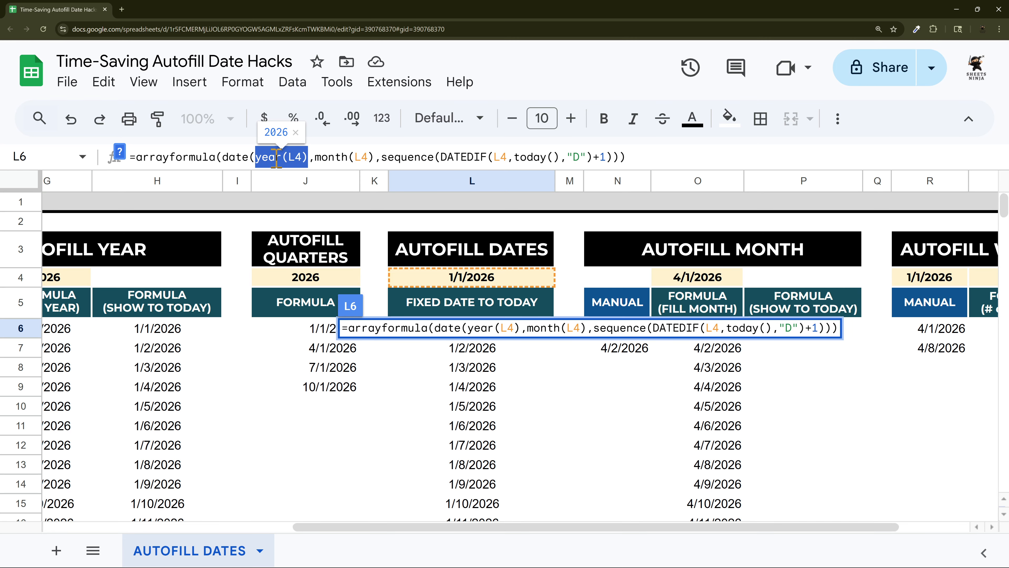
{"action": "scroll", "coordinate": [413, 503], "scroll_direction": "right", "scroll_amount": 2}
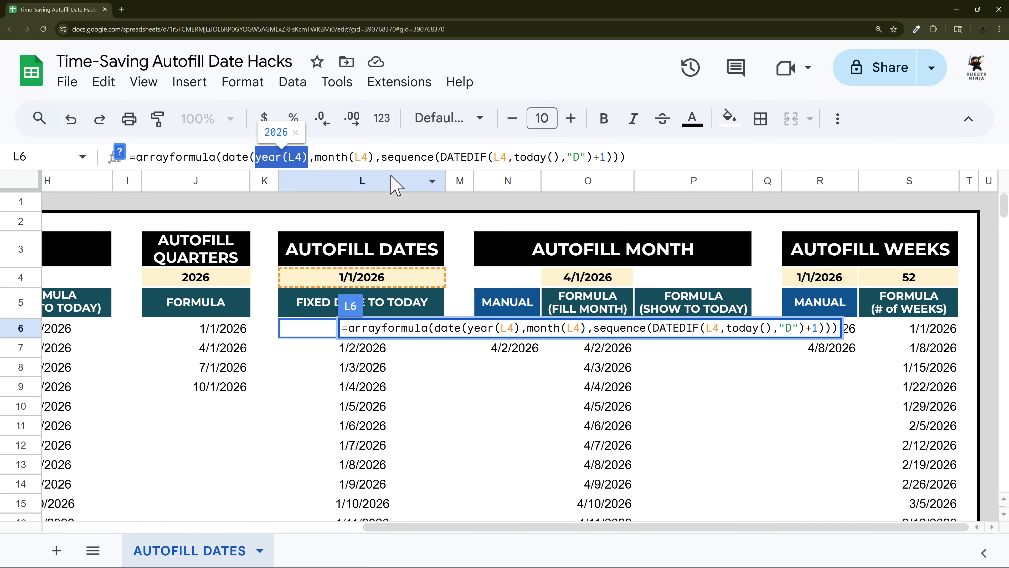
Step: Examine the sequence part of the L6 formula, including the DATEDIF arguments, their function help and the +1, leaving the formula unedited
{"action": "left_click_drag", "start_coordinate": [382, 157], "coordinate": [617, 157]}
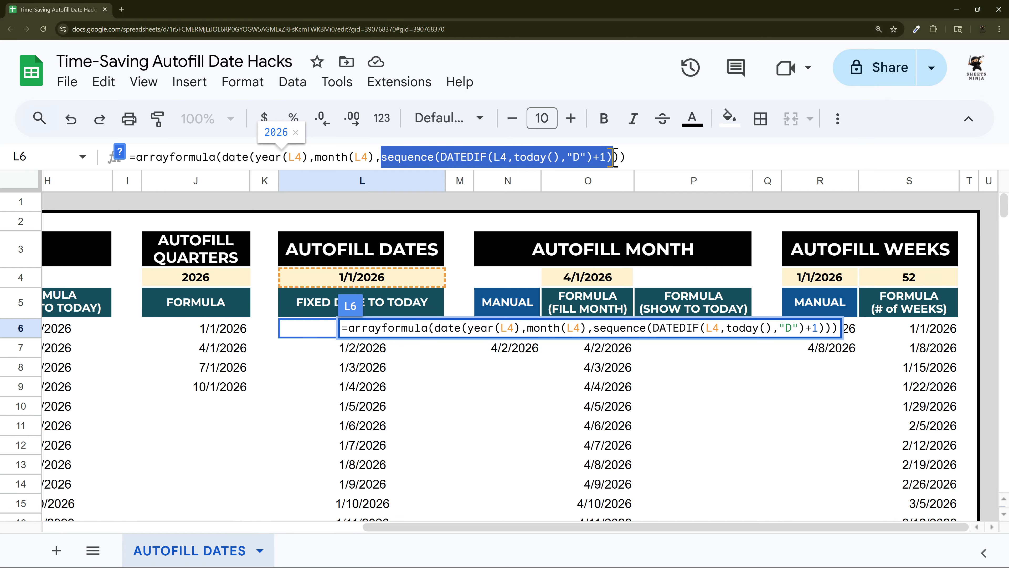
{"action": "left_click", "coordinate": [443, 157]}
{"action": "left_click_drag", "start_coordinate": [443, 156], "coordinate": [592, 158]}
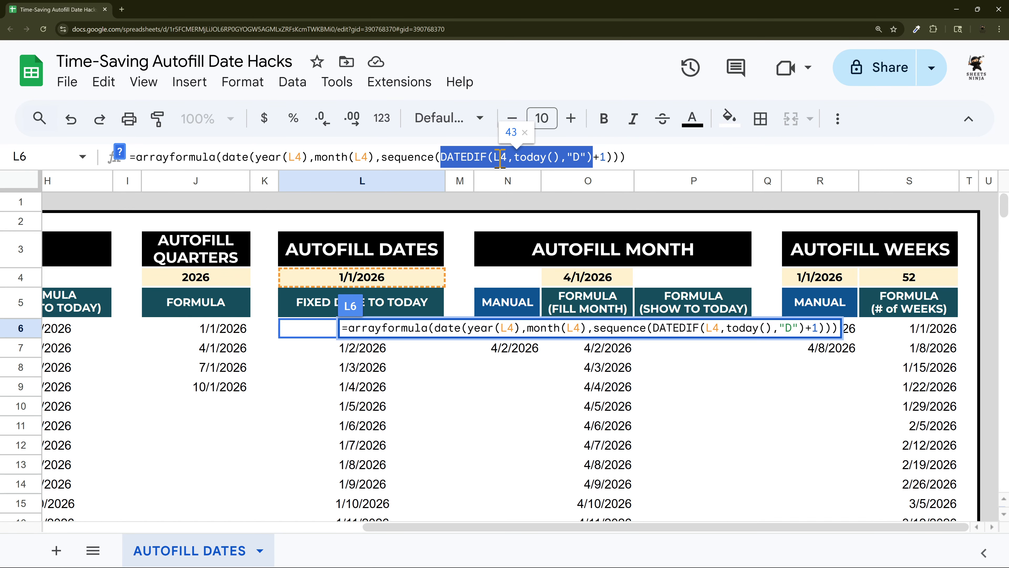
{"action": "left_click", "coordinate": [534, 157]}
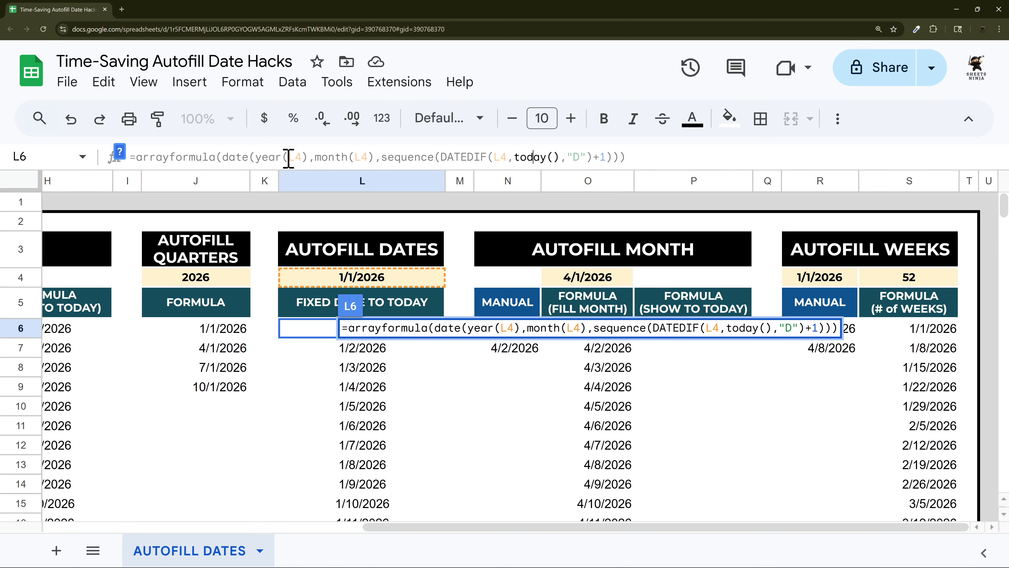
{"action": "left_click", "coordinate": [119, 152]}
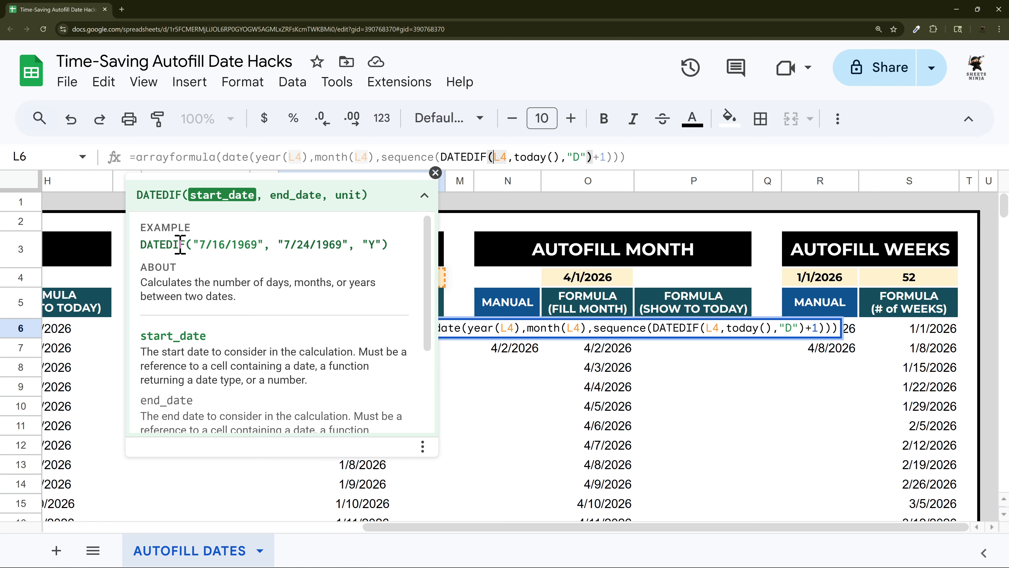
{"action": "left_click_drag", "start_coordinate": [195, 244], "coordinate": [342, 243]}
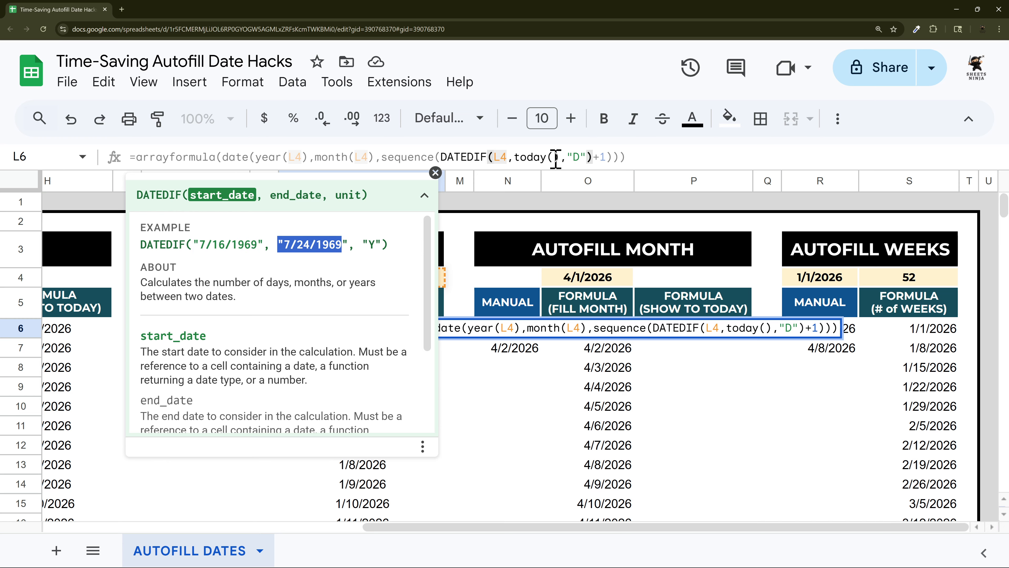
{"action": "left_click", "coordinate": [435, 172]}
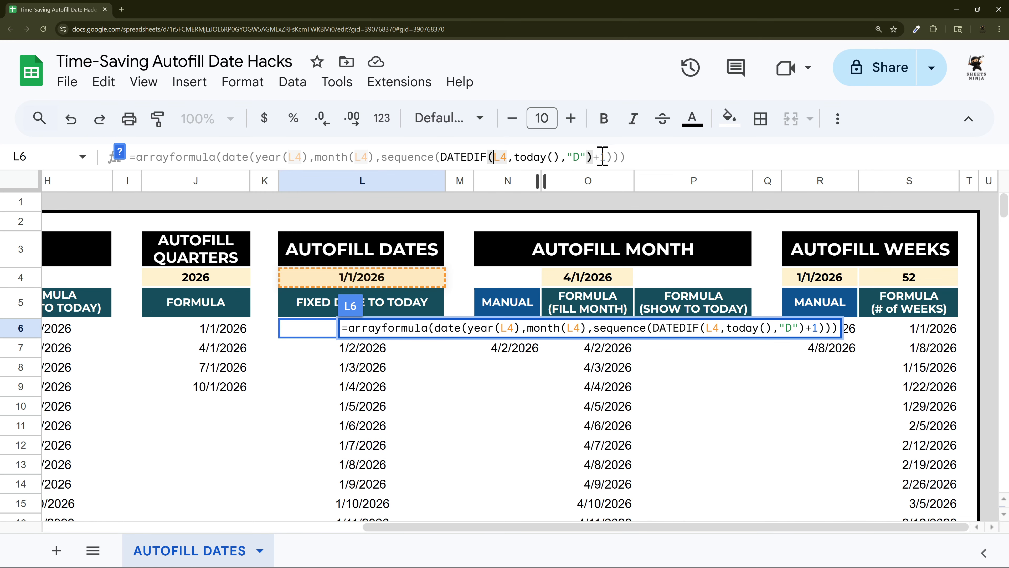
{"action": "left_click_drag", "start_coordinate": [607, 157], "coordinate": [593, 156]}
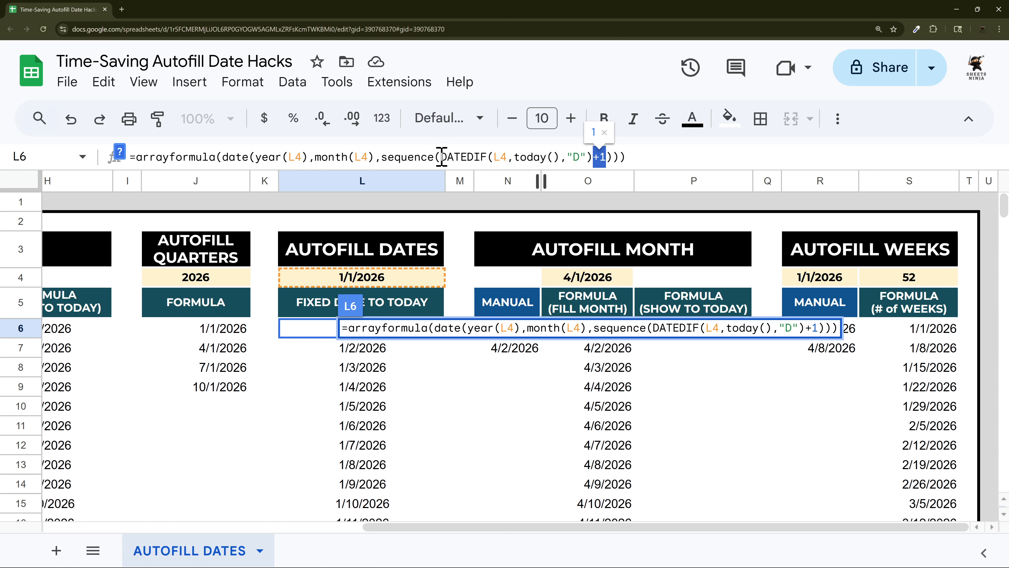
{"action": "left_click_drag", "start_coordinate": [442, 157], "coordinate": [594, 159]}
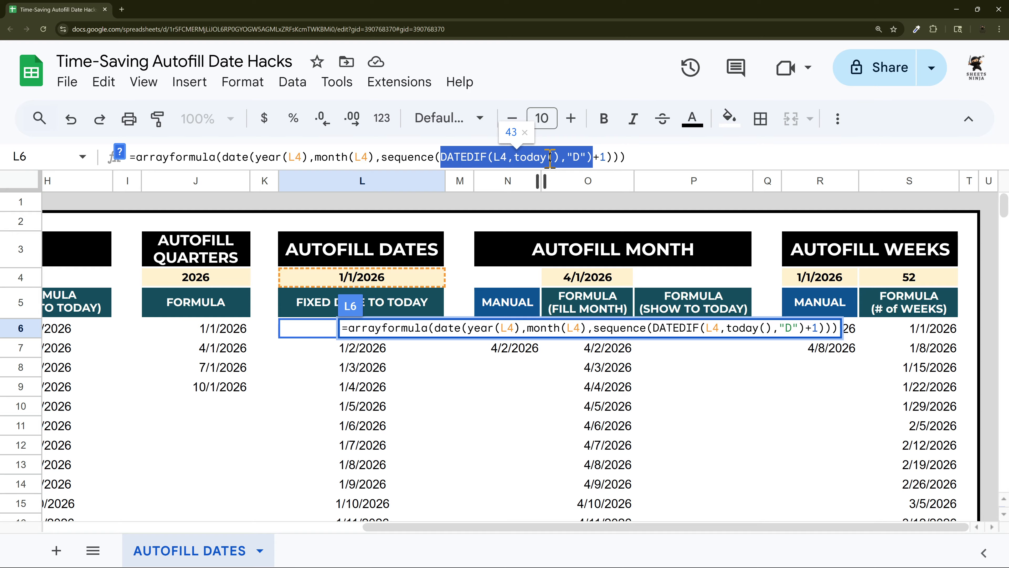
{"action": "key", "text": "Escape"}
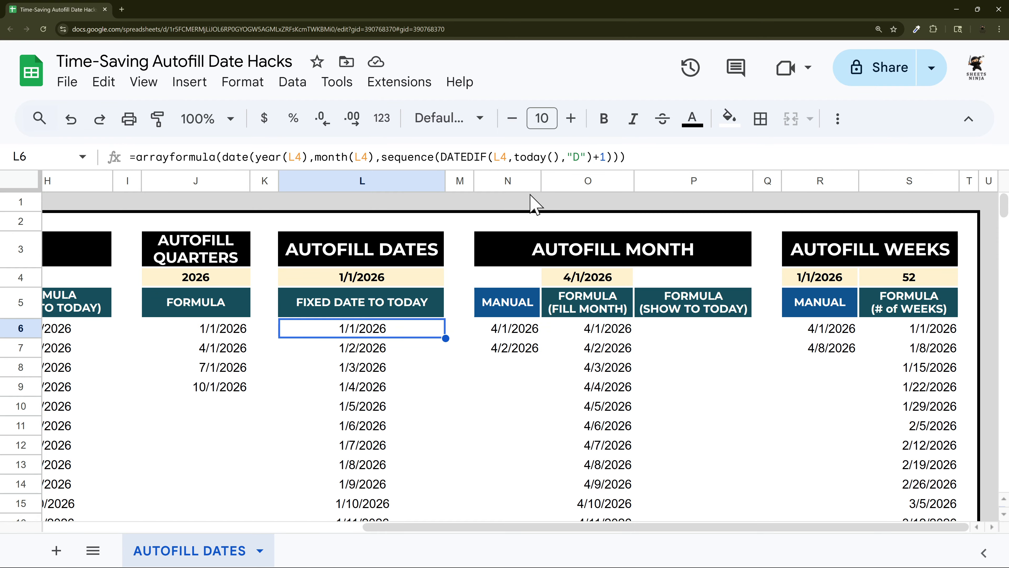
Step: Compare the DATEDIF and +1 parts of the L6 formula, and check the last date it fills in column L
{"action": "left_click_drag", "start_coordinate": [607, 157], "coordinate": [593, 156]}
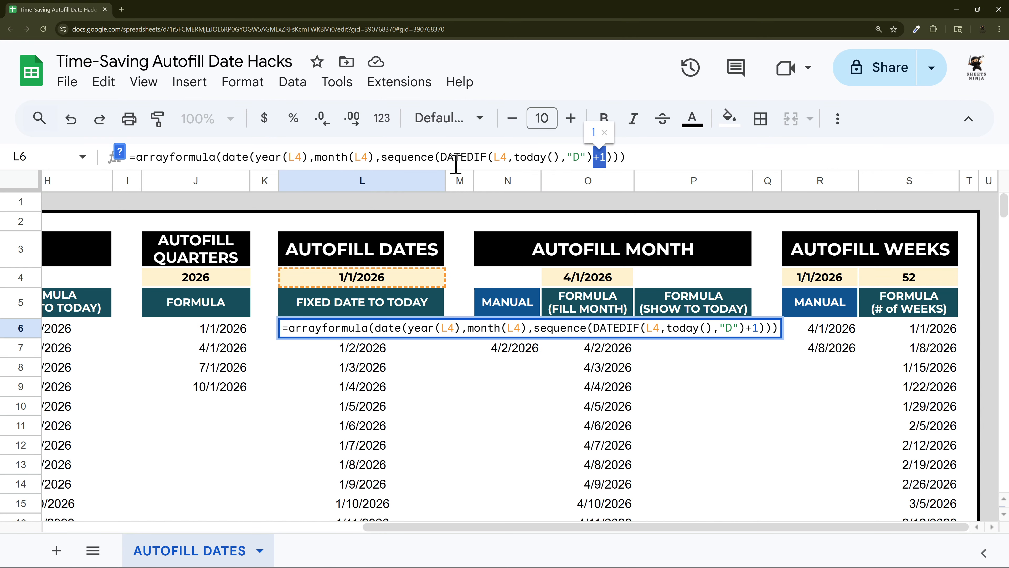
{"action": "left_click_drag", "start_coordinate": [440, 157], "coordinate": [593, 157]}
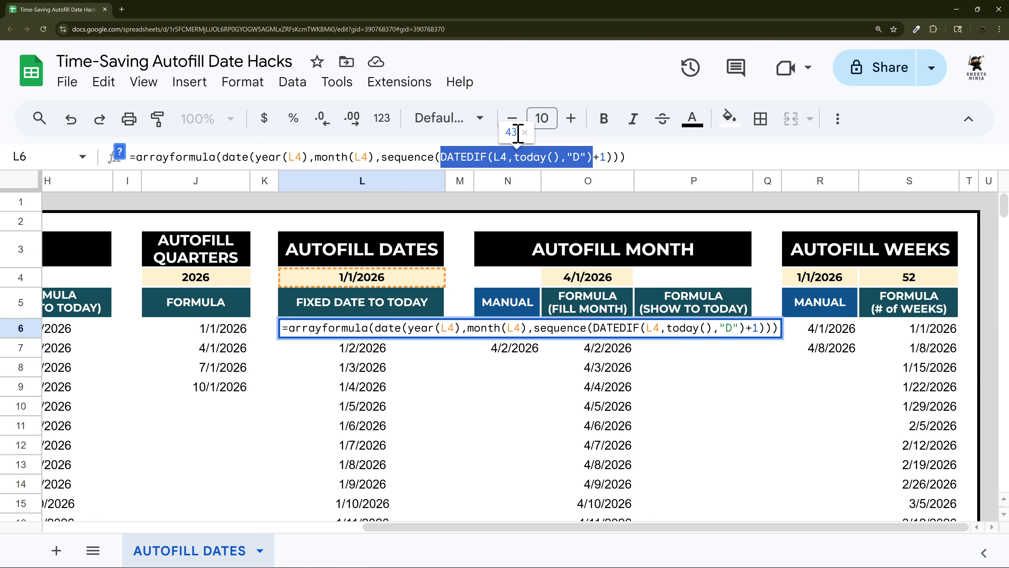
{"action": "left_click_drag", "start_coordinate": [593, 156], "coordinate": [607, 156]}
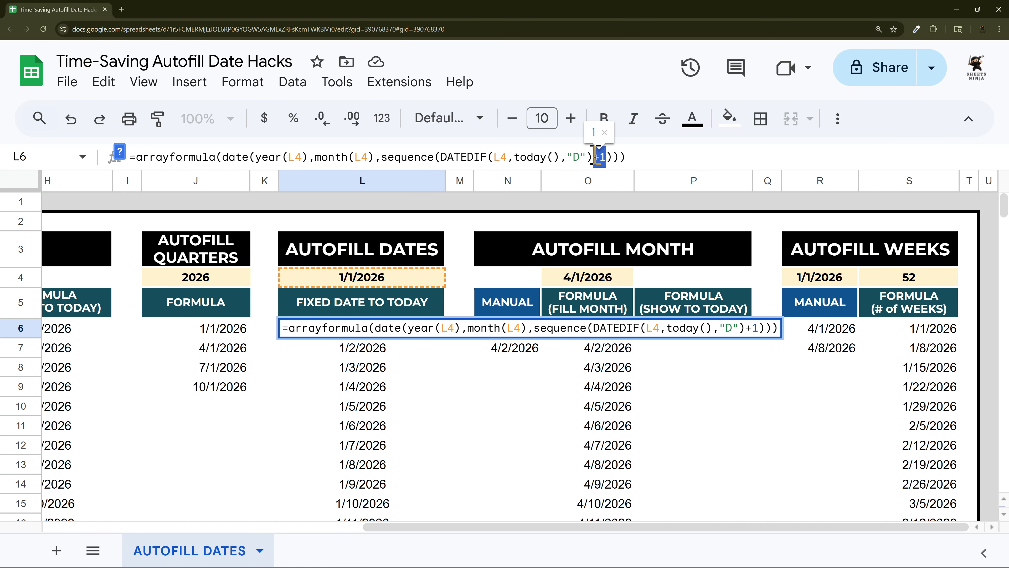
{"action": "key", "text": "Return"}
{"action": "scroll", "coordinate": [388, 329], "scroll_direction": "down", "scroll_amount": 10}
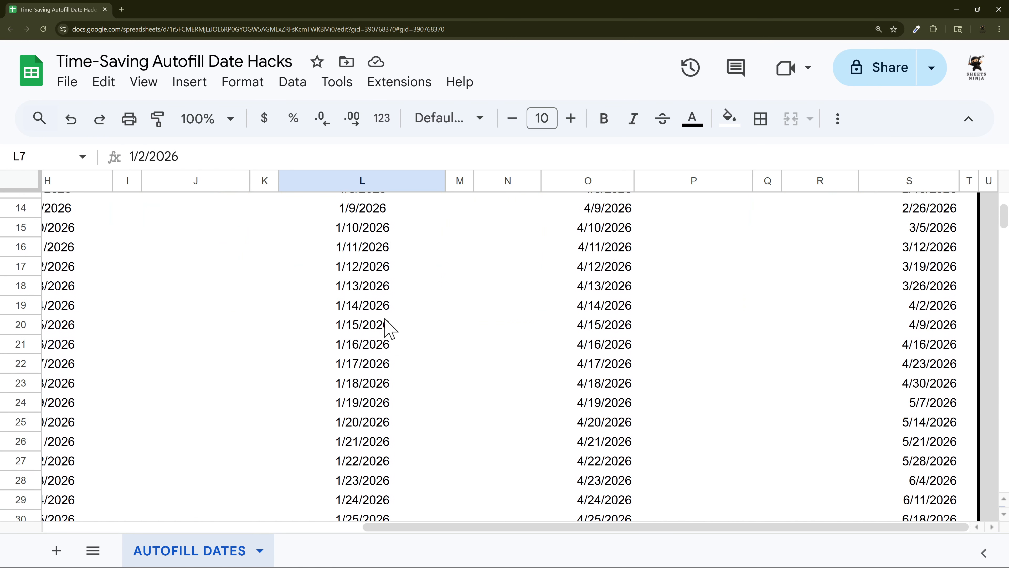
{"action": "scroll", "coordinate": [396, 318], "scroll_direction": "down", "scroll_amount": 4}
{"action": "left_click", "coordinate": [360, 341]}
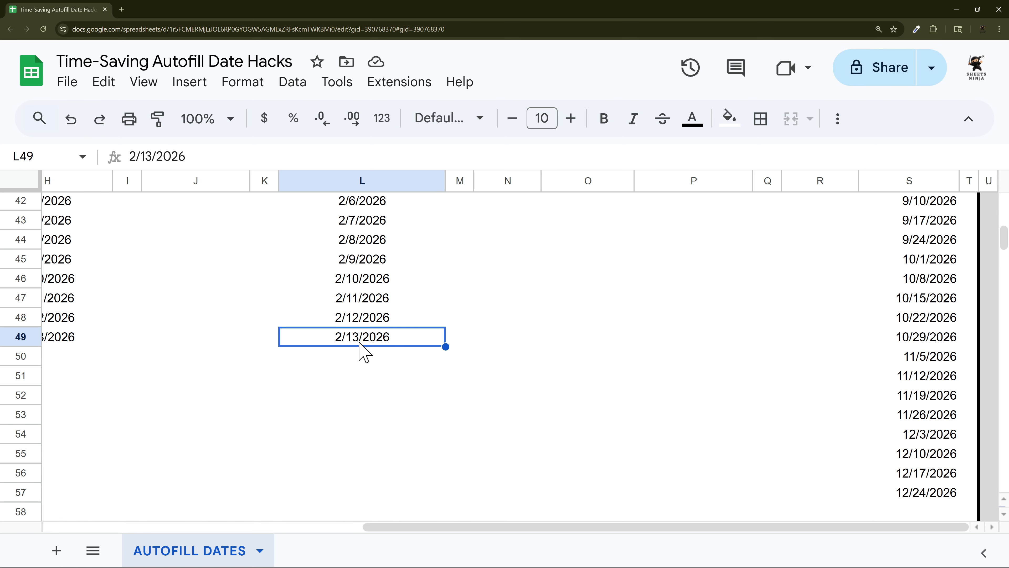
{"action": "scroll", "coordinate": [400, 342], "scroll_direction": "up", "scroll_amount": 15}
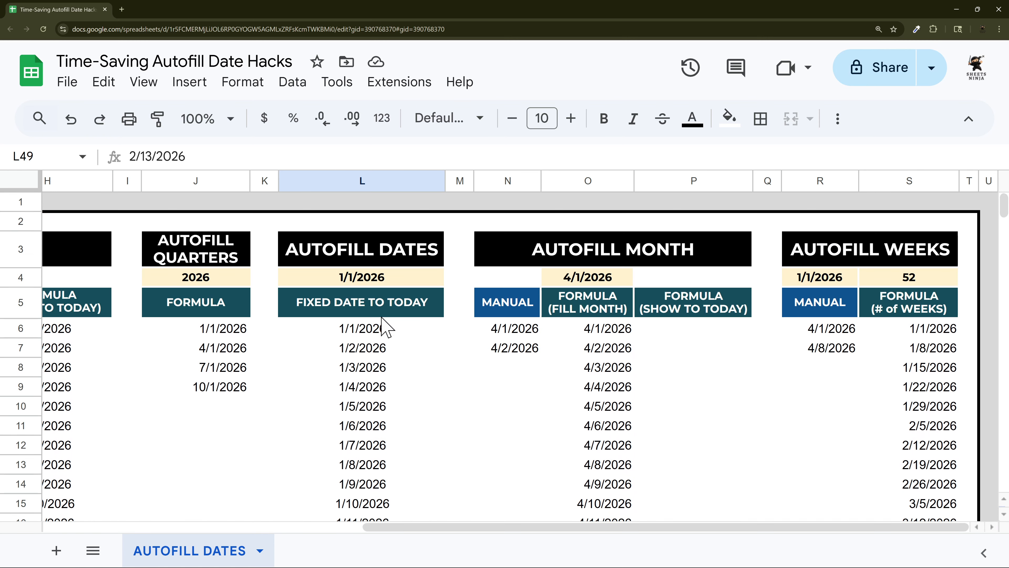
Step: Remove the +1 after DATEDIF from the L6 formula and check the last date filled in column L
{"action": "left_click", "coordinate": [382, 328]}
{"action": "left_click", "coordinate": [608, 157]}
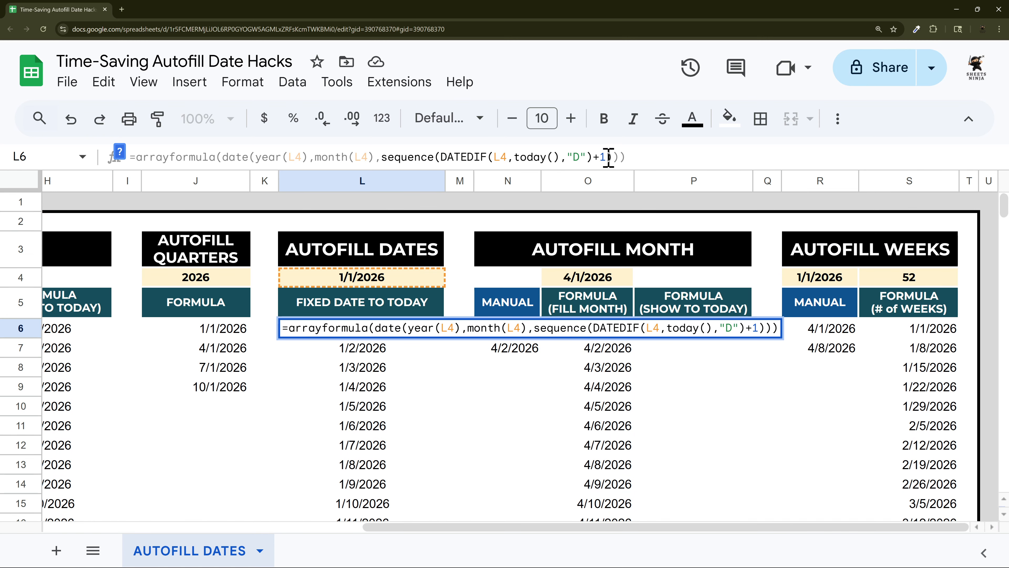
{"action": "key", "text": "Return"}
{"action": "scroll", "coordinate": [453, 334], "scroll_direction": "down", "scroll_amount": 9}
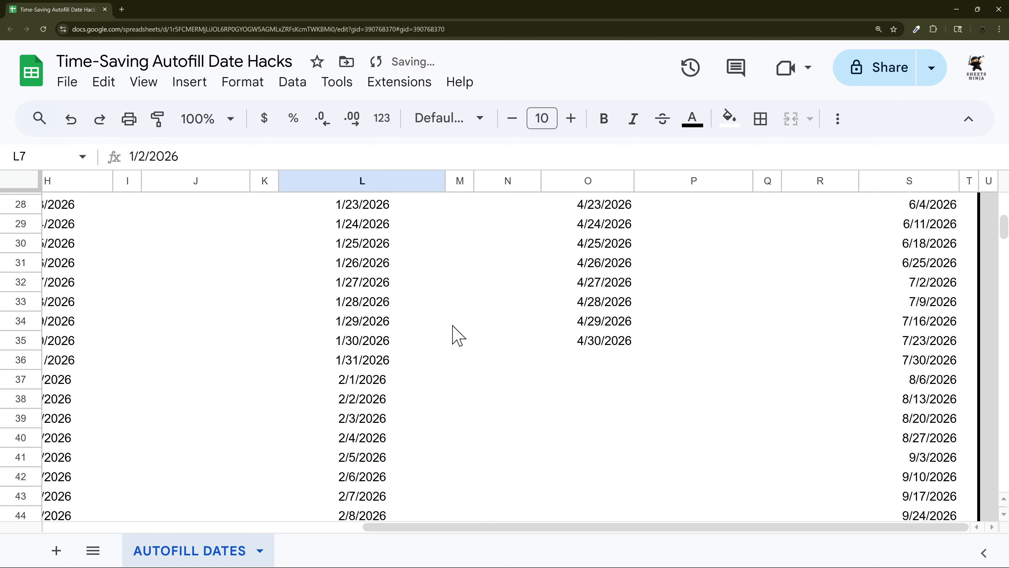
{"action": "scroll", "coordinate": [457, 335], "scroll_direction": "down", "scroll_amount": 5}
{"action": "left_click", "coordinate": [356, 321]}
{"action": "scroll", "coordinate": [378, 306], "scroll_direction": "up", "scroll_amount": 14}
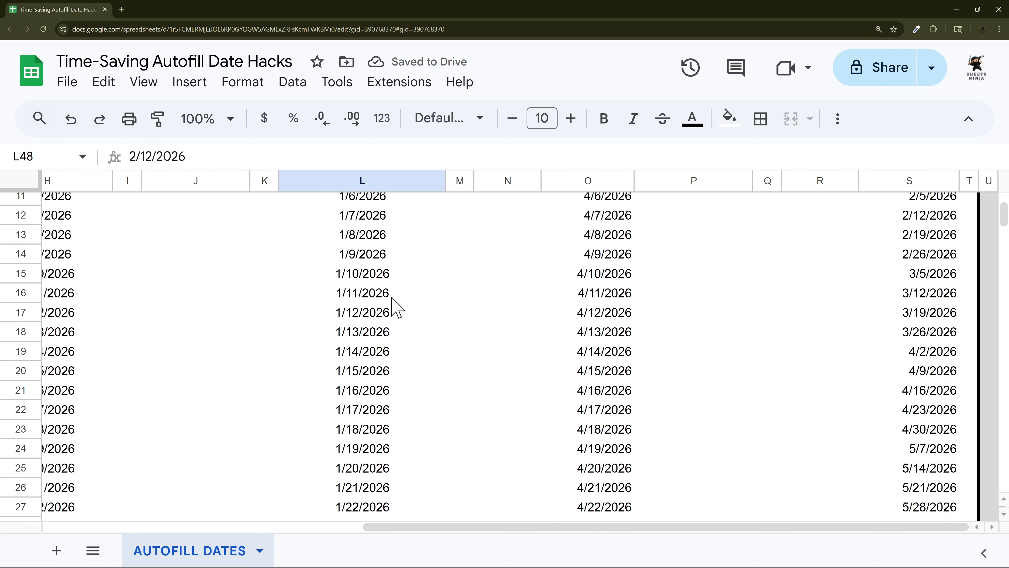
Step: Add +2 after the DATEDIF part of the L6 formula and check where the date list ends
{"action": "left_click", "coordinate": [380, 328]}
{"action": "left_click", "coordinate": [596, 157]}
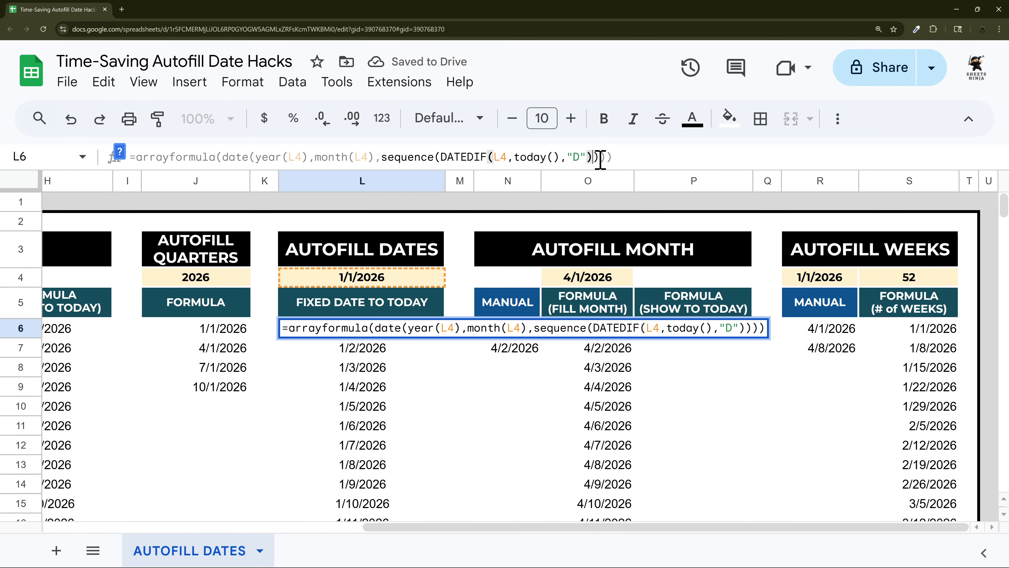
{"action": "type", "text": "+1"}
{"action": "key", "text": "Return"}
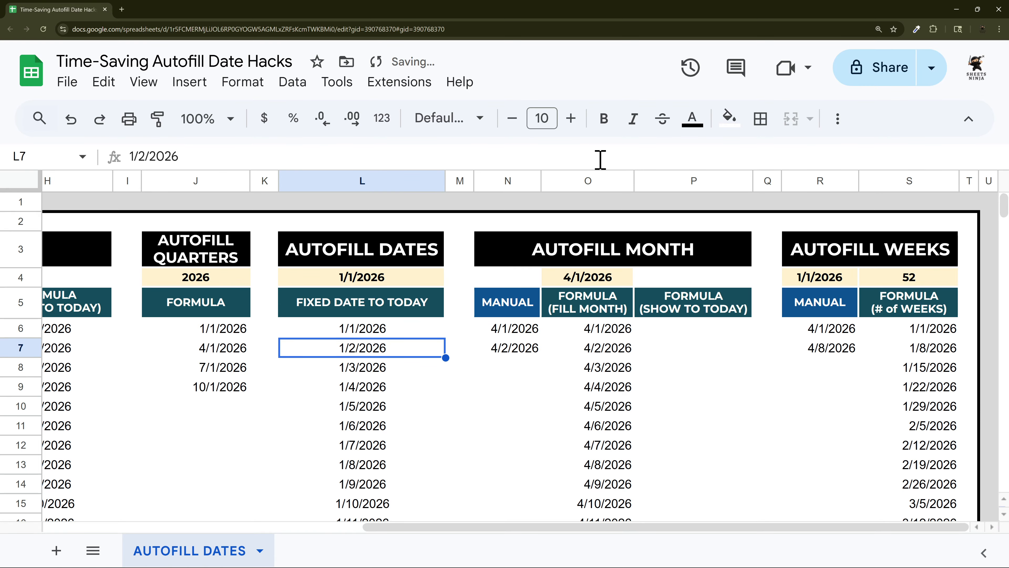
{"action": "scroll", "coordinate": [395, 361], "scroll_direction": "down", "scroll_amount": 20}
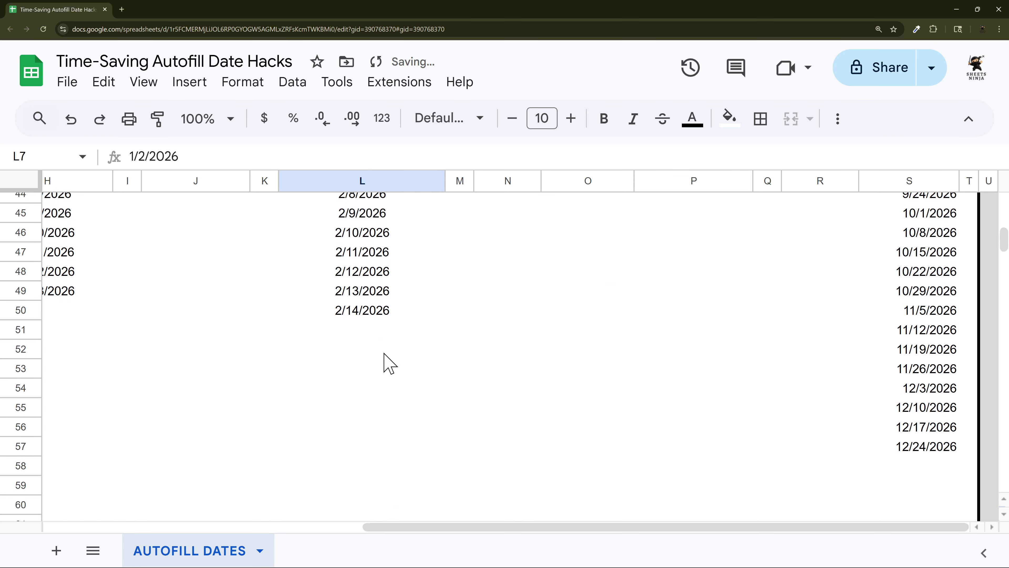
{"action": "scroll", "coordinate": [387, 358], "scroll_direction": "up", "scroll_amount": 20}
{"action": "left_click", "coordinate": [388, 331]}
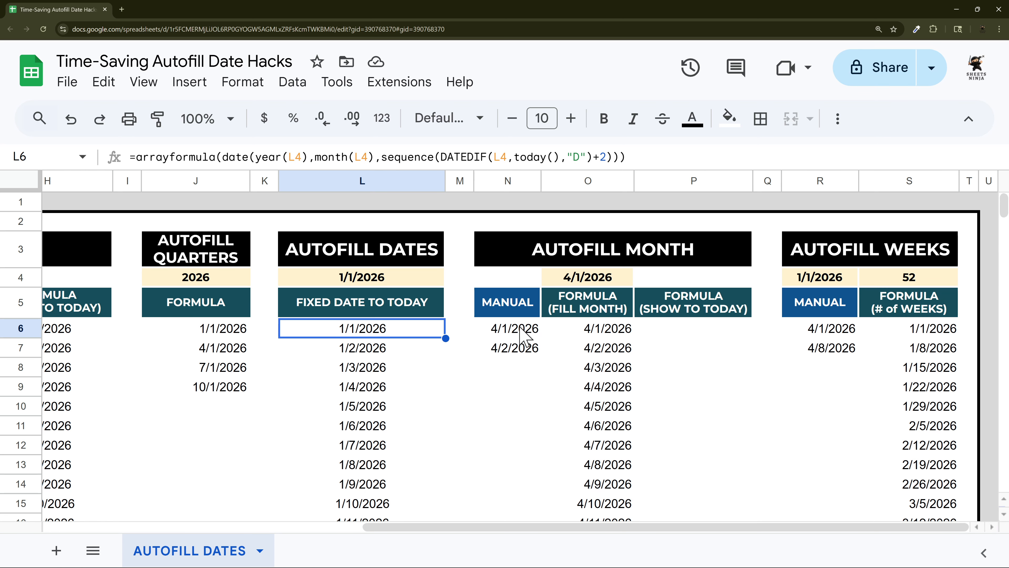
Step: Compare the manual Autofill Month start dates in N6:N7 with the manual year dates in column F, and view N6 in the date picker
{"action": "mouse_move", "coordinate": [524, 336]}
{"action": "left_mouse_down"}
{"action": "mouse_move", "coordinate": [518, 372]}
{"action": "mouse_move", "coordinate": [524, 350]}
{"action": "left_mouse_up"}
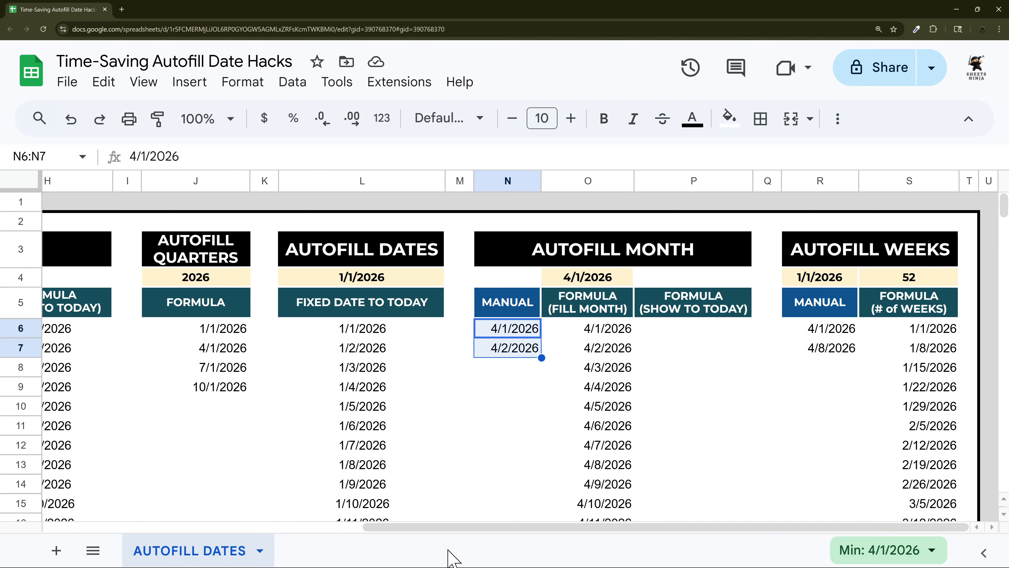
{"action": "left_click_drag", "start_coordinate": [421, 526], "coordinate": [68, 524]}
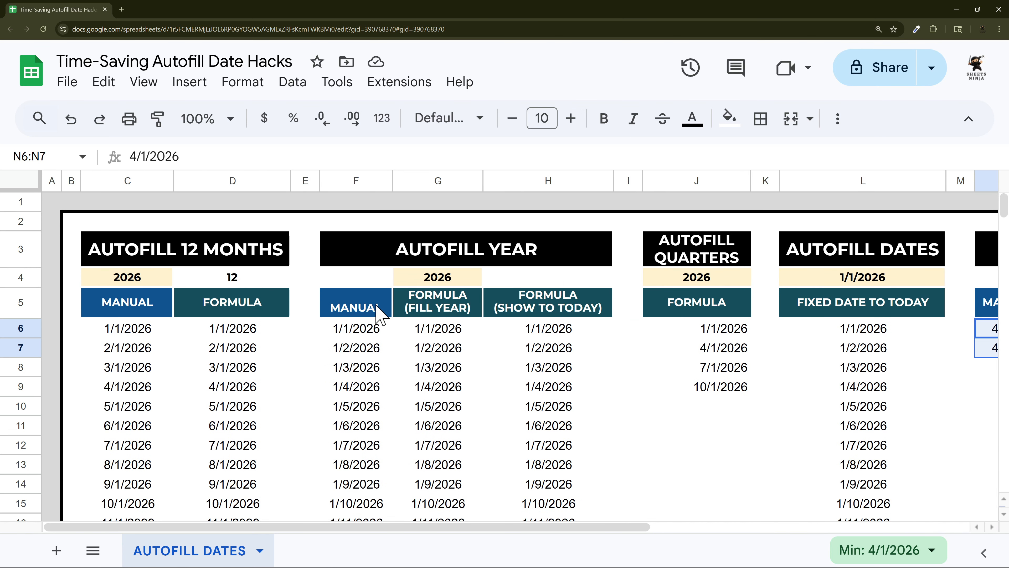
{"action": "left_click_drag", "start_coordinate": [368, 332], "coordinate": [374, 465]}
{"action": "left_click_drag", "start_coordinate": [397, 531], "coordinate": [789, 547]}
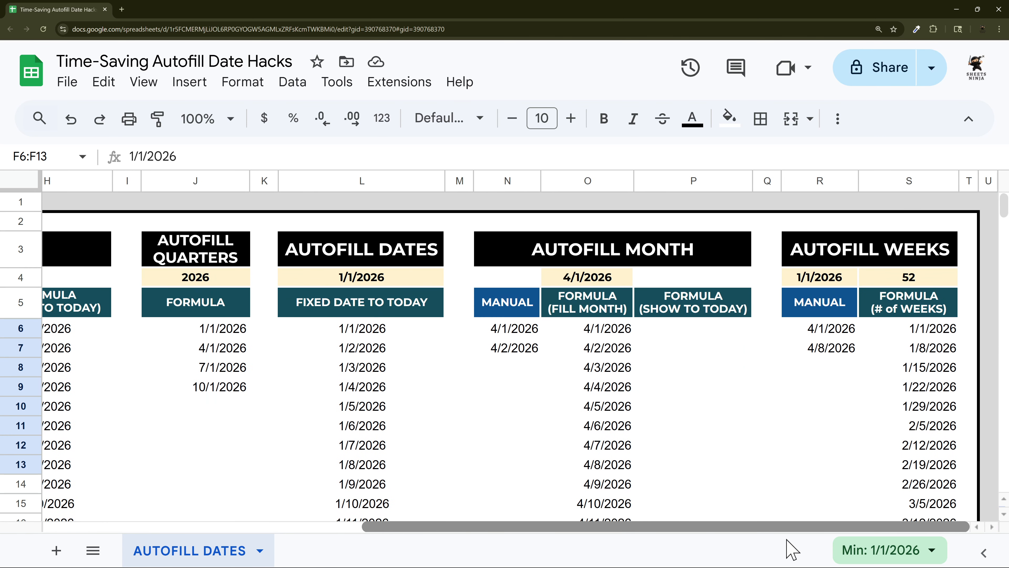
{"action": "left_click_drag", "start_coordinate": [522, 338], "coordinate": [526, 370]}
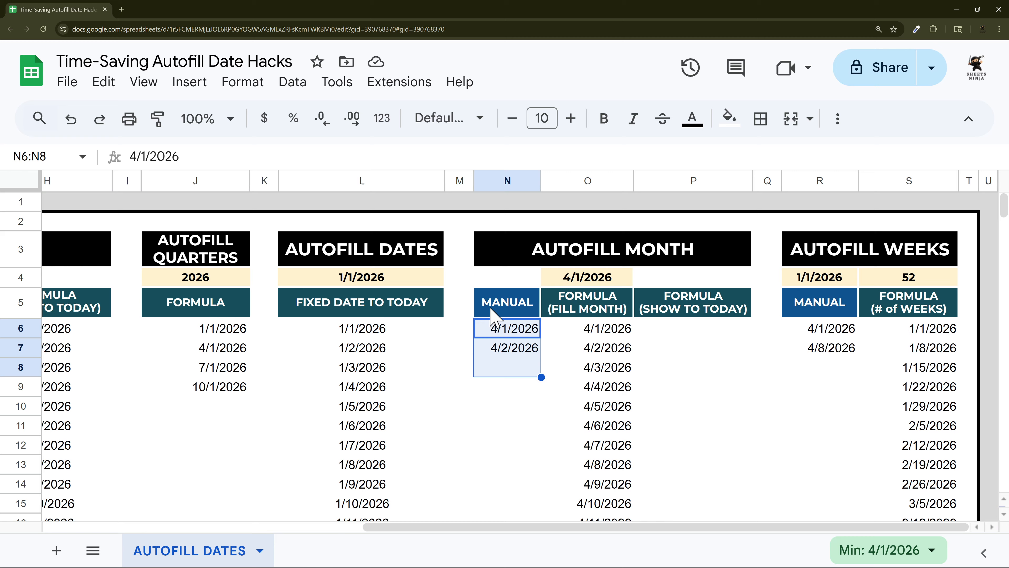
{"action": "double_click", "coordinate": [516, 330]}
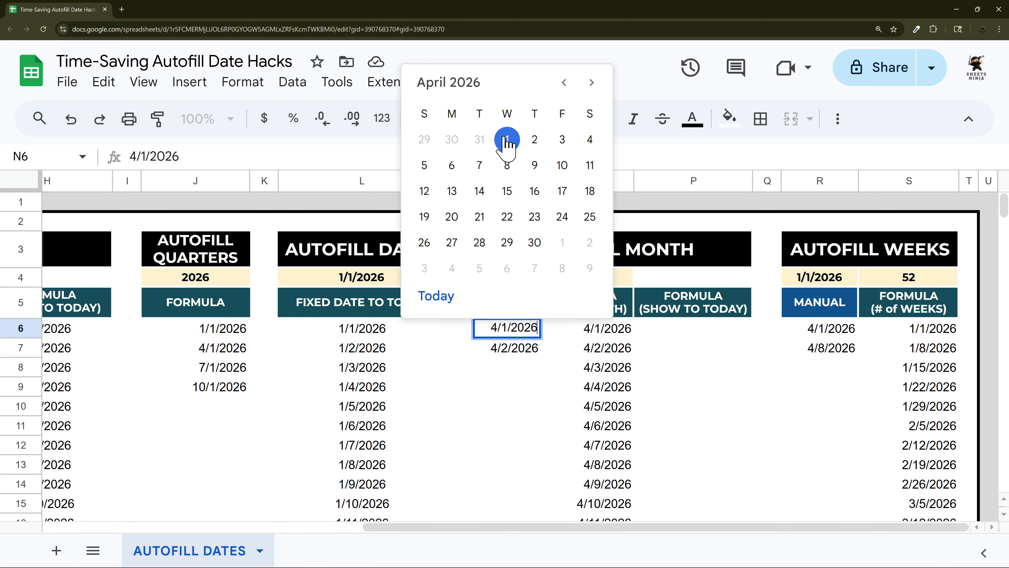
{"action": "left_click", "coordinate": [527, 355]}
Step: Autofill the manual Autofill Month dates from N6 down to N36, continuing the daily sequence through 5/1/2026
{"action": "left_click_drag", "start_coordinate": [520, 330], "coordinate": [530, 449]}
{"action": "scroll", "coordinate": [536, 406], "scroll_direction": "down", "scroll_amount": 5}
{"action": "scroll", "coordinate": [563, 329], "scroll_direction": "down", "scroll_amount": 3}
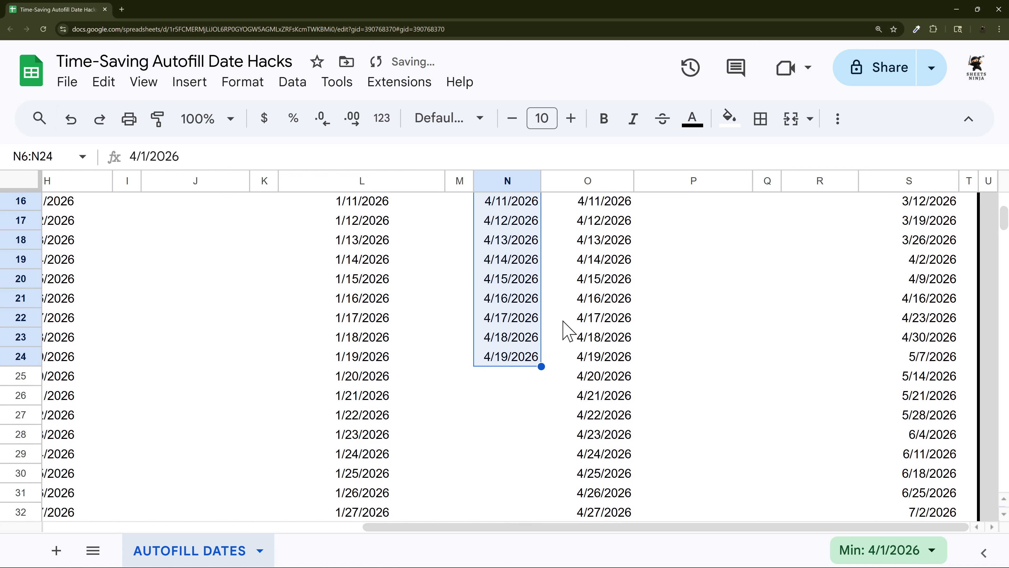
{"action": "left_click_drag", "start_coordinate": [541, 320], "coordinate": [528, 428]}
{"action": "scroll", "coordinate": [556, 358], "scroll_direction": "down", "scroll_amount": 4}
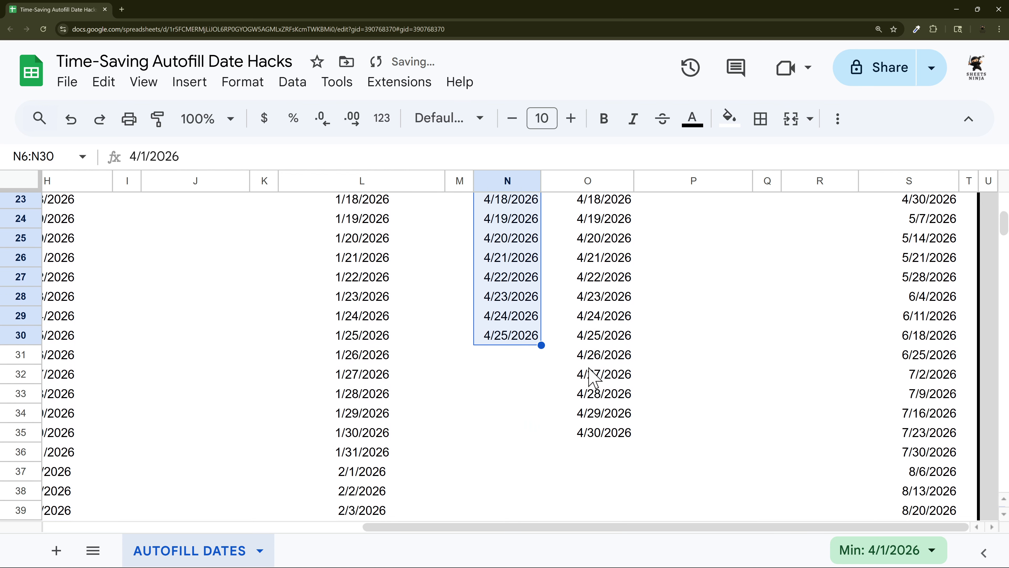
{"action": "left_click_drag", "start_coordinate": [541, 299], "coordinate": [541, 412]}
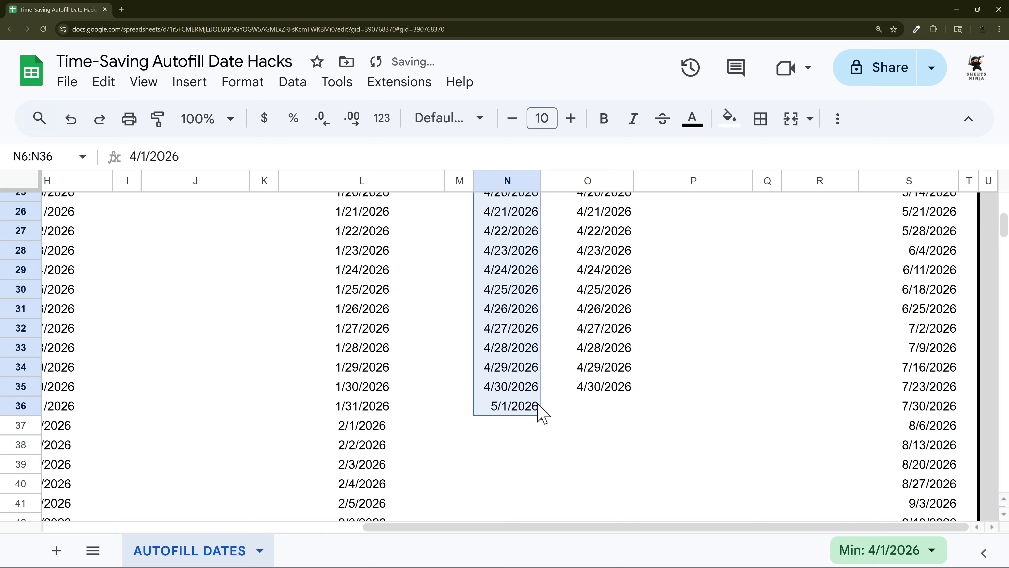
Step: Clear the extra 5/1/2026 date in N36 so the manual month list ends at 4/30/2026
{"action": "left_click", "coordinate": [508, 392]}
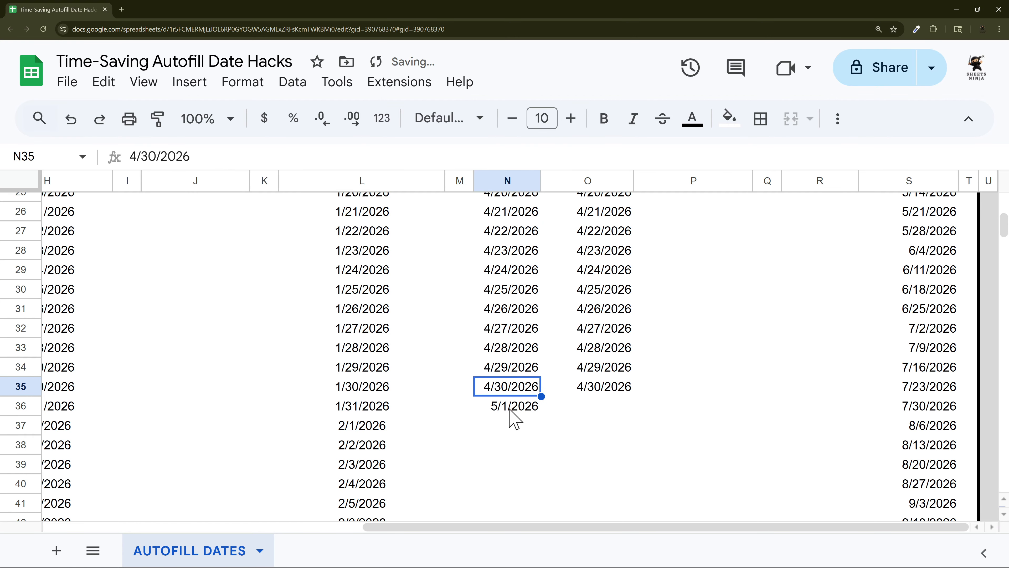
{"action": "left_click", "coordinate": [510, 408]}
{"action": "key", "text": "Delete"}
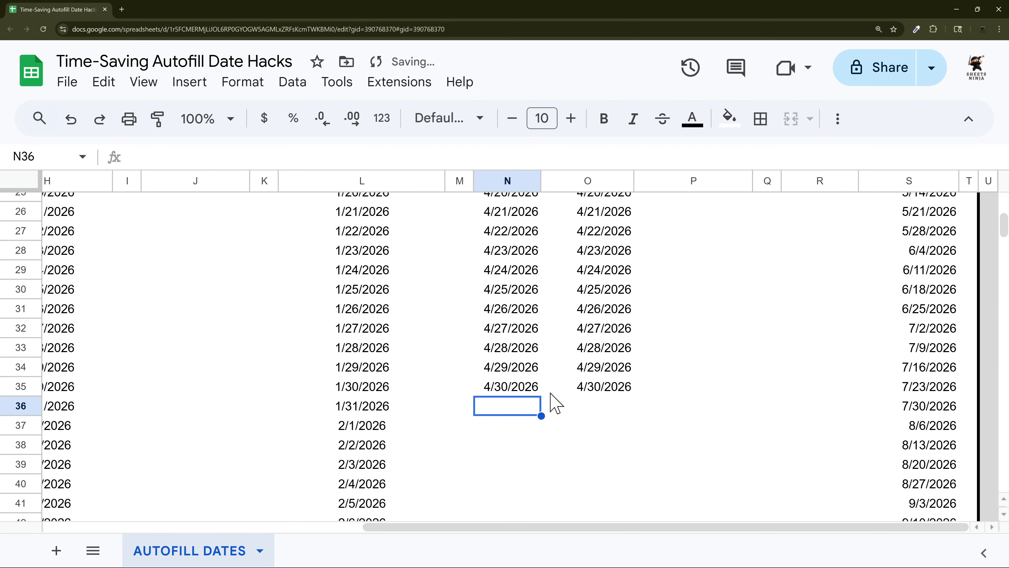
Step: Enlarge the formula bar and compare the fill-month formula in O6 with the DATEDIF part of the L6 formula
{"action": "scroll", "coordinate": [596, 428], "scroll_direction": "up", "scroll_amount": 10}
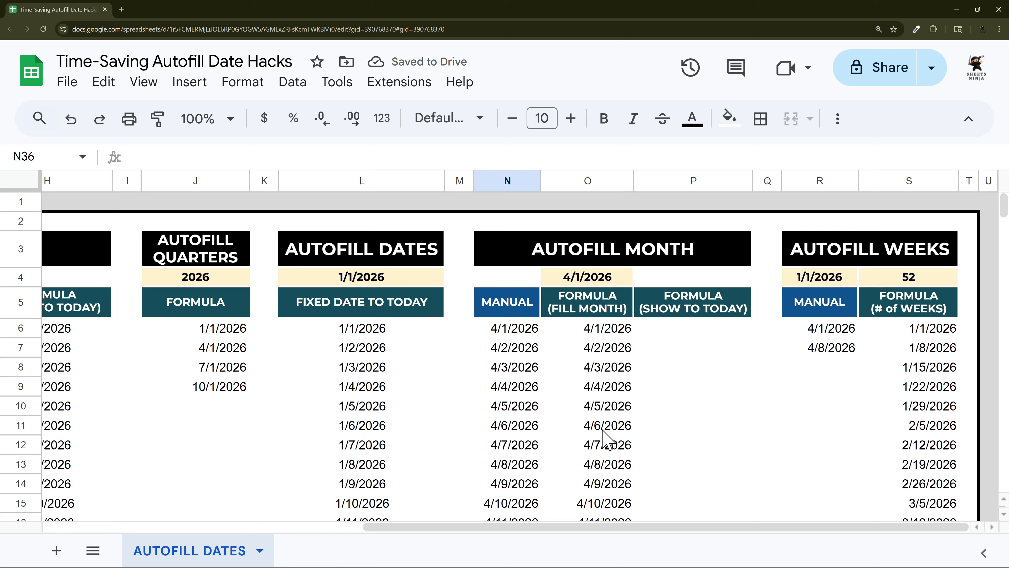
{"action": "left_click", "coordinate": [596, 334]}
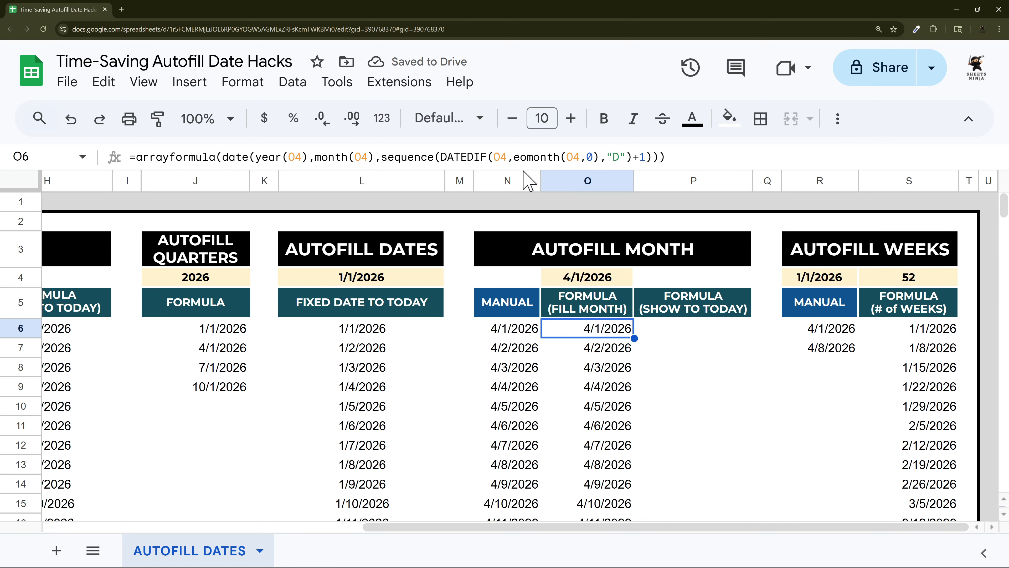
{"action": "left_click_drag", "start_coordinate": [516, 168], "coordinate": [515, 188]}
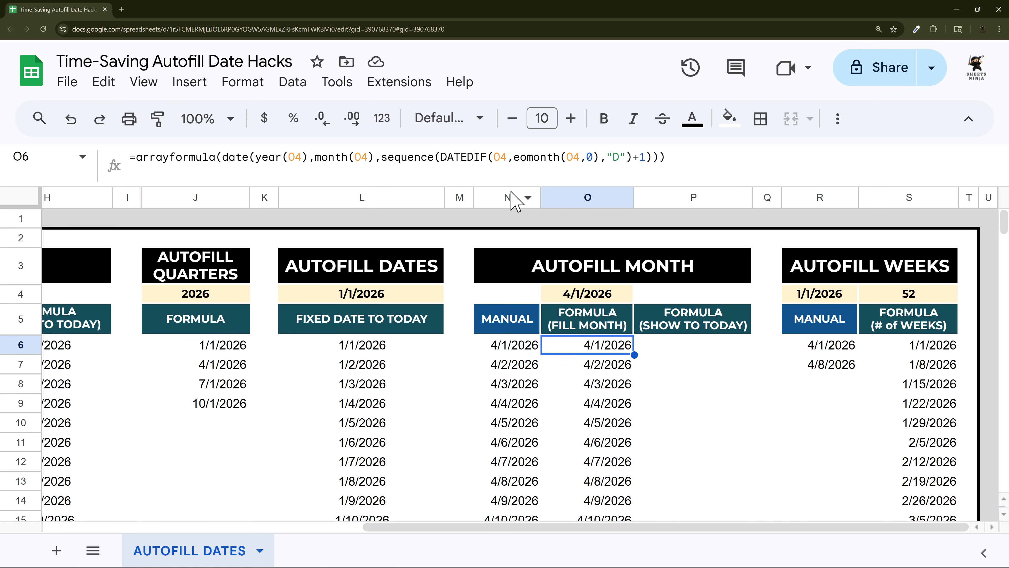
{"action": "left_click", "coordinate": [345, 354]}
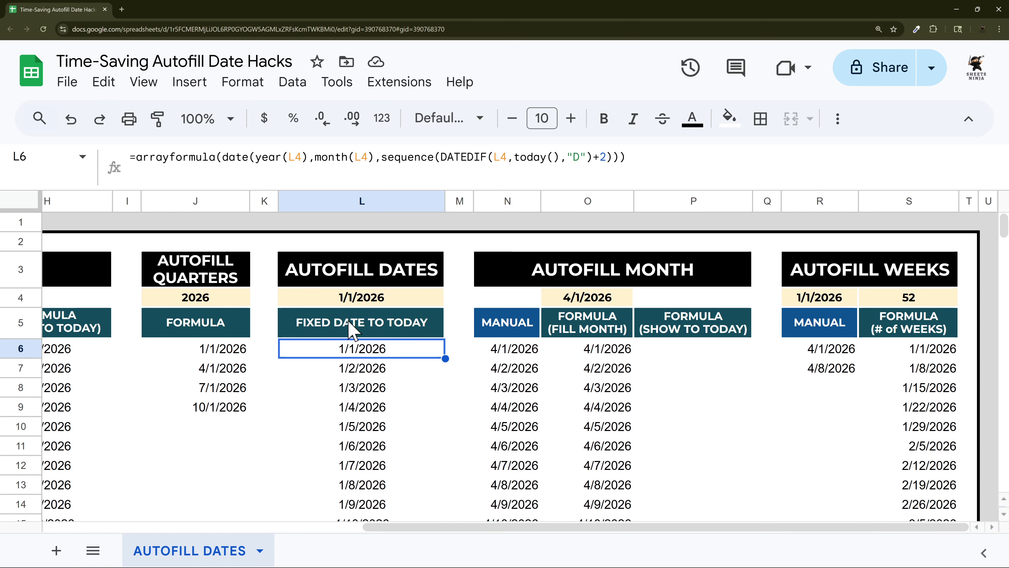
{"action": "left_click_drag", "start_coordinate": [435, 157], "coordinate": [606, 157]}
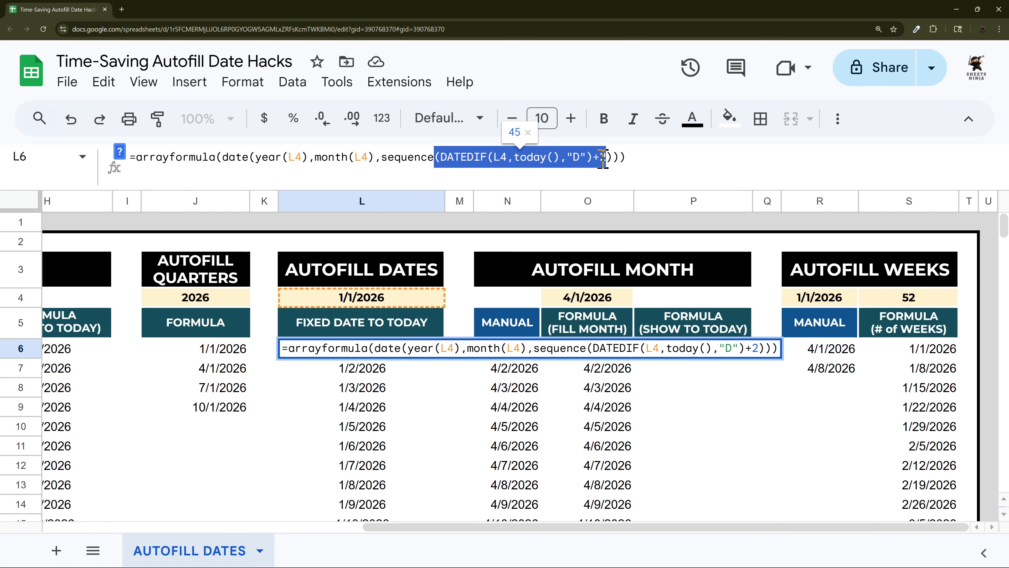
{"action": "key", "text": "Escape"}
{"action": "left_click", "coordinate": [600, 352]}
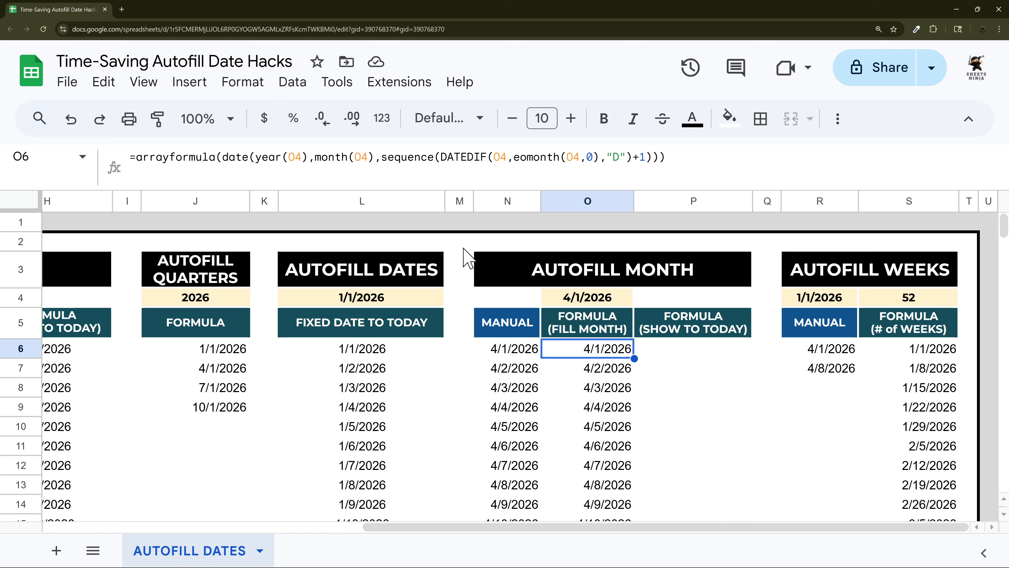
Step: Examine the year, DATEDIF and EOMONTH parts of the O6 formula, reading the function help for EOMONTH's start date and months arguments
{"action": "left_click_drag", "start_coordinate": [256, 158], "coordinate": [308, 159]}
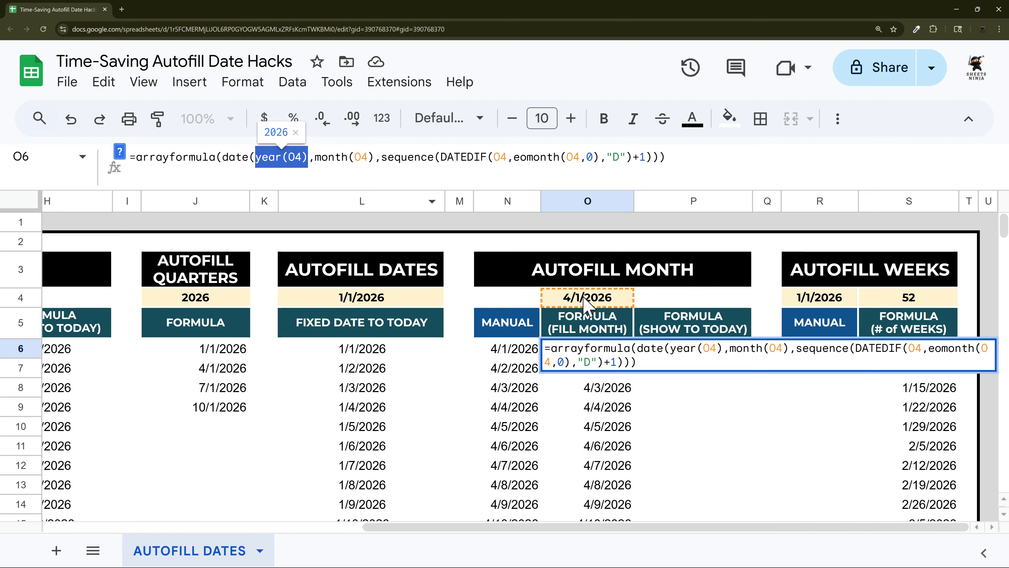
{"action": "left_click_drag", "start_coordinate": [315, 158], "coordinate": [626, 157]}
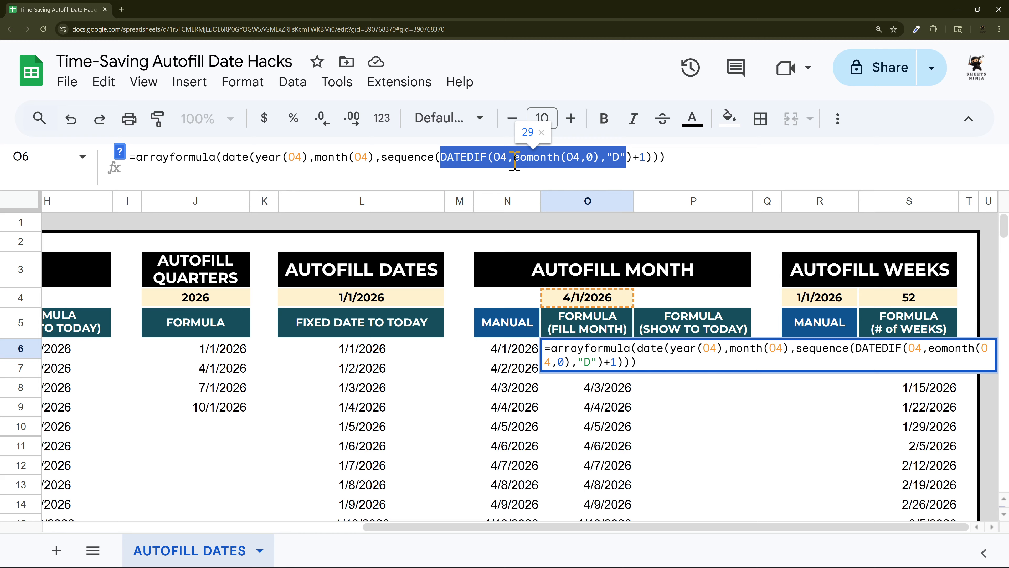
{"action": "left_click_drag", "start_coordinate": [515, 159], "coordinate": [600, 157]}
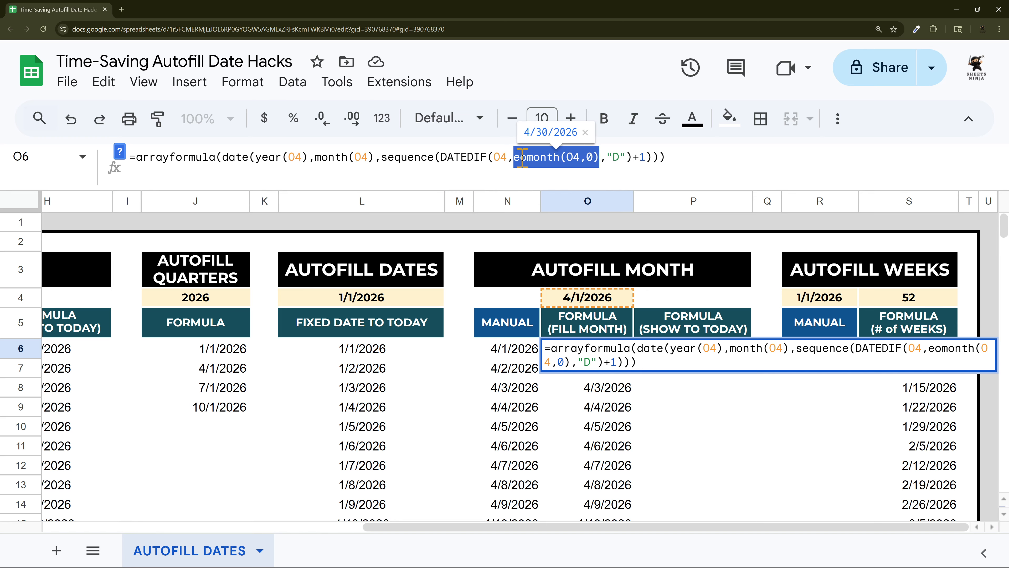
{"action": "left_click", "coordinate": [567, 157]}
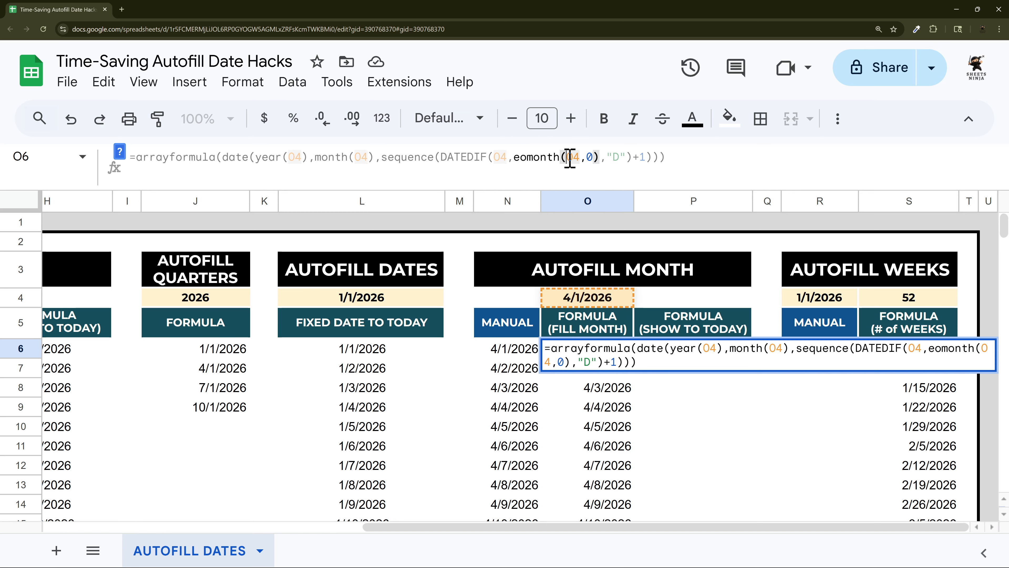
{"action": "left_click", "coordinate": [119, 151]}
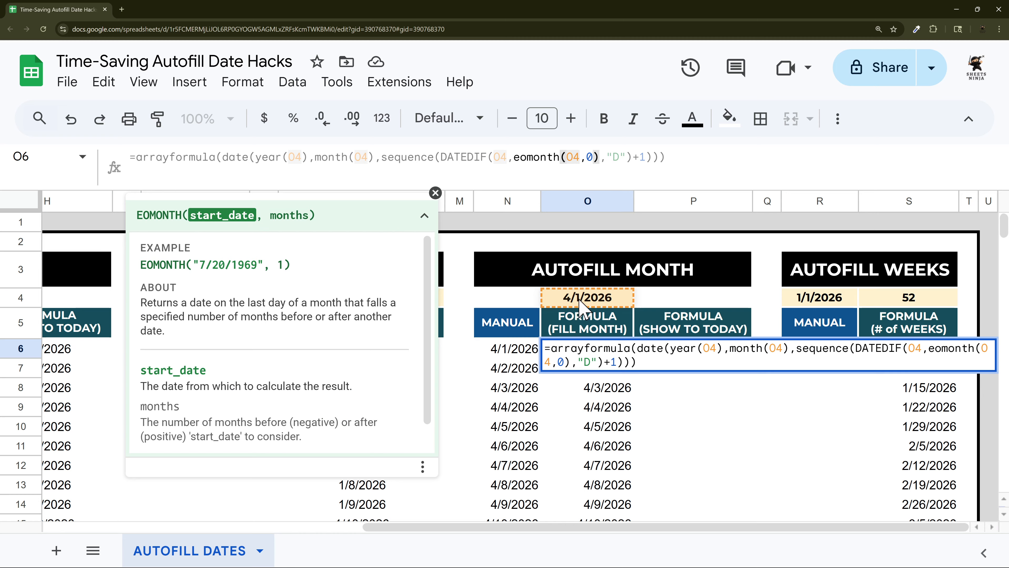
{"action": "double_click", "coordinate": [590, 159]}
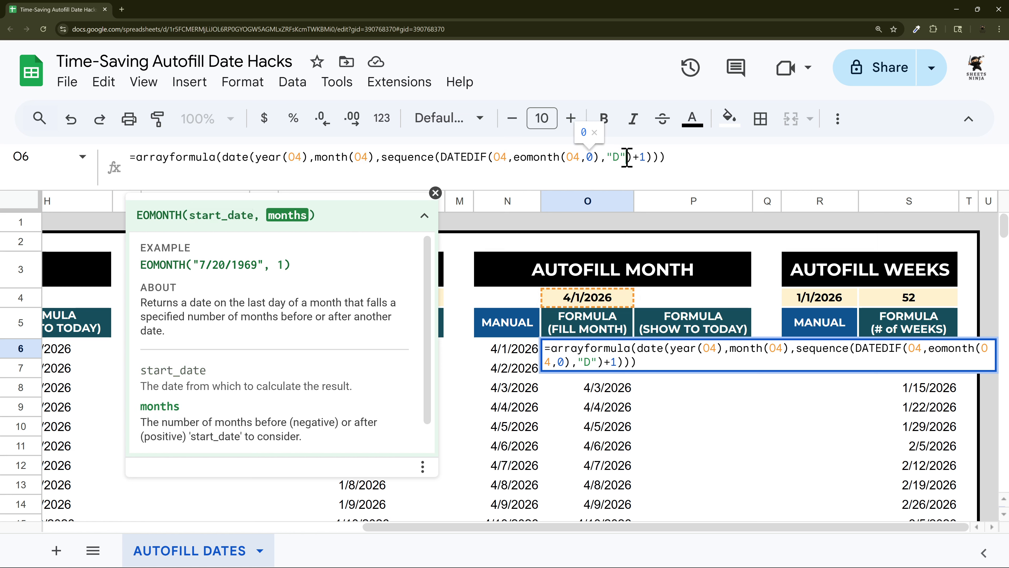
Step: Examine the DATEDIF, EOMONTH and +1 parts of the O6 formula with their previews, and check where the fill-month list ends
{"action": "double_click", "coordinate": [616, 158]}
{"action": "double_click", "coordinate": [638, 157]}
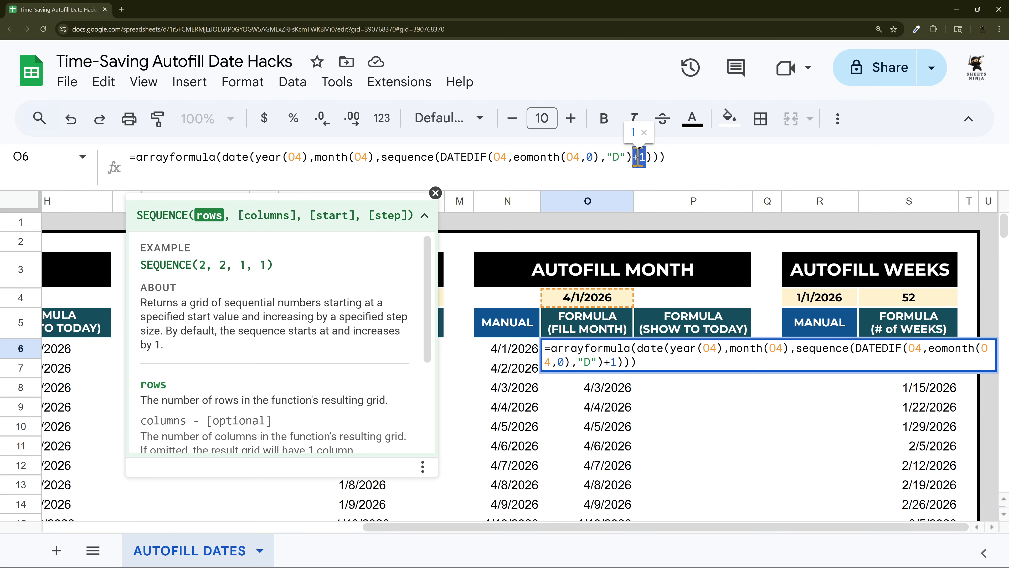
{"action": "left_click", "coordinate": [498, 159]}
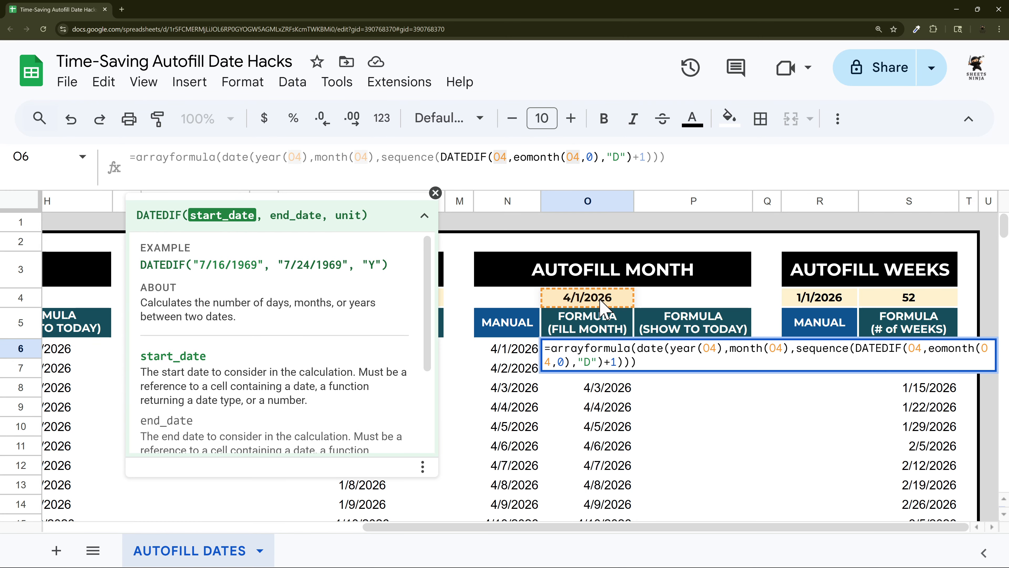
{"action": "left_click_drag", "start_coordinate": [514, 158], "coordinate": [603, 158]}
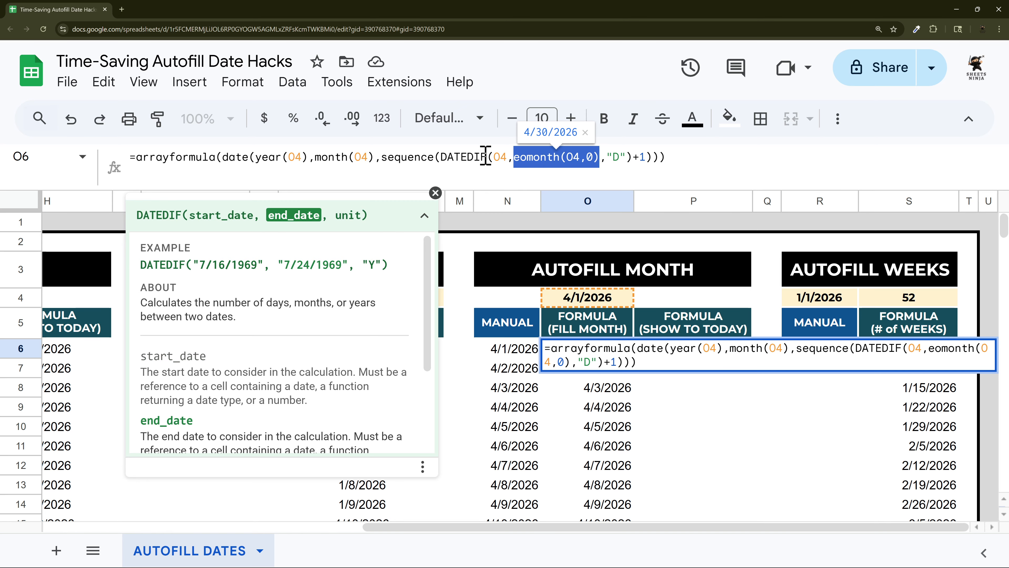
{"action": "left_click_drag", "start_coordinate": [440, 157], "coordinate": [611, 159]}
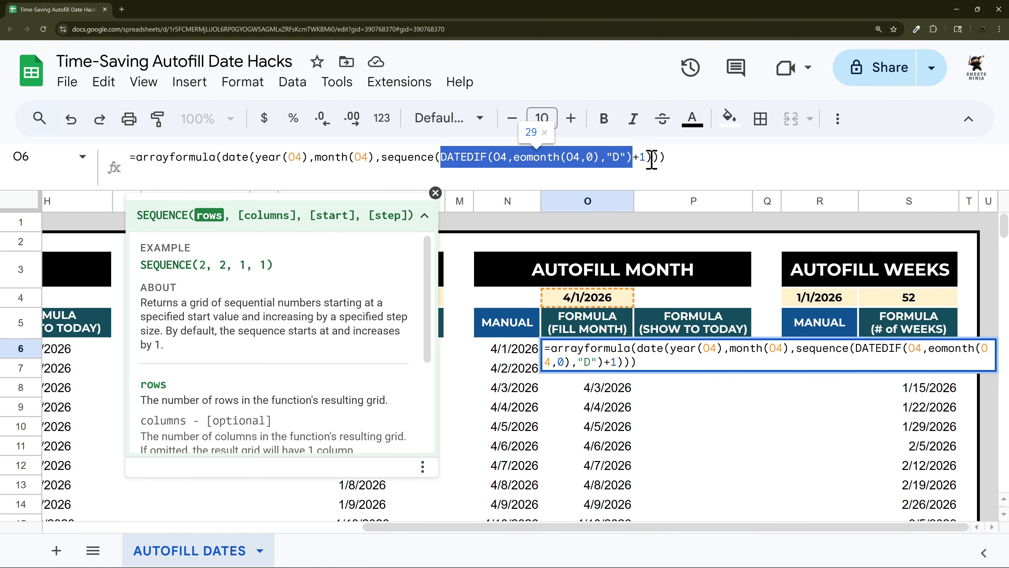
{"action": "left_click_drag", "start_coordinate": [646, 157], "coordinate": [439, 159]}
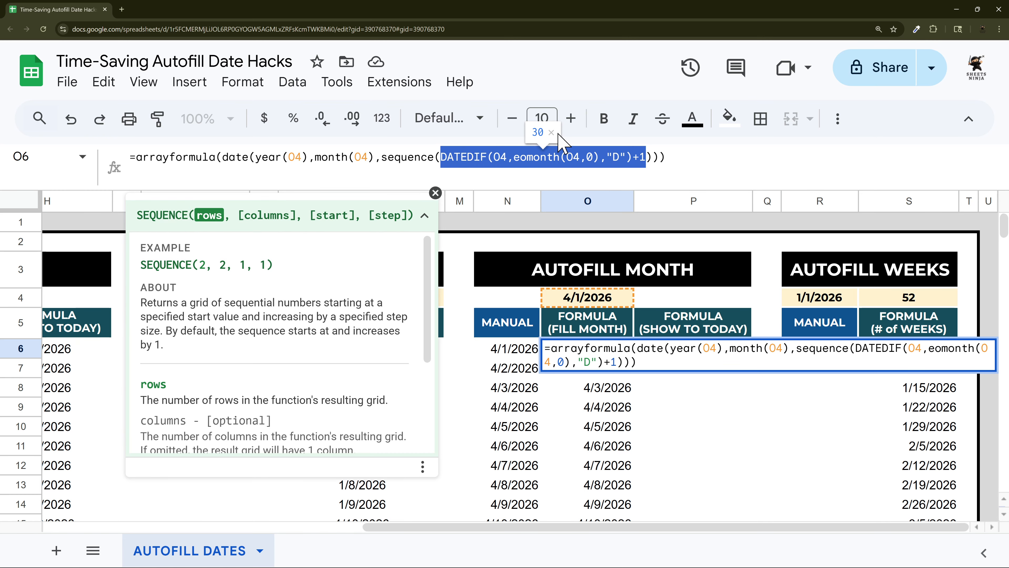
{"action": "key", "text": "Return"}
{"action": "scroll", "coordinate": [620, 356], "scroll_direction": "down", "scroll_amount": 10}
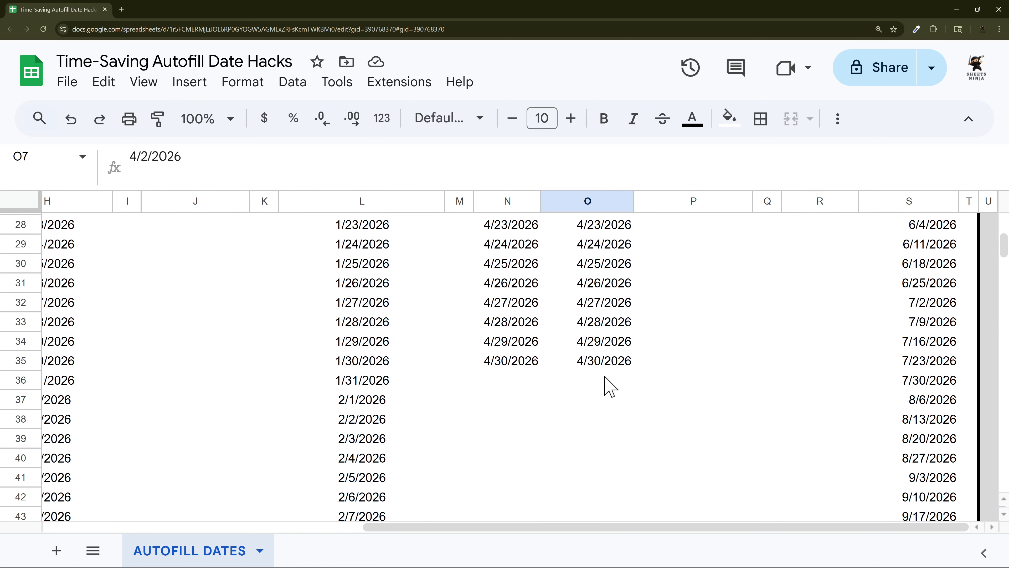
{"action": "key", "text": "ctrl+Down"}
{"action": "scroll", "coordinate": [632, 408], "scroll_direction": "up", "scroll_amount": 10}
Step: Set the Autofill Month start date in O4 to 2/1/2026 and check the last date of the fill-month list
{"action": "double_click", "coordinate": [611, 296]}
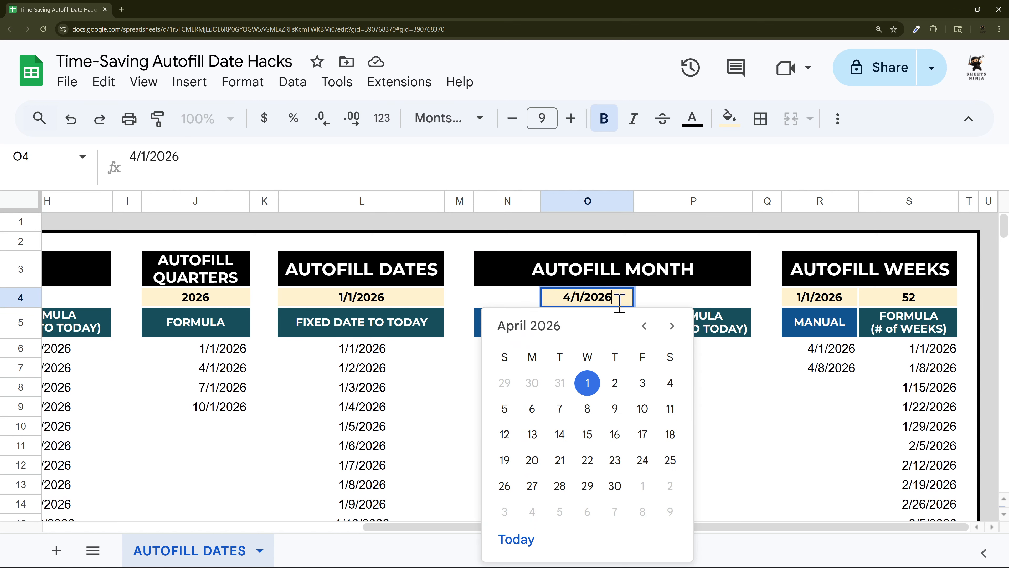
{"action": "left_click", "coordinate": [644, 326]}
{"action": "left_click", "coordinate": [644, 325]}
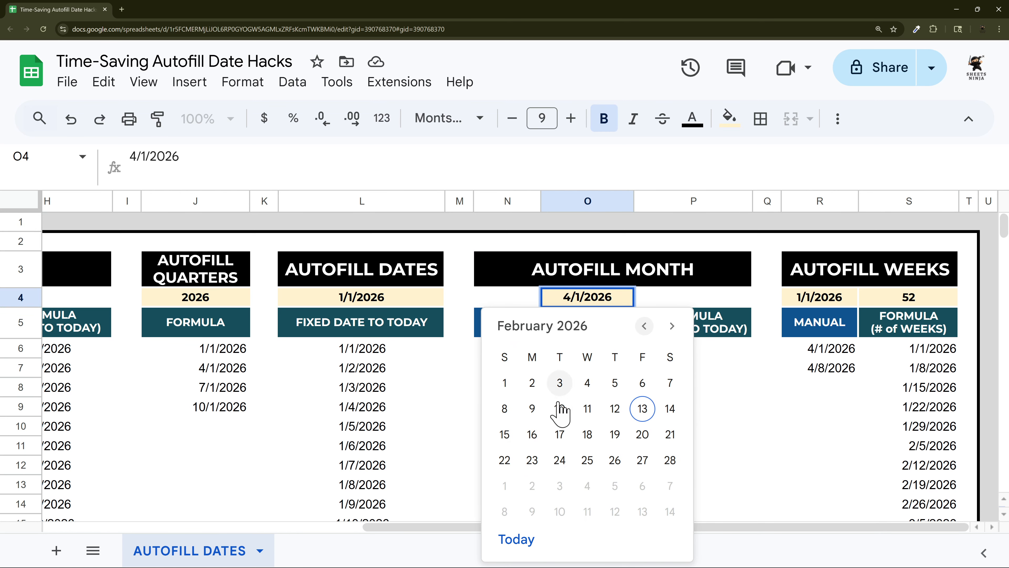
{"action": "left_click", "coordinate": [505, 383]}
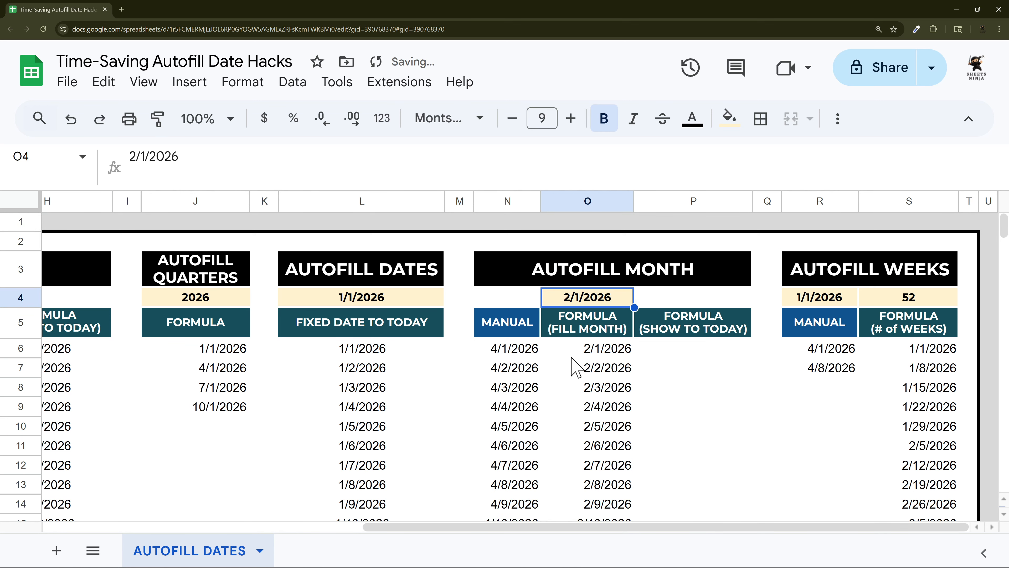
{"action": "scroll", "coordinate": [632, 360], "scroll_direction": "down", "scroll_amount": 3}
{"action": "scroll", "coordinate": [633, 366], "scroll_direction": "down", "scroll_amount": 8}
{"action": "left_click", "coordinate": [592, 417]}
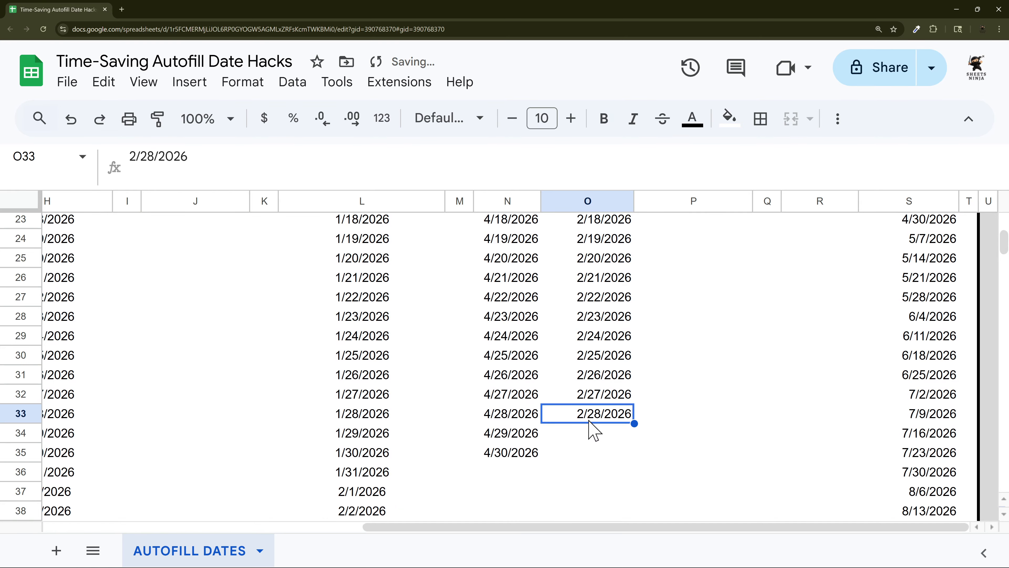
{"action": "scroll", "coordinate": [620, 414], "scroll_direction": "up", "scroll_amount": 10}
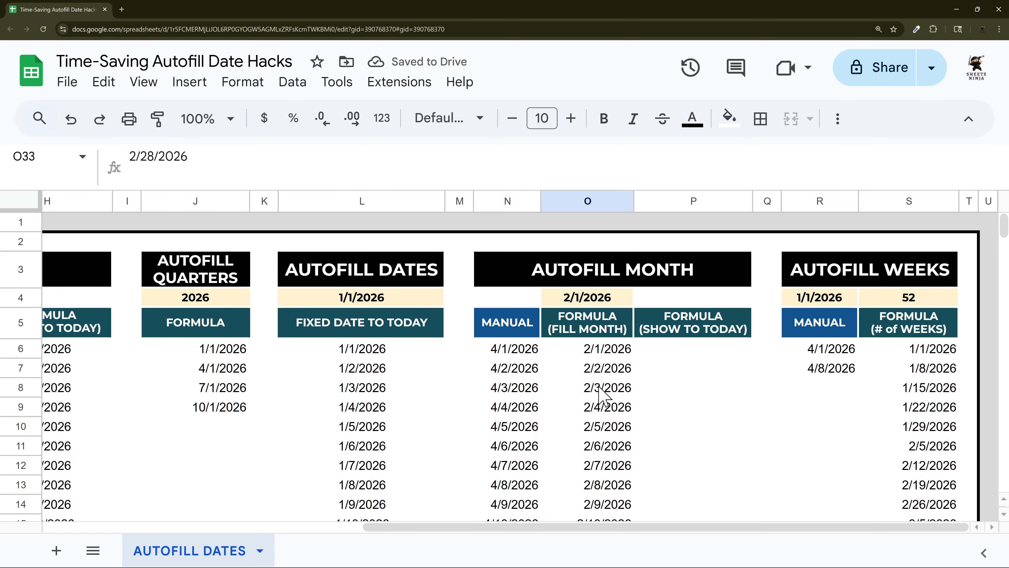
Step: Look up the current date in the O4 calendar and locate it in the fill-month list
{"action": "left_click", "coordinate": [692, 349]}
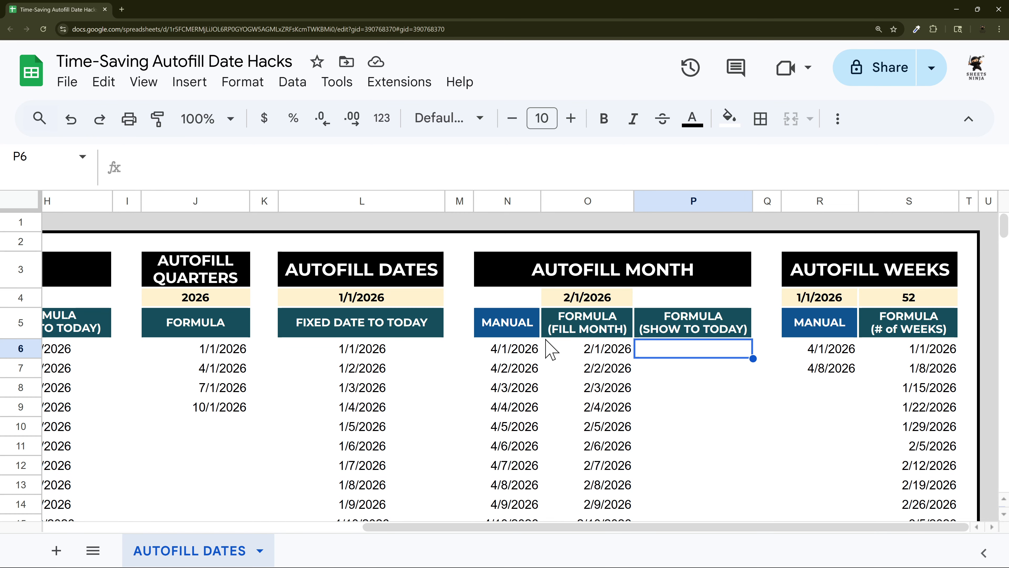
{"action": "double_click", "coordinate": [588, 299]}
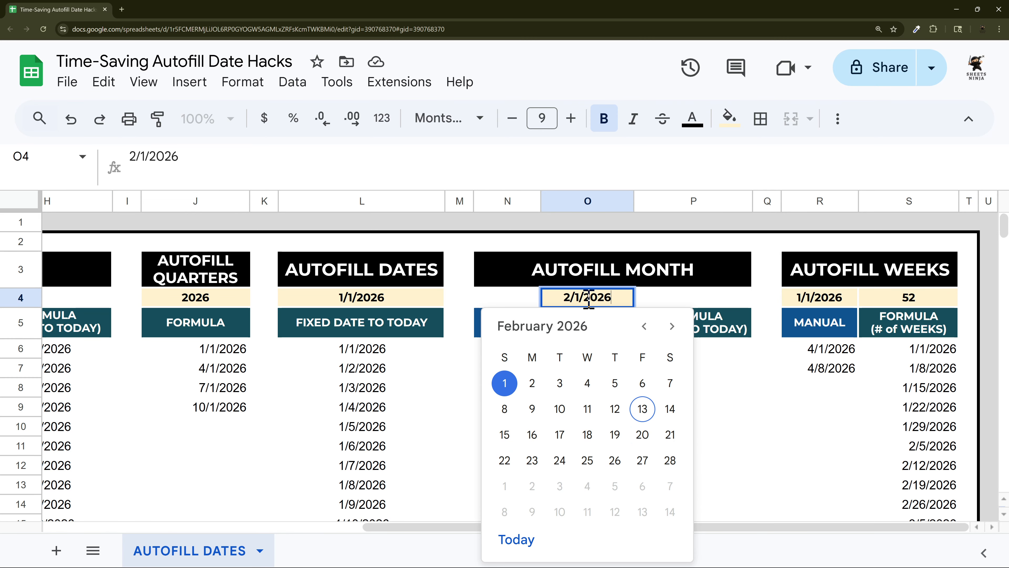
{"action": "left_click", "coordinate": [761, 366]}
{"action": "scroll", "coordinate": [624, 354], "scroll_direction": "down", "scroll_amount": 5}
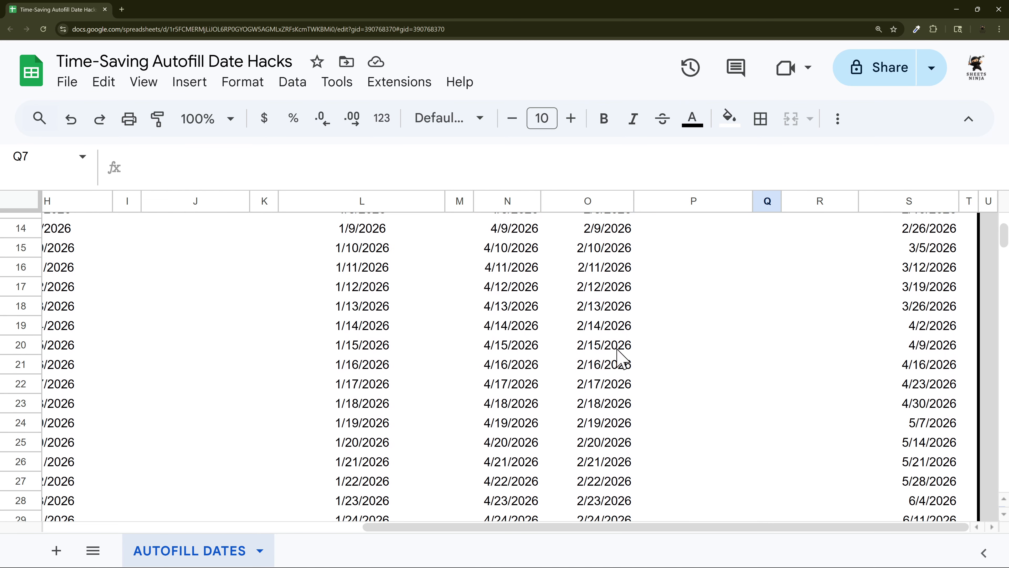
{"action": "left_click", "coordinate": [602, 308]}
{"action": "scroll", "coordinate": [656, 405], "scroll_direction": "up", "scroll_amount": 5}
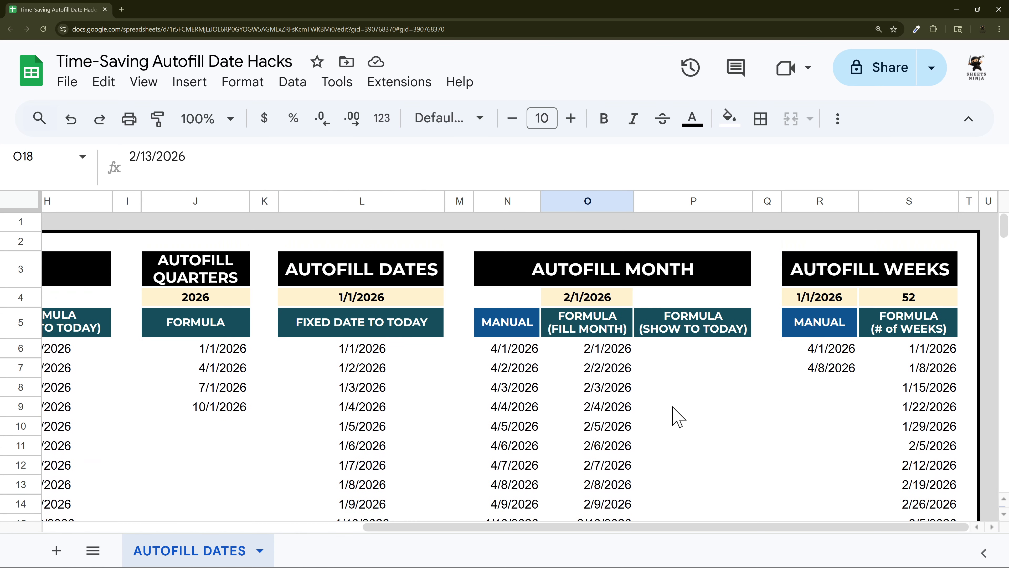
Step: Copy the fill-month formula text from O6 into P6 under Formula (Show to Today)
{"action": "left_click", "coordinate": [602, 350]}
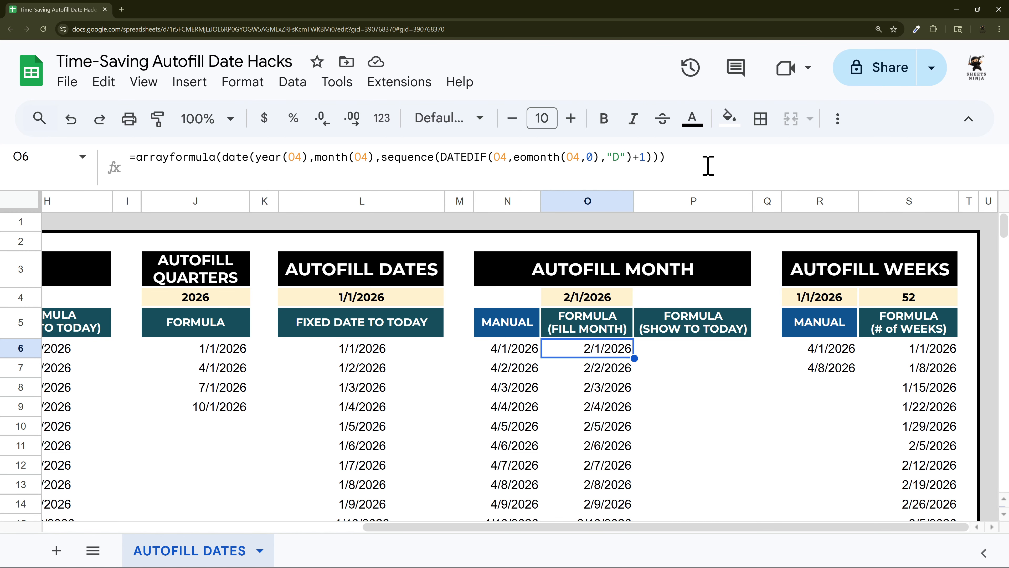
{"action": "left_click_drag", "start_coordinate": [708, 165], "coordinate": [20, 180]}
{"action": "key", "text": "ctrl+c"}
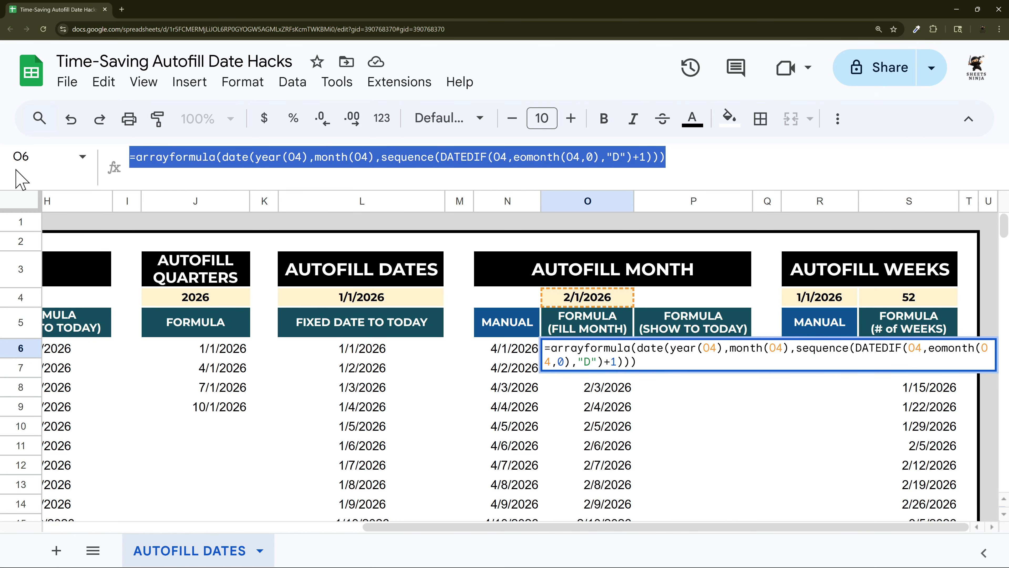
{"action": "key", "text": "Return"}
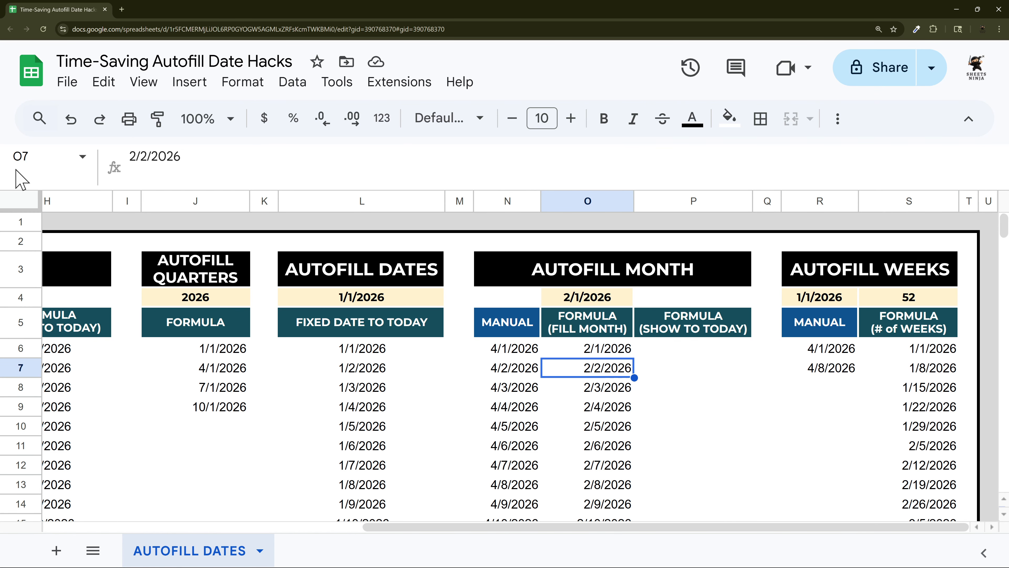
{"action": "left_click", "coordinate": [700, 350]}
{"action": "double_click", "coordinate": [700, 348]}
{"action": "key", "text": "ctrl+v"}
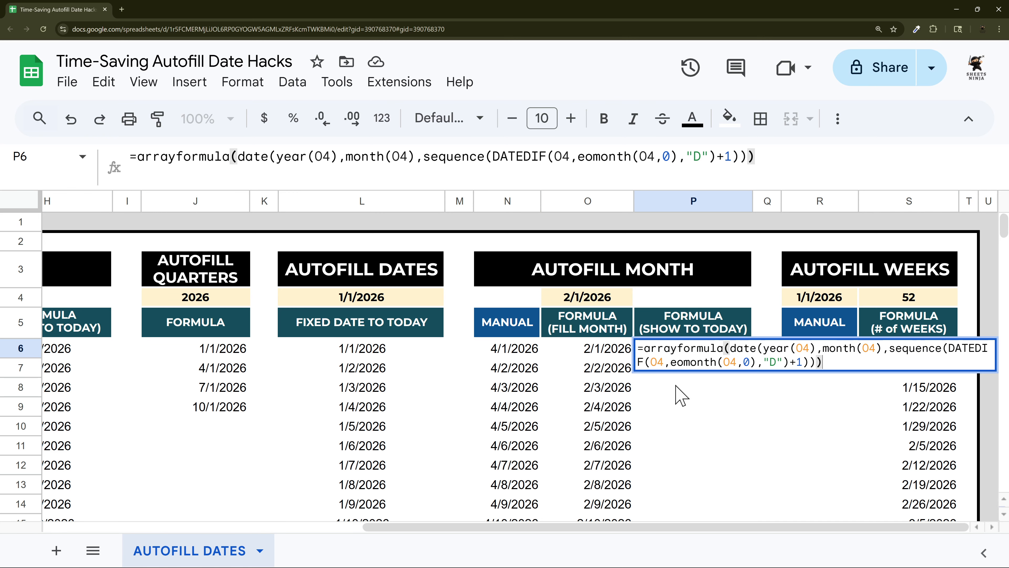
Step: Review the ARRAYFORMULA, DATE, YEAR, MONTH and DATEDIF parts of the P6 formula
{"action": "left_click_drag", "start_coordinate": [241, 156], "coordinate": [140, 154]}
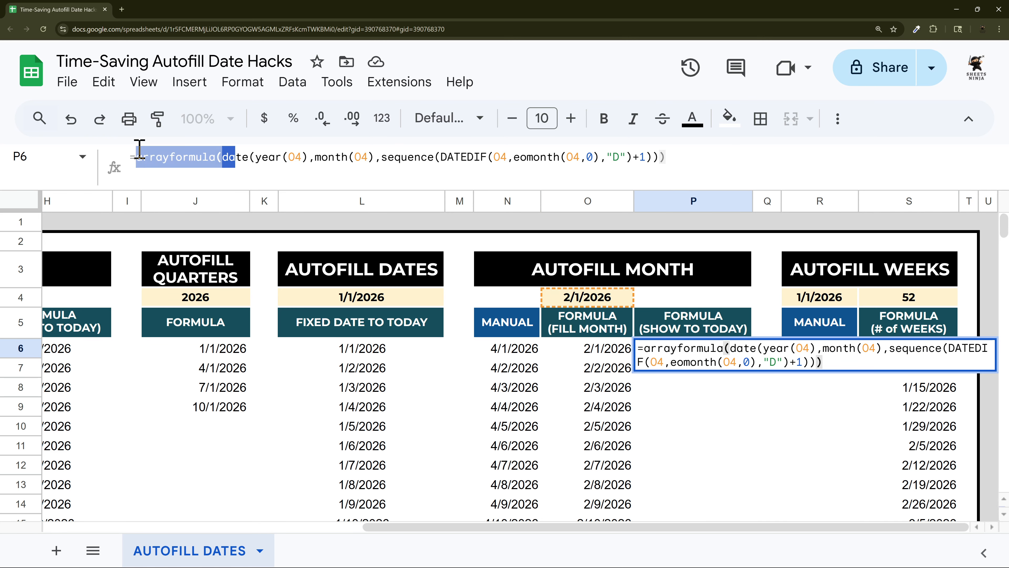
{"action": "left_click_drag", "start_coordinate": [222, 157], "coordinate": [139, 155]}
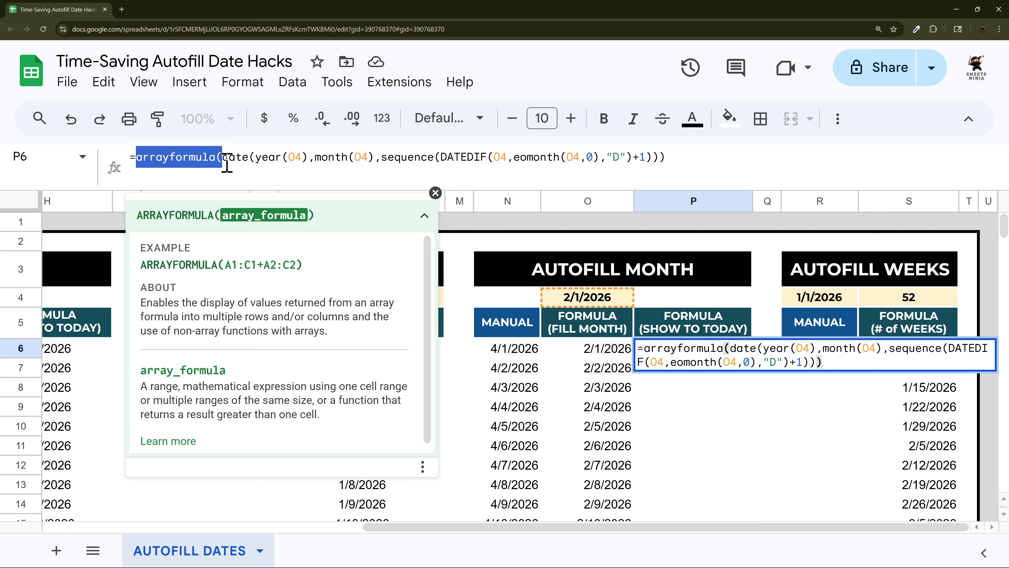
{"action": "left_click_drag", "start_coordinate": [223, 158], "coordinate": [246, 158]}
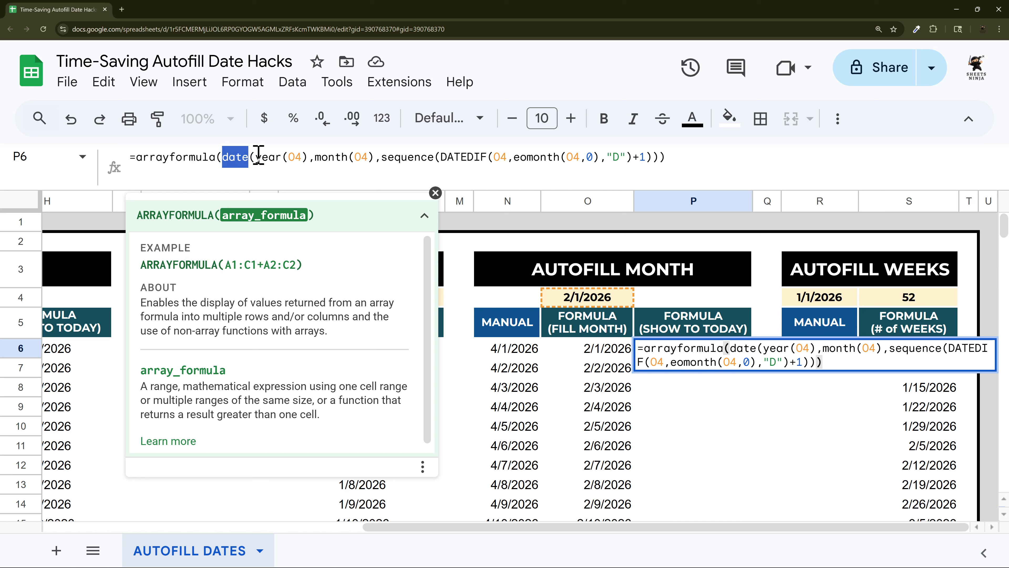
{"action": "left_click", "coordinate": [258, 155]}
{"action": "left_click", "coordinate": [279, 155]}
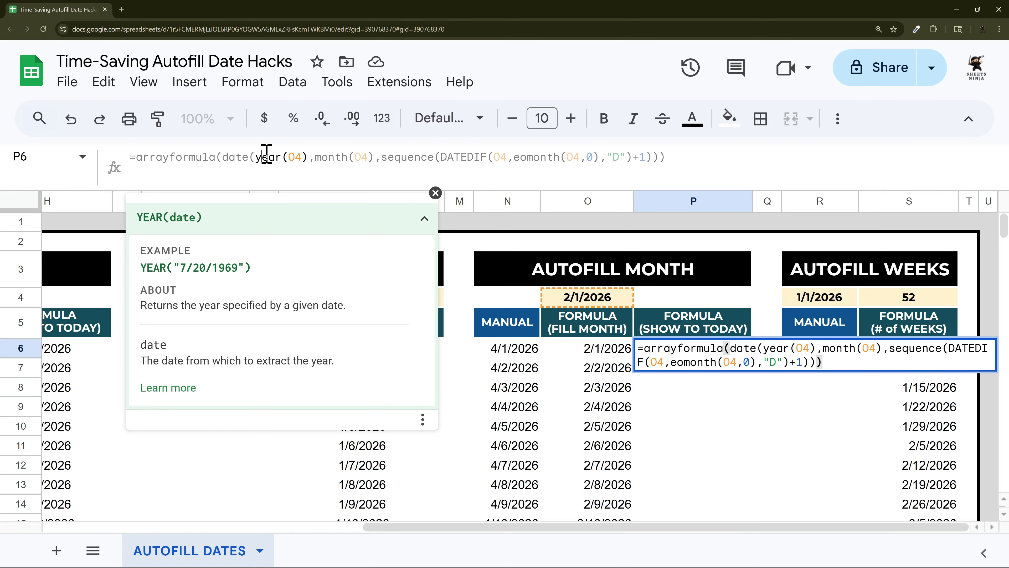
{"action": "left_click", "coordinate": [337, 156]}
{"action": "left_click", "coordinate": [447, 156]}
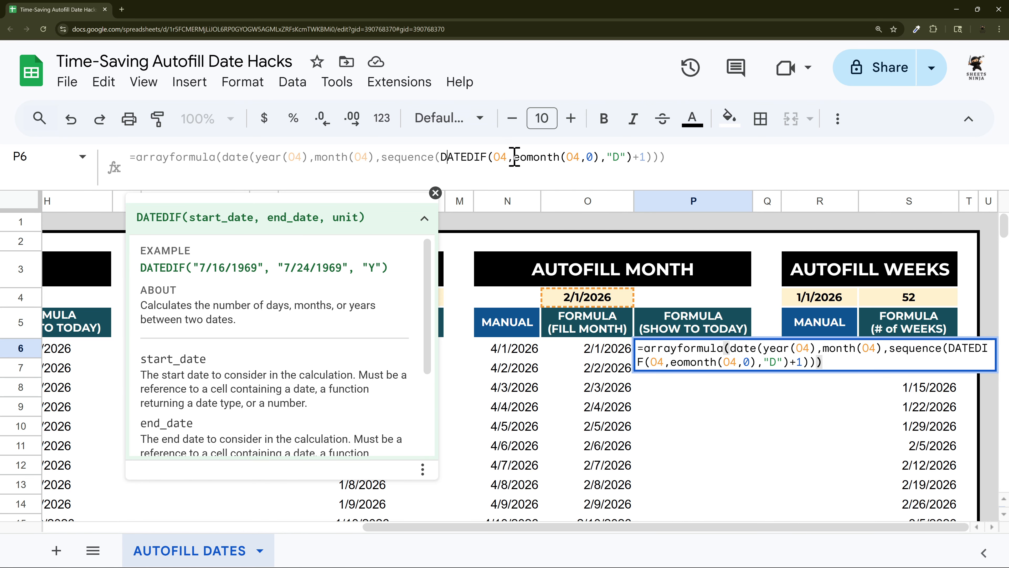
Step: Change the DATEDIF end date in the P6 formula to min(eomonth(O4,0),today()) and enter the formula
{"action": "left_click_drag", "start_coordinate": [513, 157], "coordinate": [600, 157]}
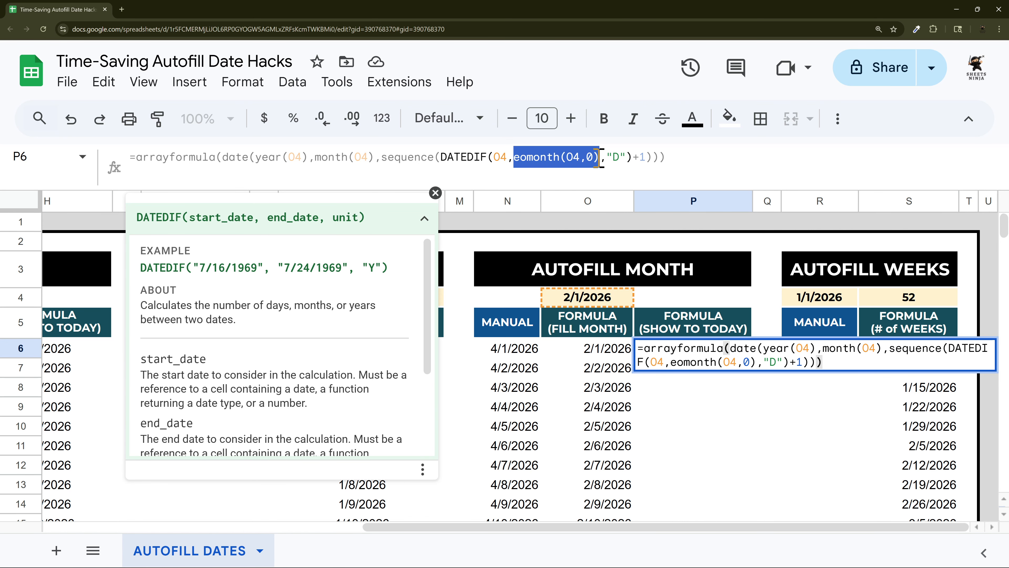
{"action": "left_click", "coordinate": [517, 158]}
{"action": "type", "text": "min("}
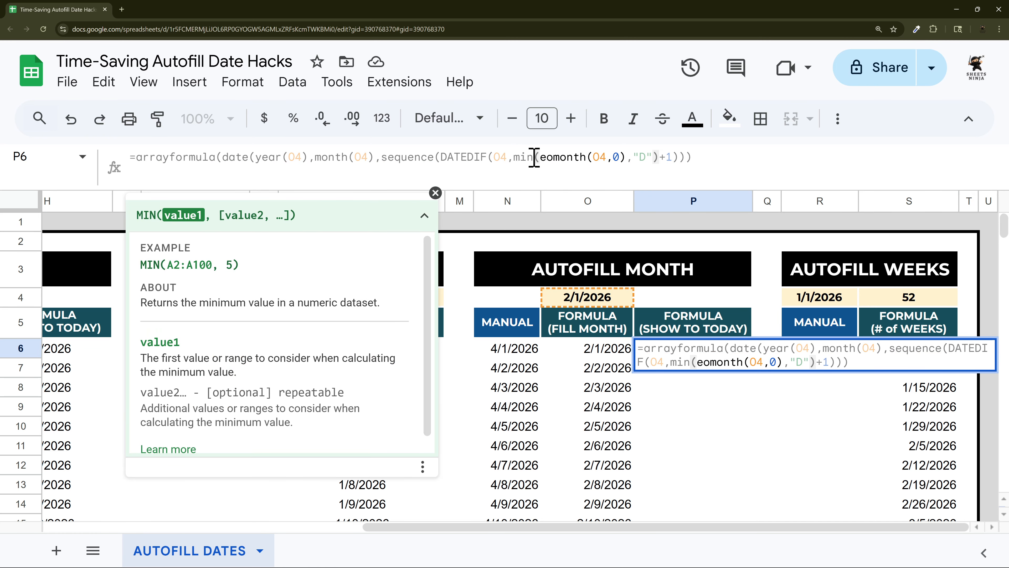
{"action": "left_click", "coordinate": [631, 163]}
{"action": "type", "text": ")"}
{"action": "key", "text": "Left"}
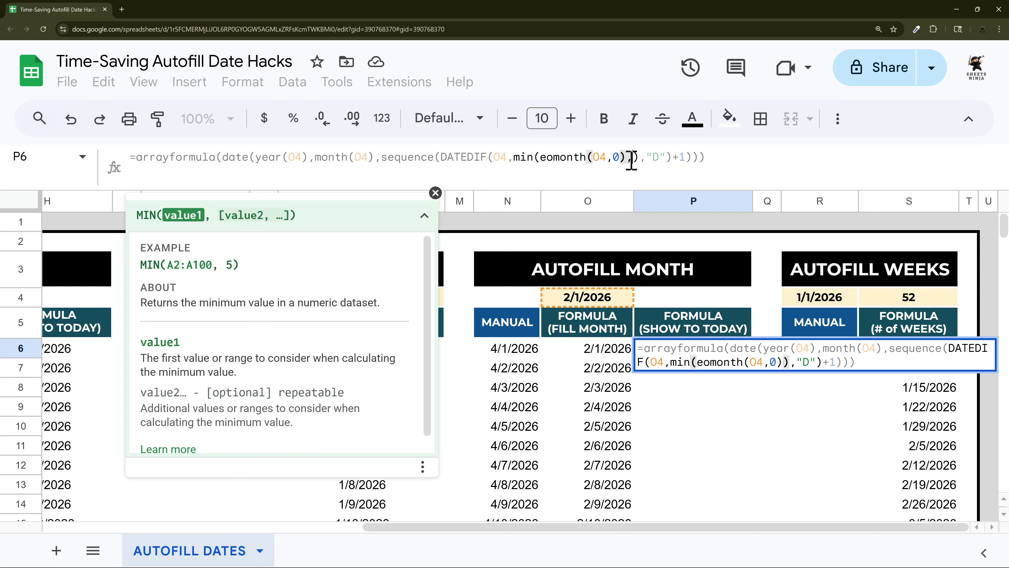
{"action": "type", "text": ",tod"}
{"action": "key", "text": "Tab"}
{"action": "key", "text": "Right"}
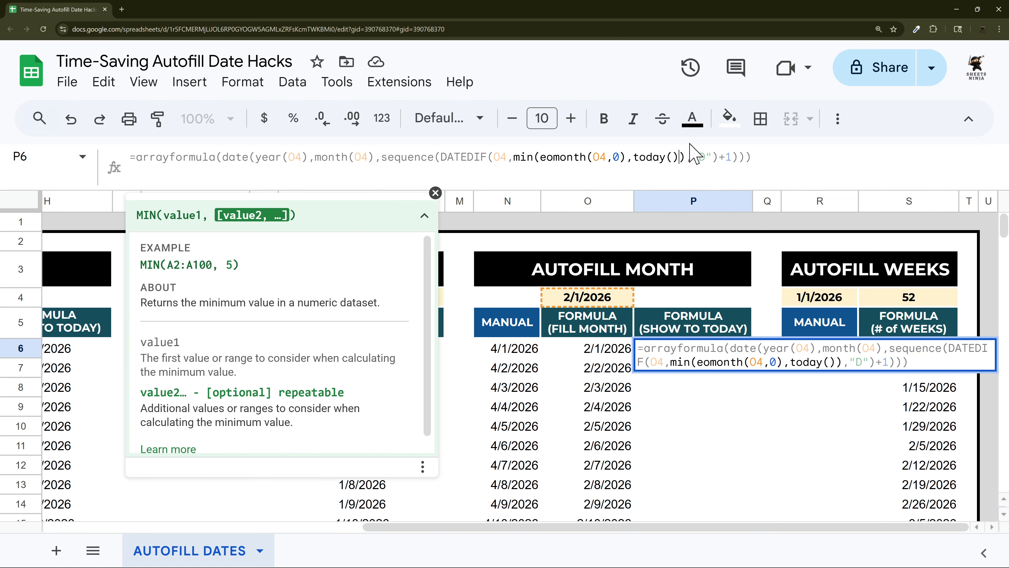
{"action": "key", "text": "Return"}
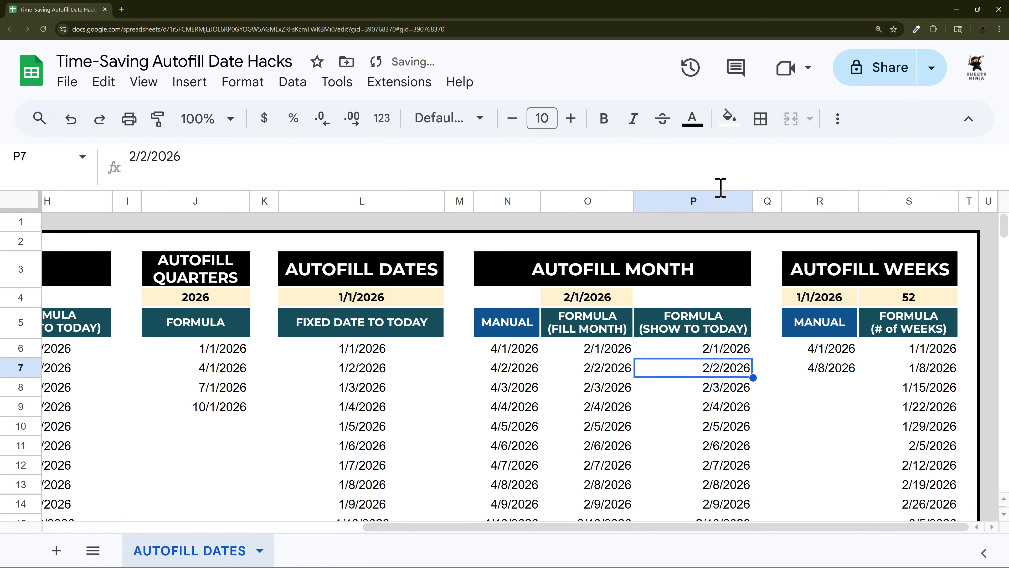
Step: Check the show-to-today dates in column P and examine the MIN part of the P6 formula, leaving it unedited
{"action": "scroll", "coordinate": [736, 291], "scroll_direction": "down", "scroll_amount": 4}
{"action": "scroll", "coordinate": [746, 306], "scroll_direction": "up", "scroll_amount": 4}
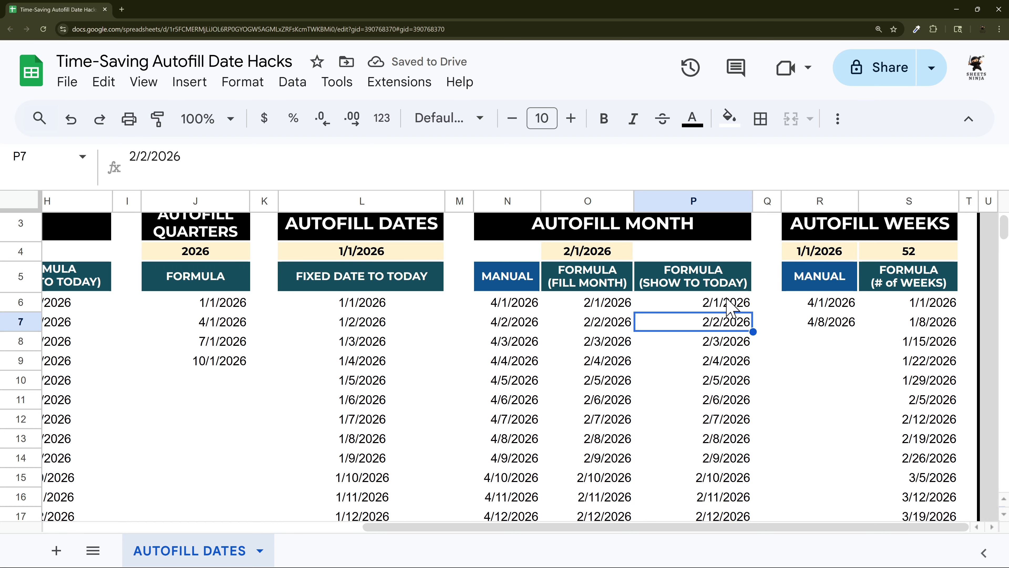
{"action": "left_click", "coordinate": [723, 307]}
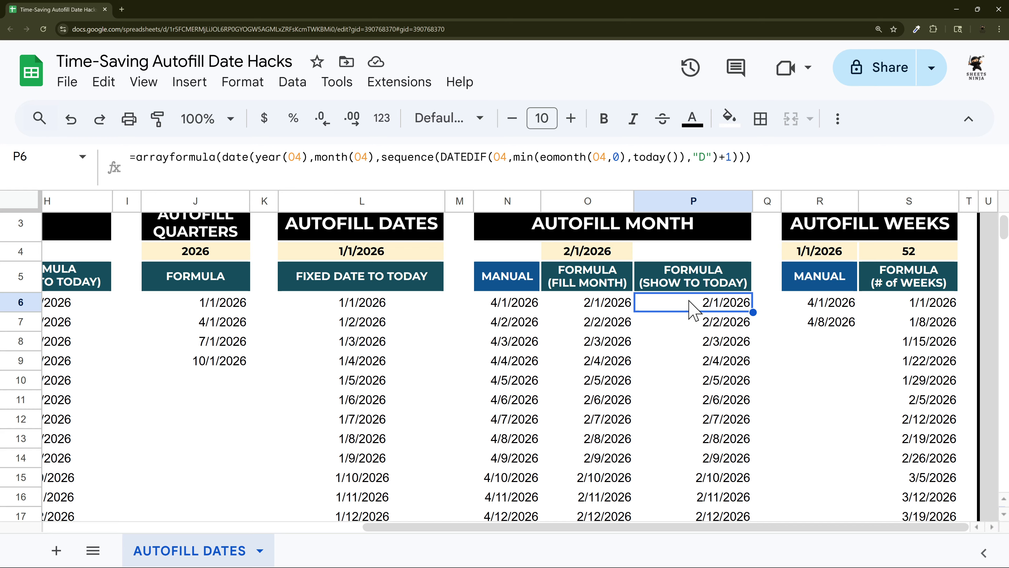
{"action": "double_click", "coordinate": [689, 308]}
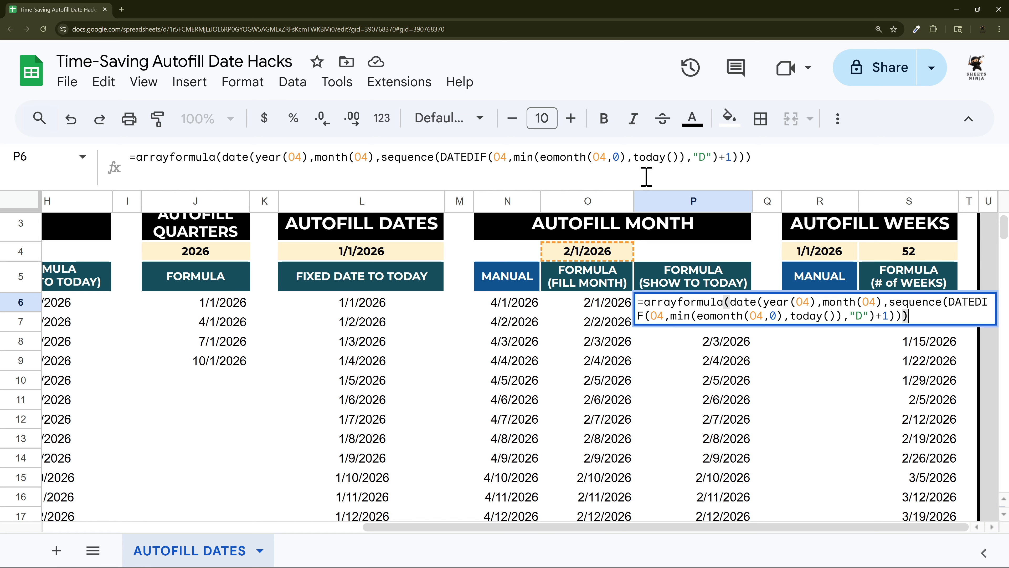
{"action": "key", "text": "Escape"}
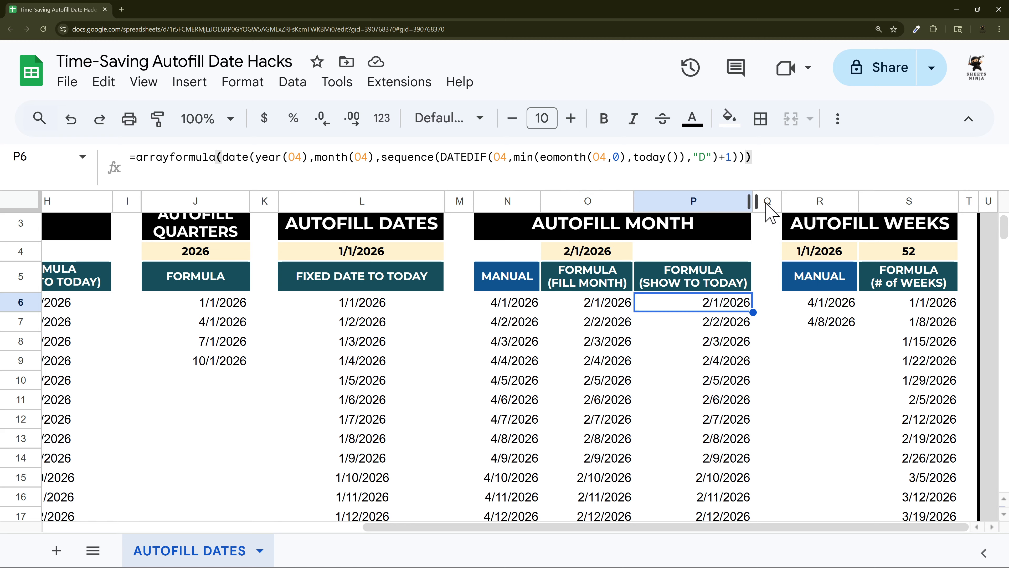
{"action": "left_click_drag", "start_coordinate": [516, 158], "coordinate": [687, 159]}
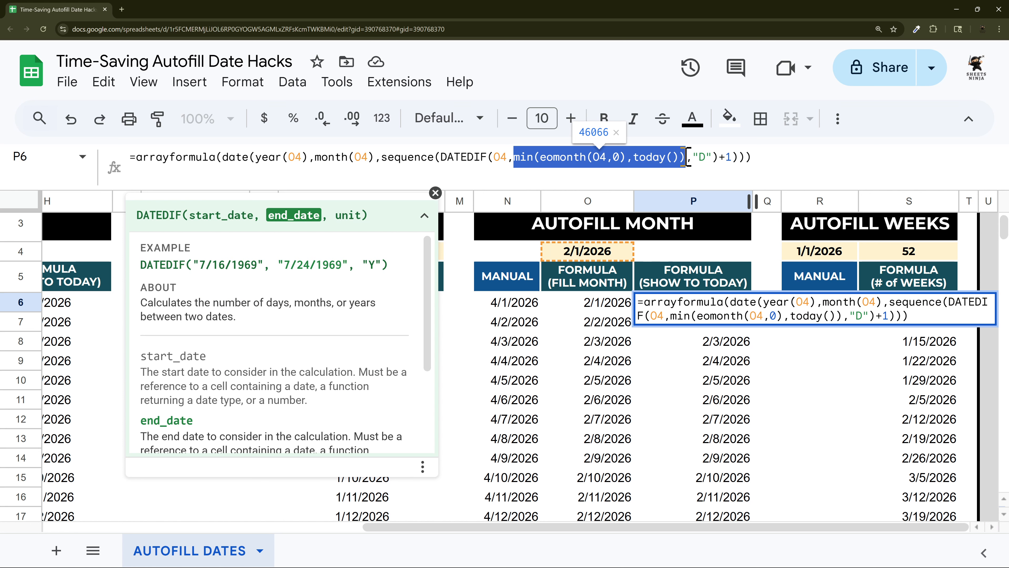
{"action": "key", "text": "Escape"}
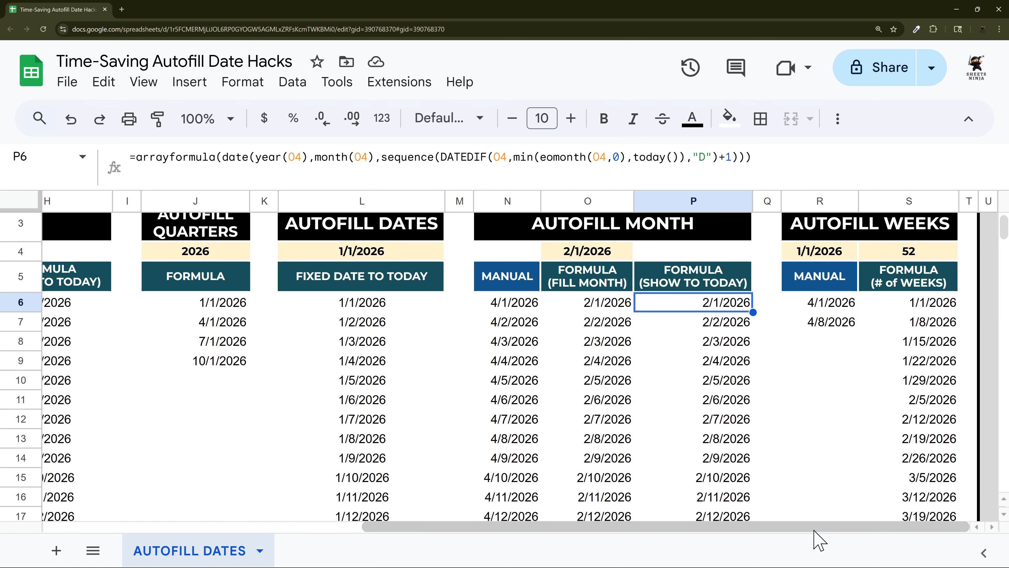
Step: Check the start date and week count above Autofill Weeks, and set the first manual date in R6 to 1/2/2026
{"action": "scroll", "coordinate": [892, 216], "scroll_direction": "up", "scroll_amount": 2}
{"action": "left_click_drag", "start_coordinate": [834, 186], "coordinate": [822, 126]}
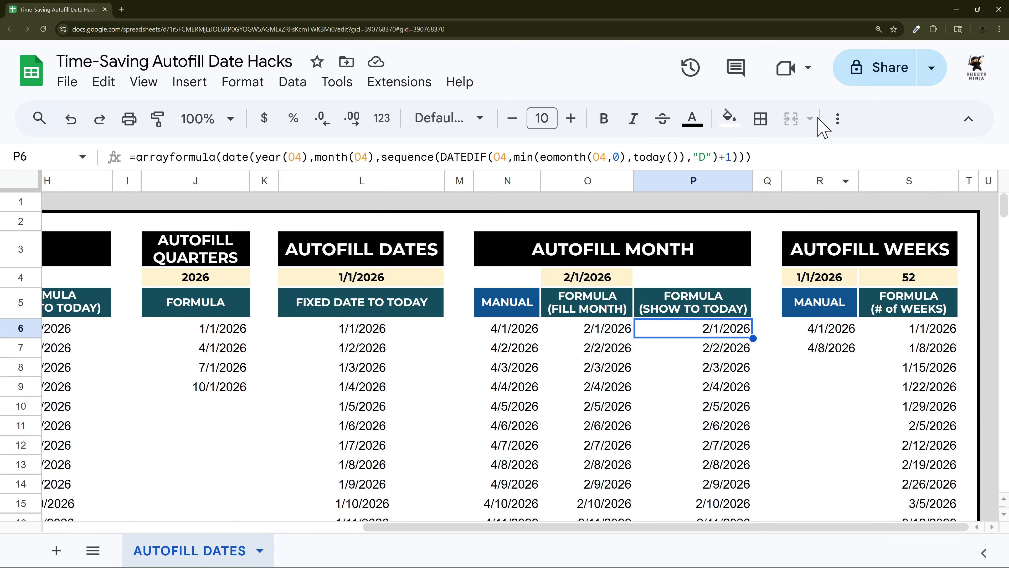
{"action": "left_click", "coordinate": [838, 277]}
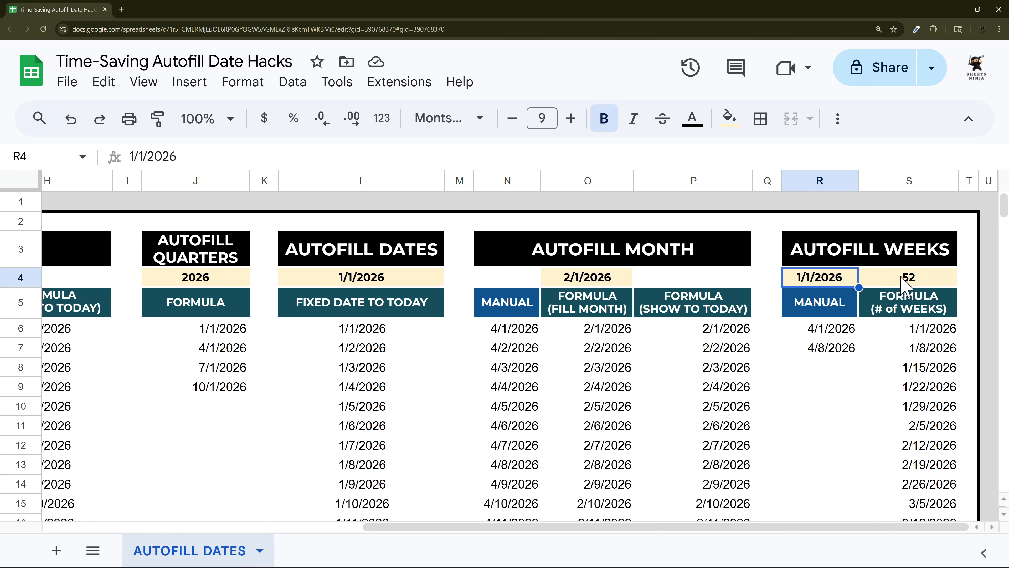
{"action": "left_click", "coordinate": [906, 282]}
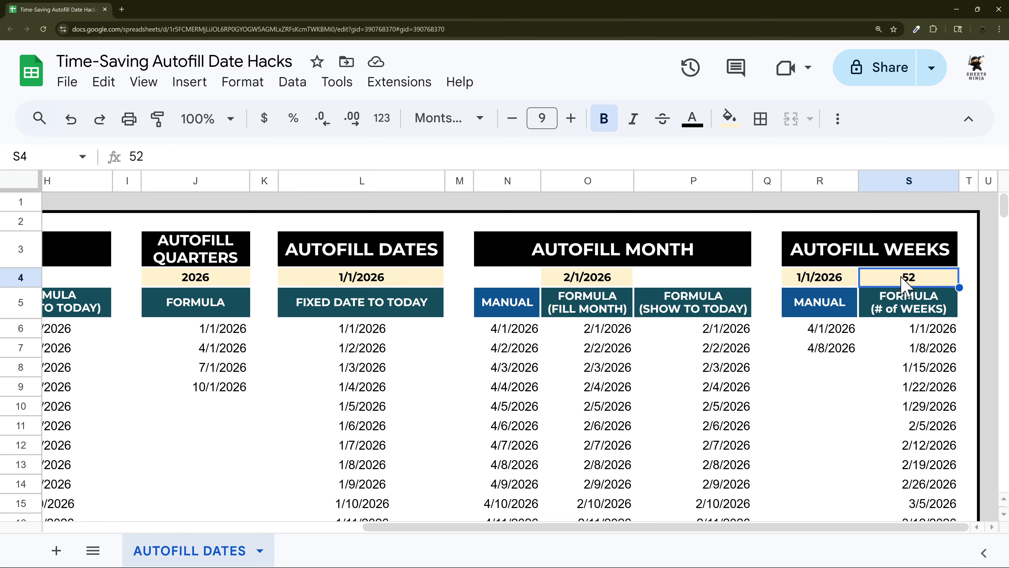
{"action": "double_click", "coordinate": [825, 328]}
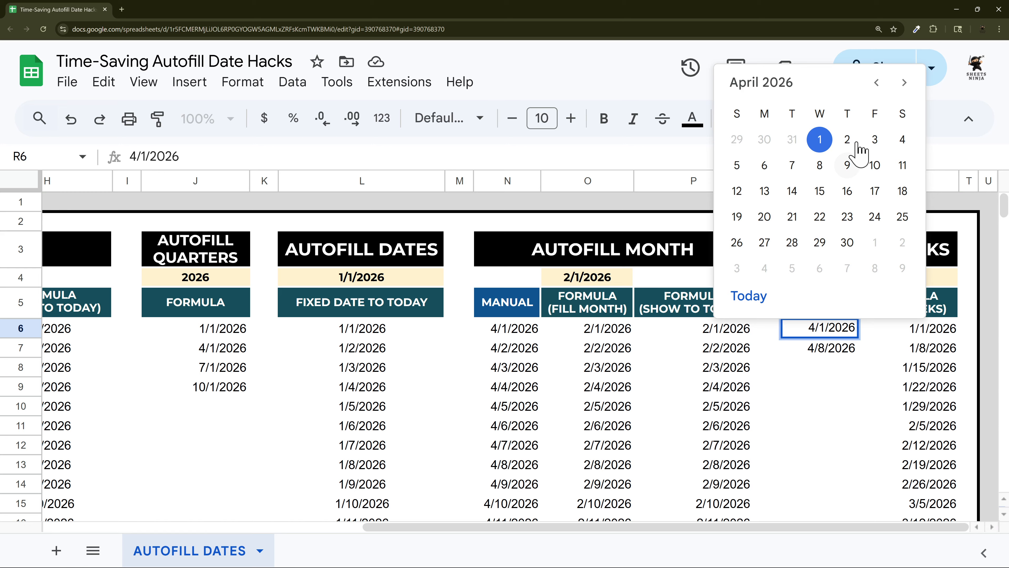
{"action": "left_click", "coordinate": [877, 83]}
{"action": "left_click", "coordinate": [877, 84]}
{"action": "left_click", "coordinate": [877, 83]}
{"action": "left_click", "coordinate": [877, 84]}
{"action": "left_click", "coordinate": [904, 83]}
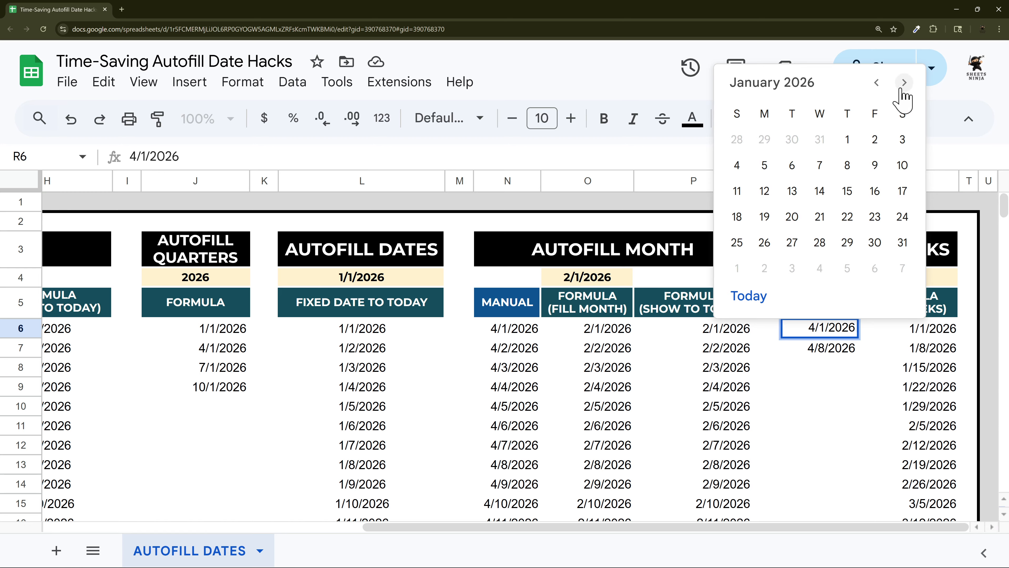
{"action": "left_click", "coordinate": [875, 145]}
Step: Set the second manual week date in R7 to 1/9/2026
{"action": "double_click", "coordinate": [841, 349]}
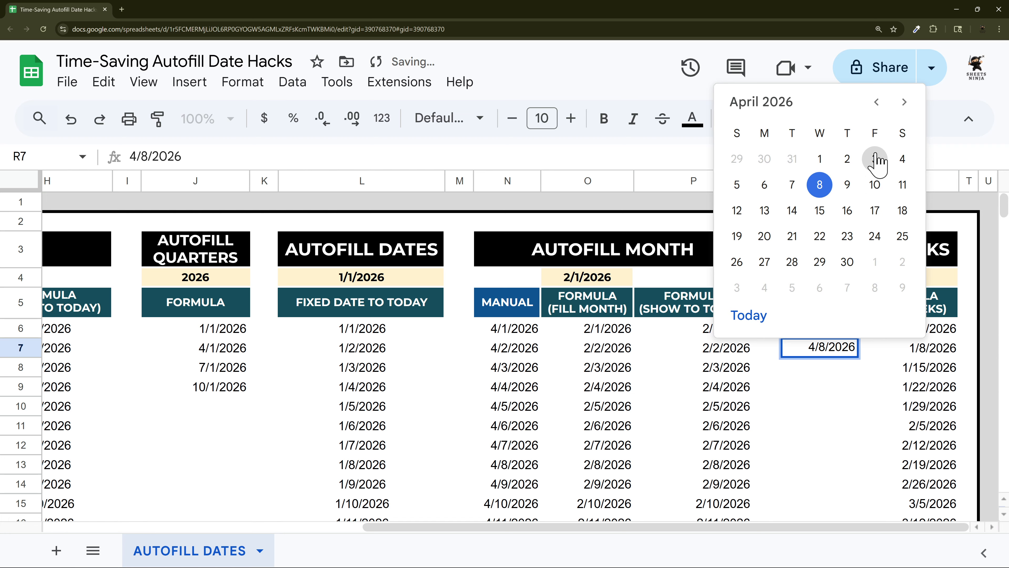
{"action": "left_click", "coordinate": [877, 103]}
{"action": "left_click", "coordinate": [877, 102]}
{"action": "left_click", "coordinate": [877, 102]}
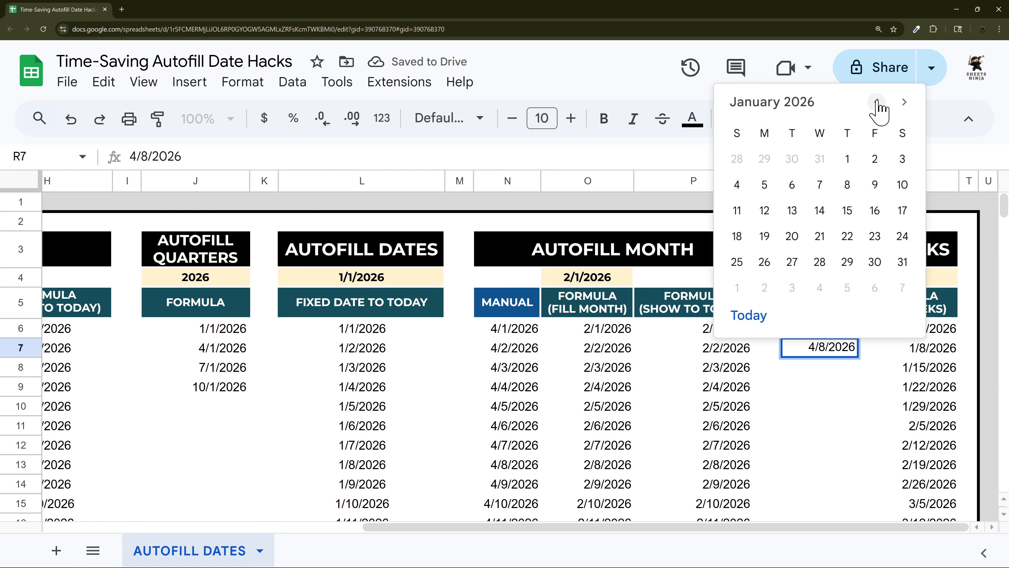
{"action": "left_click", "coordinate": [874, 185]}
Step: Autofill the weekly pattern from R6:R7 down to R10
{"action": "left_click", "coordinate": [822, 328]}
{"action": "left_click", "coordinate": [829, 358]}
{"action": "left_click_drag", "start_coordinate": [838, 328], "coordinate": [845, 358]}
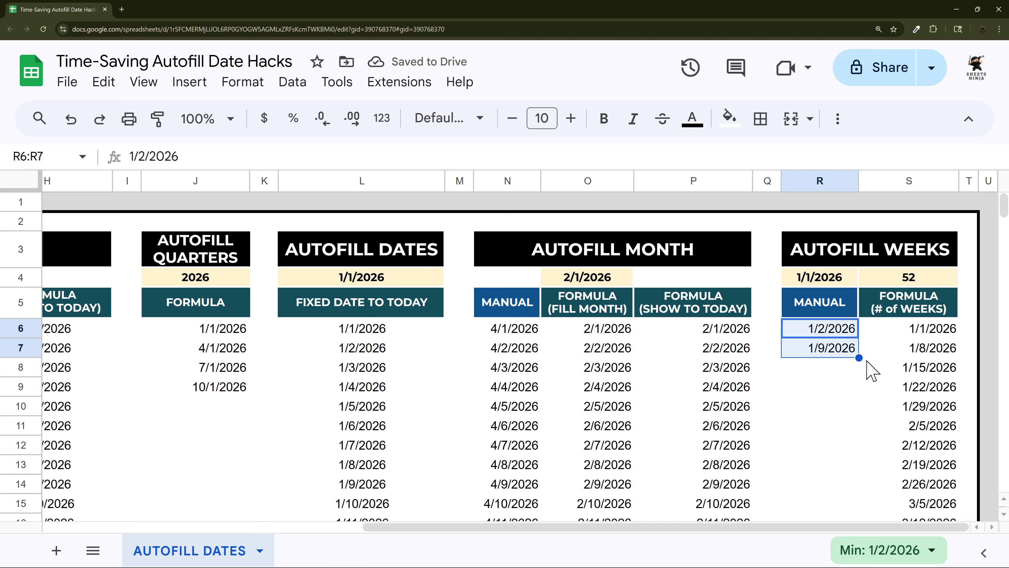
{"action": "left_click_drag", "start_coordinate": [860, 357], "coordinate": [861, 413]}
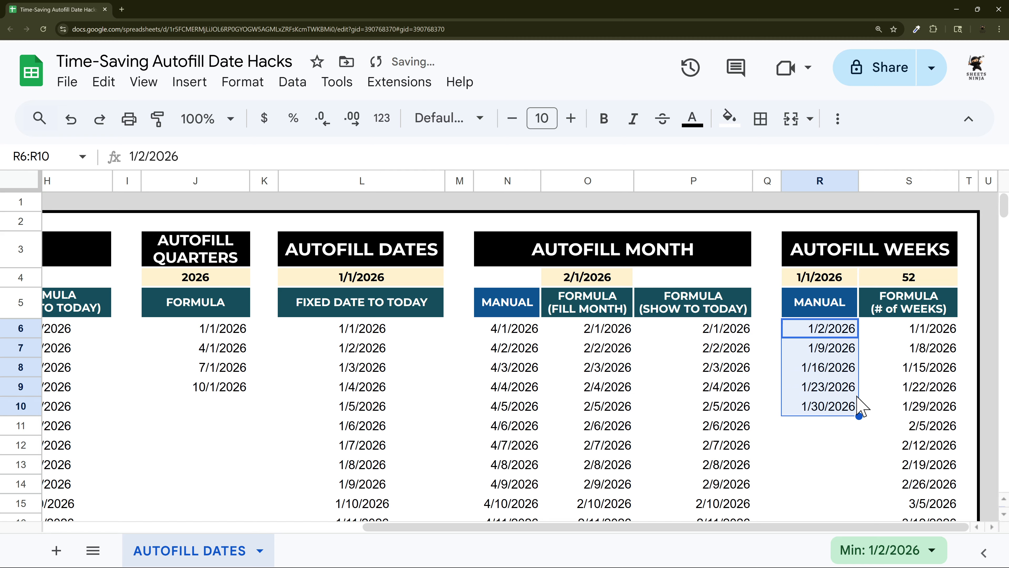
Step: Extend the manual weekly date series in column R down to R57
{"action": "double_click", "coordinate": [832, 367]}
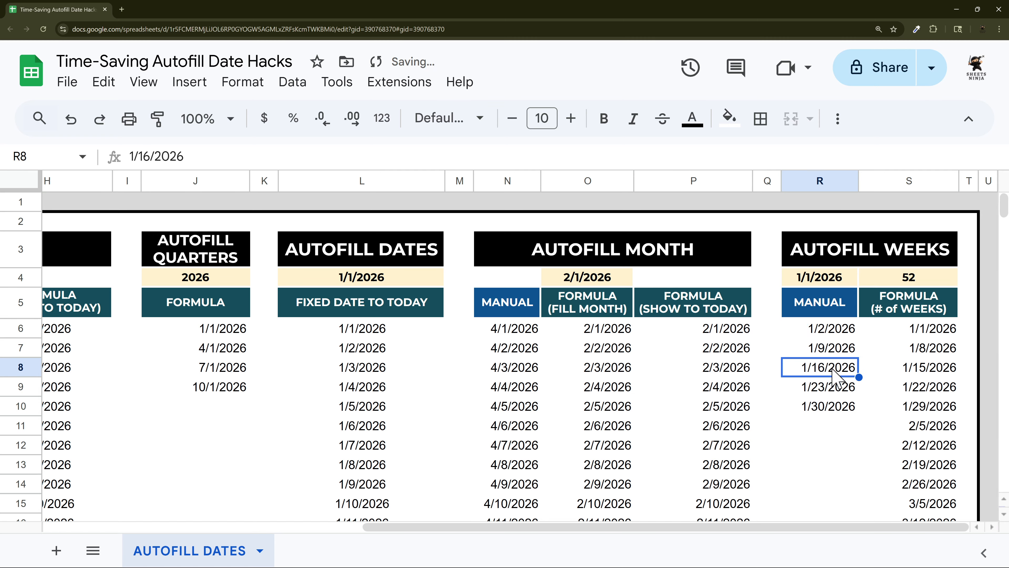
{"action": "left_click", "coordinate": [857, 414]}
{"action": "left_click_drag", "start_coordinate": [829, 333], "coordinate": [858, 435]}
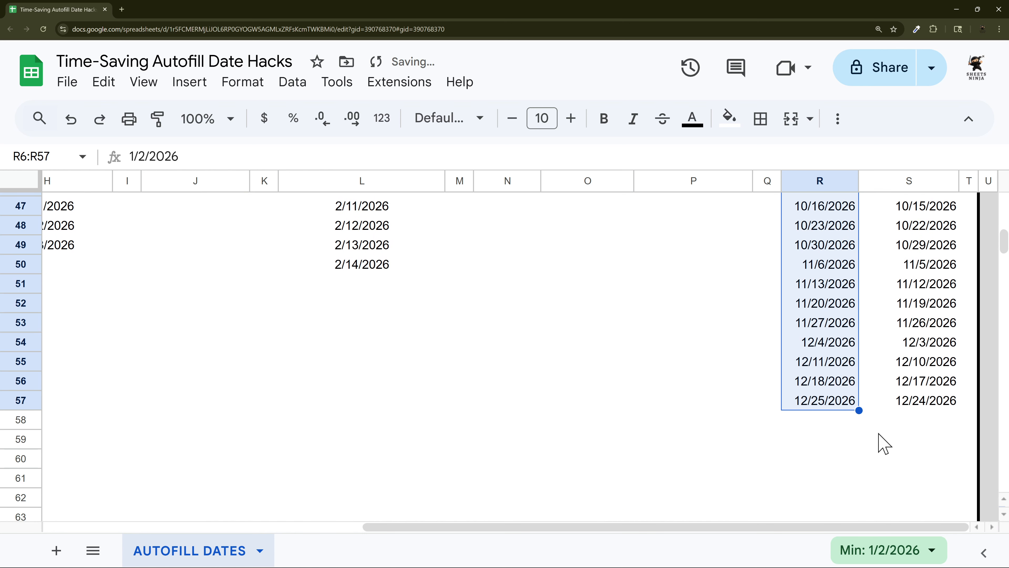
{"action": "scroll", "coordinate": [878, 421], "scroll_direction": "up", "scroll_amount": 15}
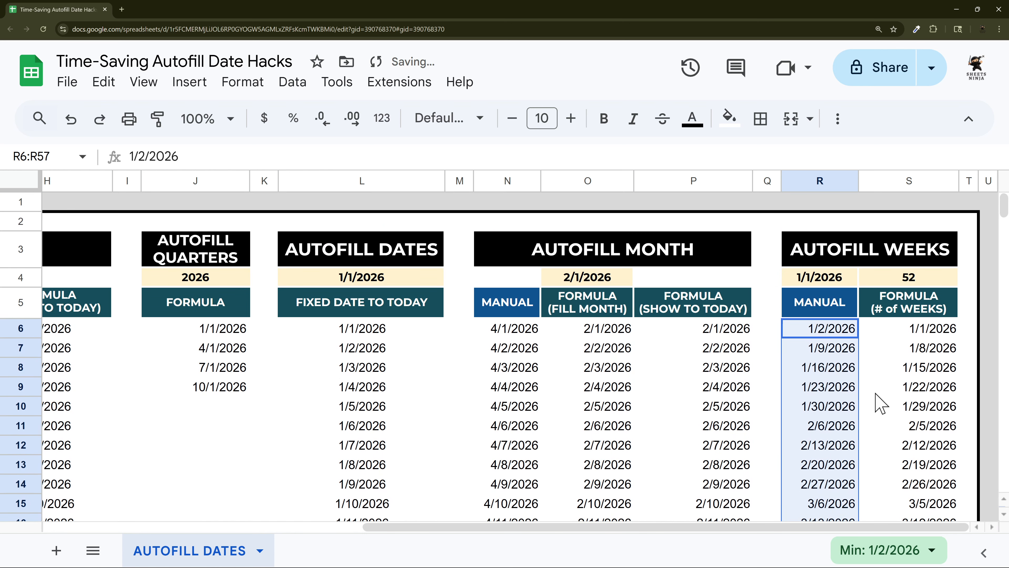
Step: Examine the week formula in S6, its inputs R4 and S4, and its ARRAYFORMULA, DATE and SEQUENCE parts
{"action": "left_click", "coordinate": [911, 334]}
{"action": "left_click", "coordinate": [834, 280]}
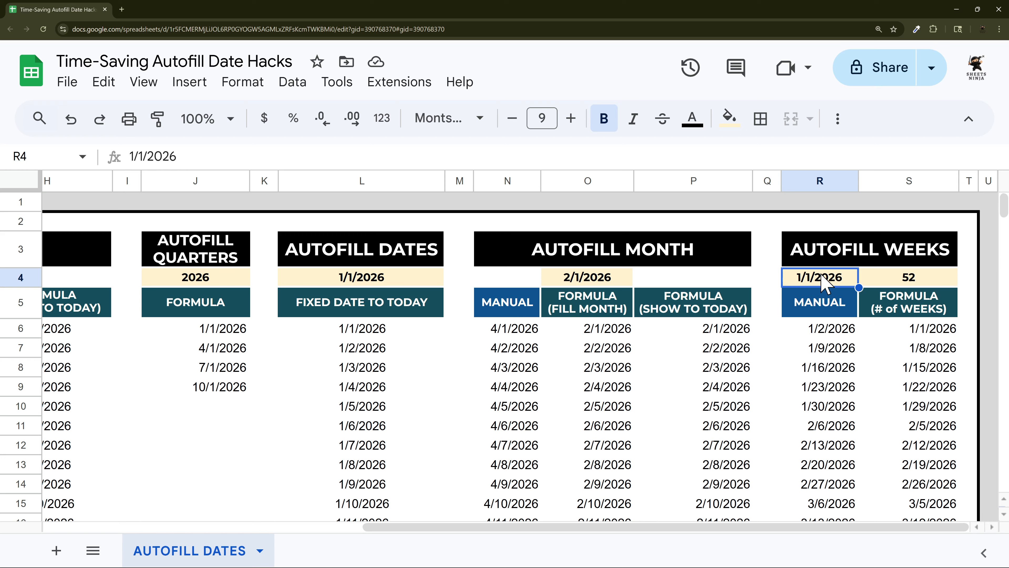
{"action": "left_click", "coordinate": [894, 283]}
{"action": "left_click", "coordinate": [834, 281]}
{"action": "left_click", "coordinate": [910, 333]}
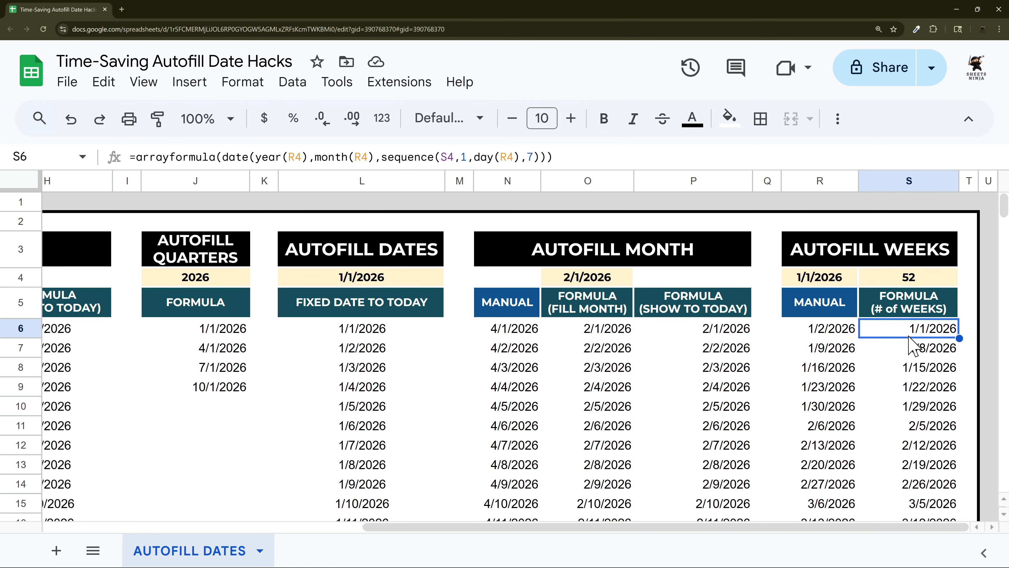
{"action": "double_click", "coordinate": [913, 330]}
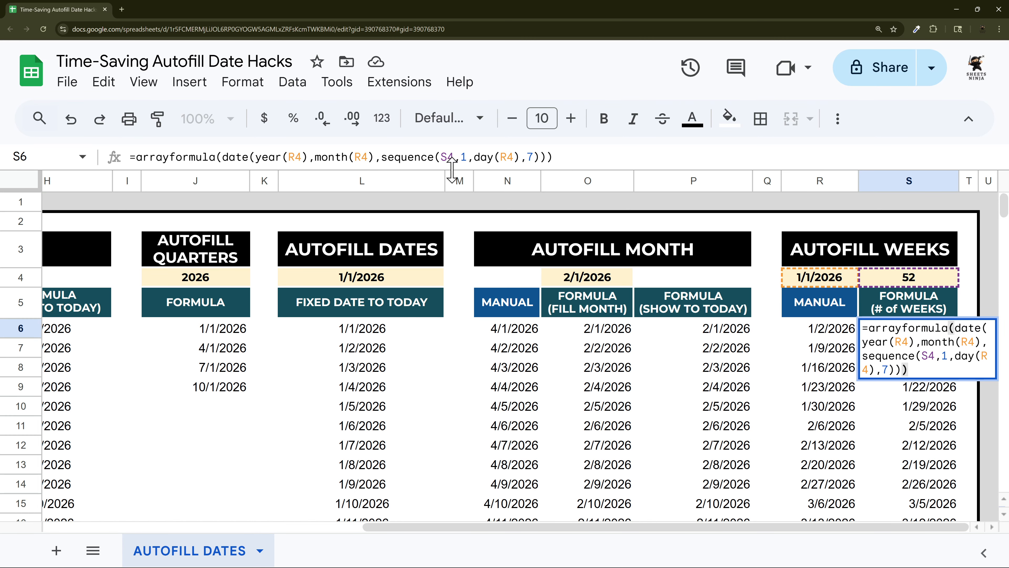
{"action": "left_click_drag", "start_coordinate": [451, 171], "coordinate": [446, 195]}
{"action": "left_click", "coordinate": [604, 156]}
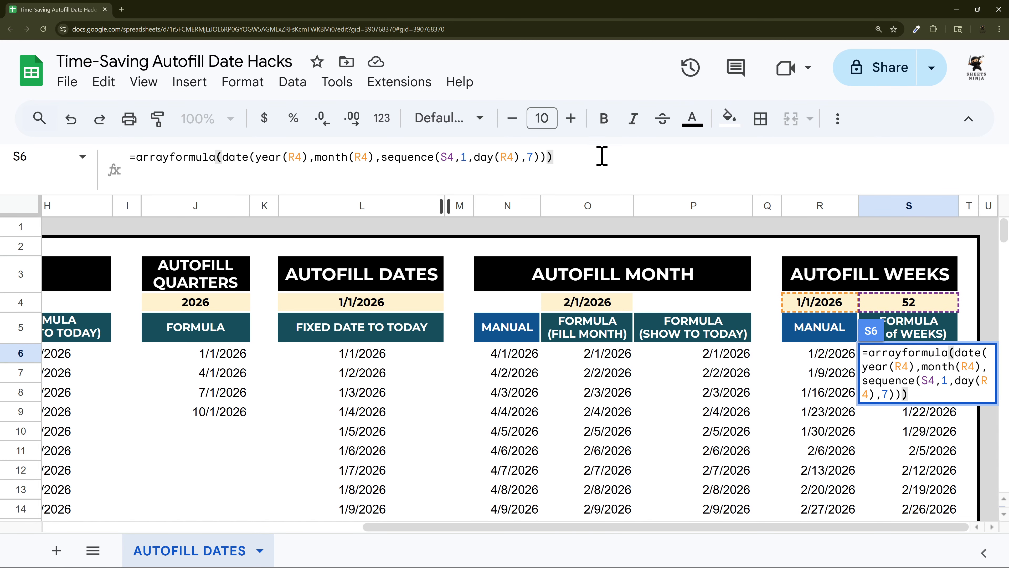
{"action": "left_click", "coordinate": [195, 156]}
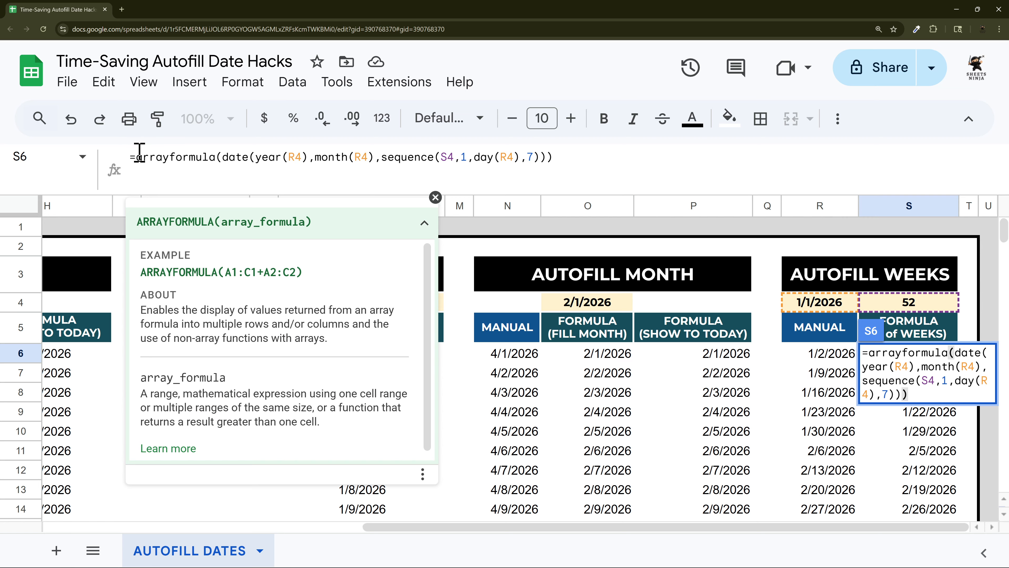
{"action": "left_click_drag", "start_coordinate": [139, 156], "coordinate": [540, 157]}
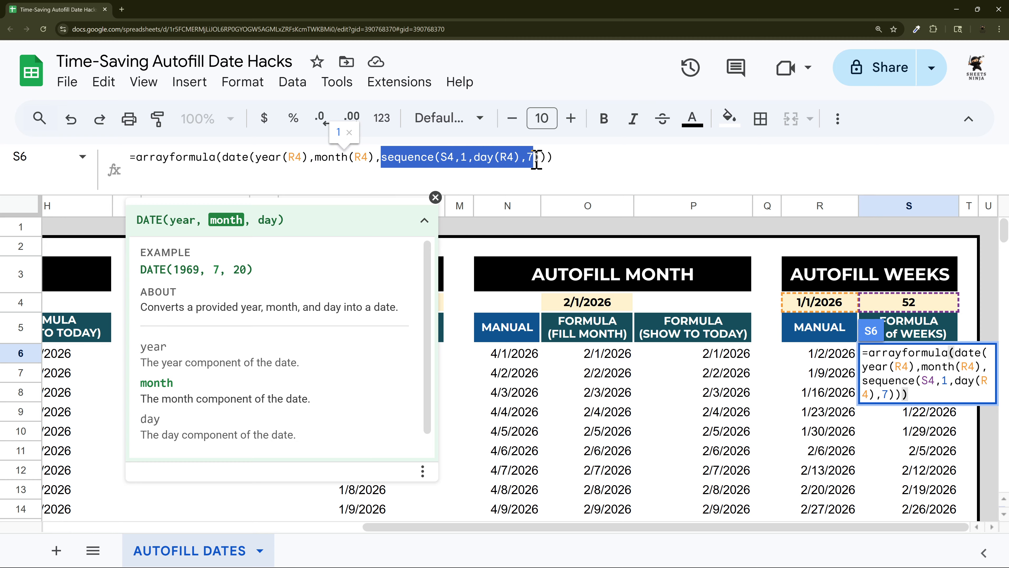
{"action": "left_click", "coordinate": [442, 157]}
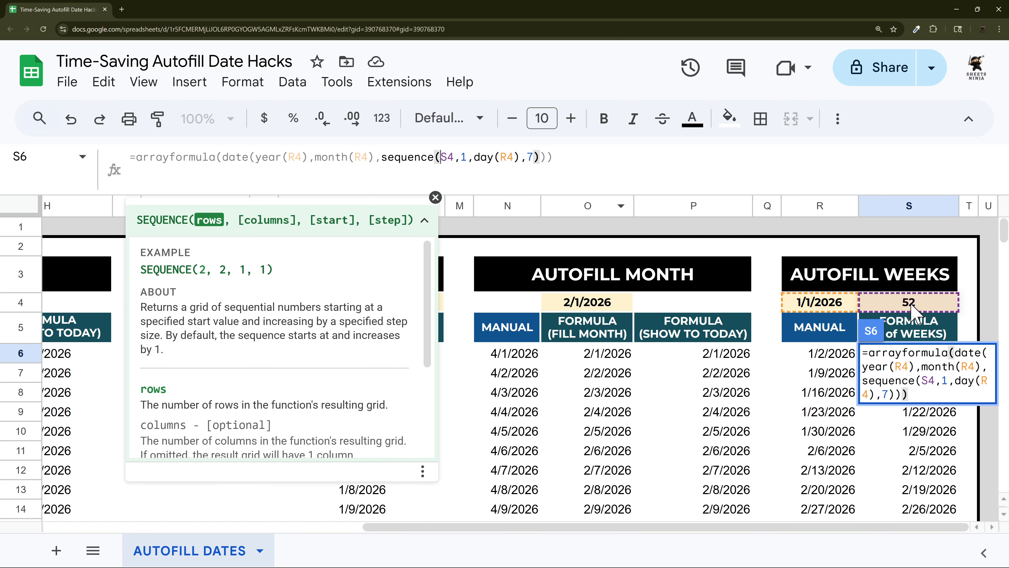
Step: Replace the S4 reference in the S6 formula's SEQUENCE with the fixed row count 52
{"action": "double_click", "coordinate": [444, 156]}
{"action": "type", "text": "52"}
{"action": "key", "text": "Return"}
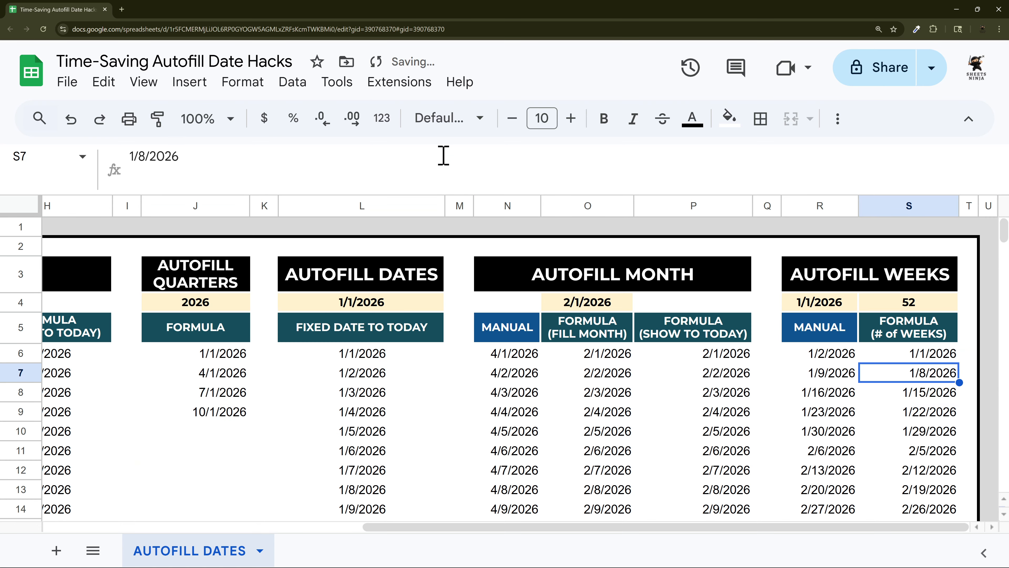
Step: Inspect the day(R4) start argument in the S6 formula and set the start date in R4 to 1/2/2026
{"action": "left_click", "coordinate": [917, 353]}
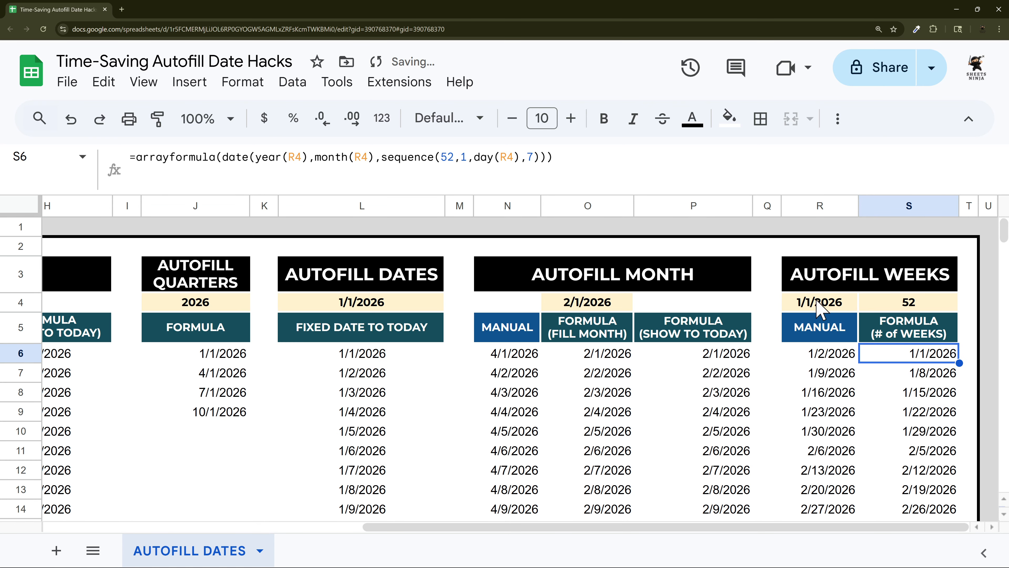
{"action": "left_click", "coordinate": [475, 158]}
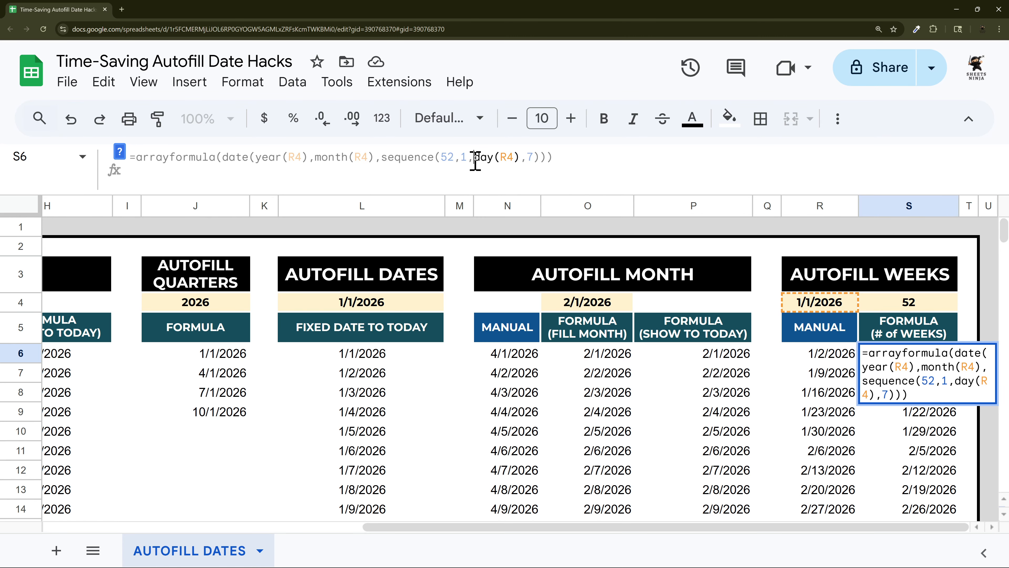
{"action": "left_click_drag", "start_coordinate": [475, 158], "coordinate": [521, 158]}
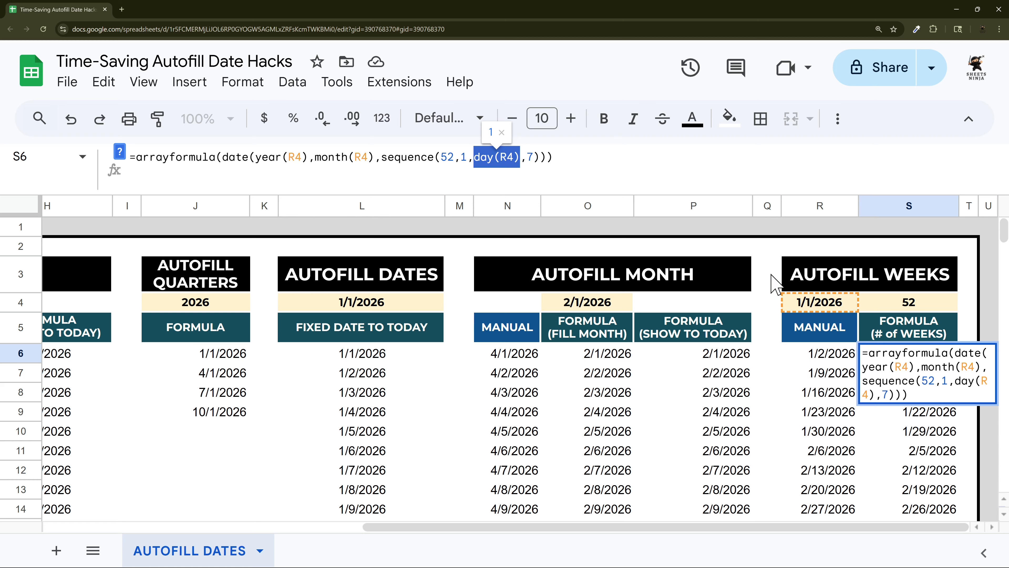
{"action": "key", "text": "Return"}
{"action": "double_click", "coordinate": [820, 305]}
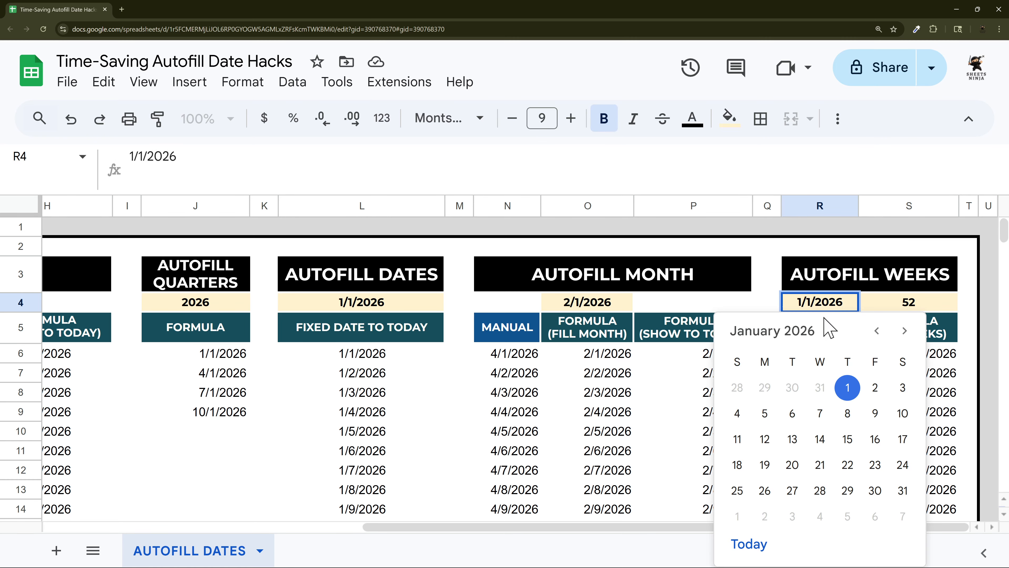
{"action": "left_click", "coordinate": [875, 387]}
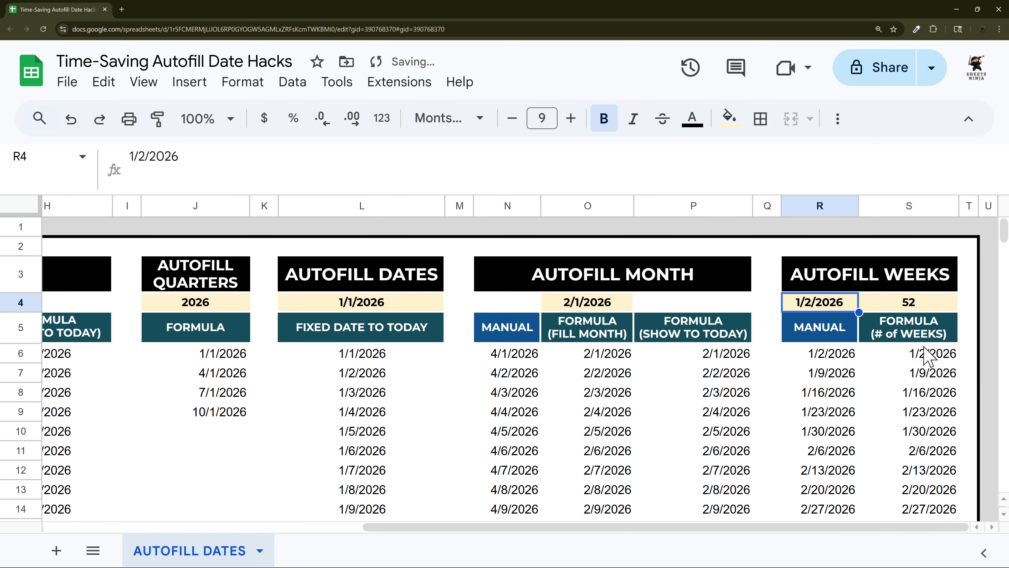
Step: Compare R6 with S6, and replace day(R4) in the S6 formula's SEQUENCE with a fixed start of 1
{"action": "left_click", "coordinate": [912, 355]}
{"action": "left_click", "coordinate": [833, 359]}
{"action": "left_click", "coordinate": [911, 357]}
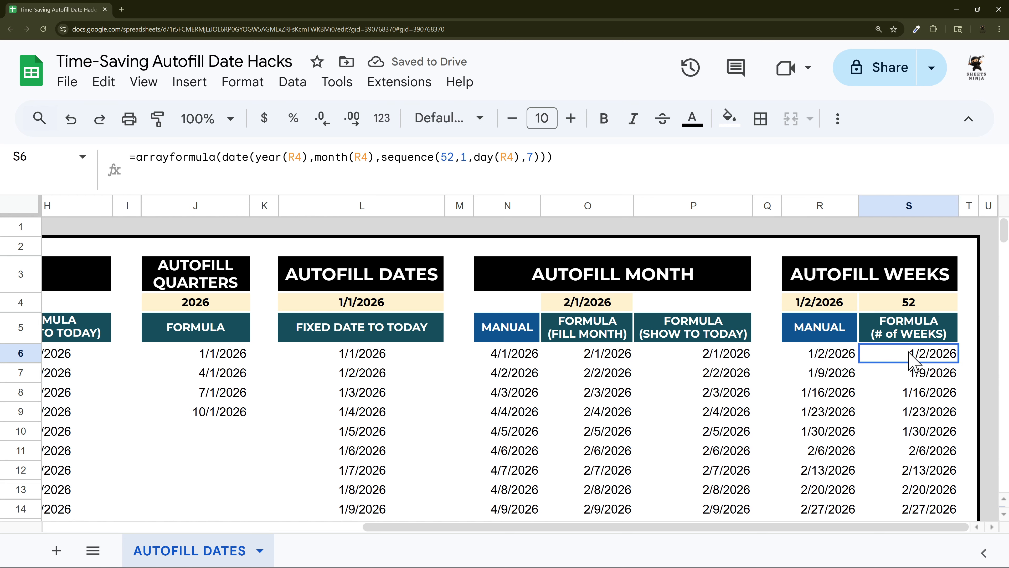
{"action": "left_click_drag", "start_coordinate": [475, 157], "coordinate": [520, 157]}
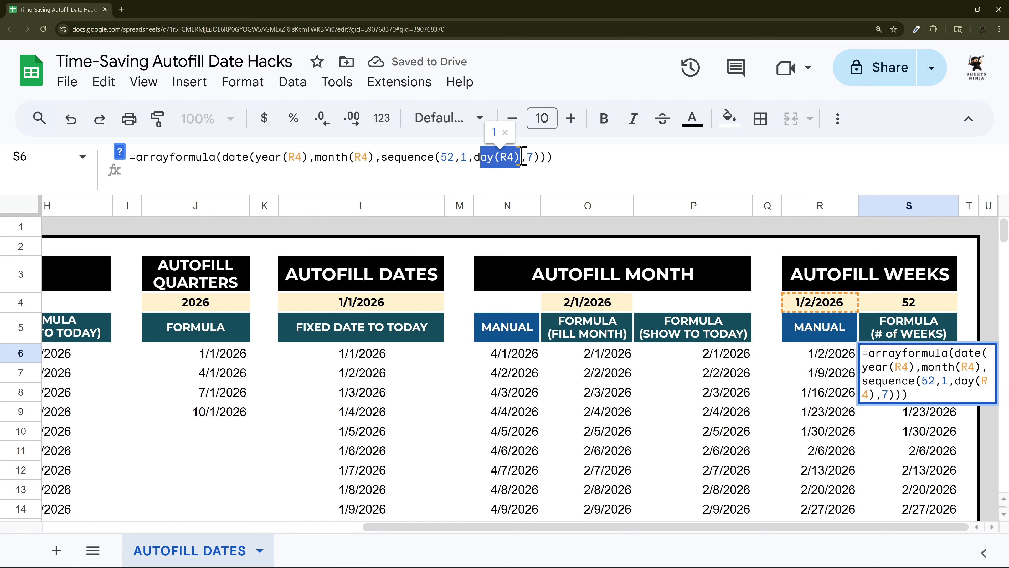
{"action": "key", "text": "BackSpace"}
{"action": "key", "text": "Return"}
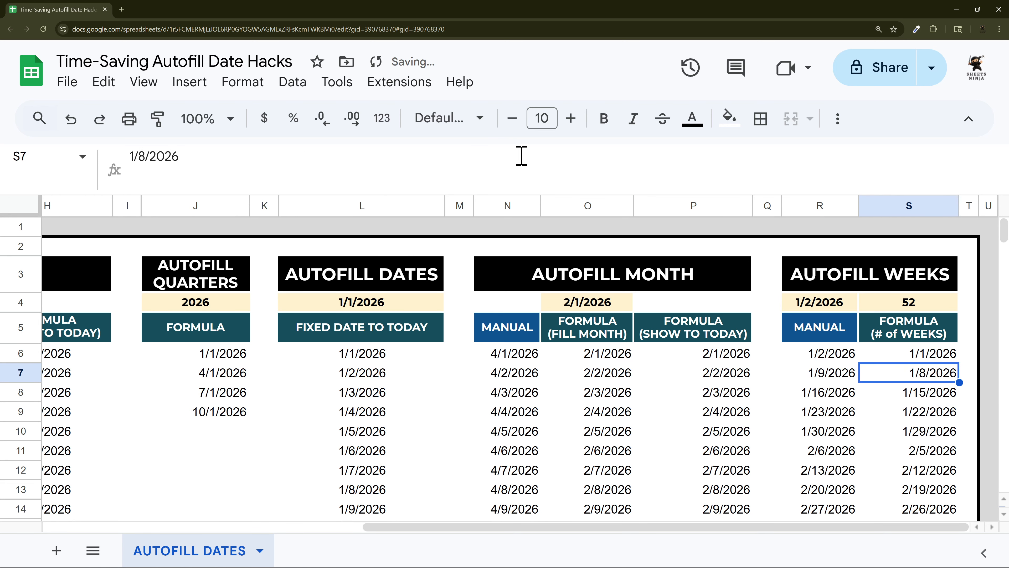
Step: Change the SEQUENCE start argument in the S6 formula back to day(R4)
{"action": "left_click", "coordinate": [910, 358]}
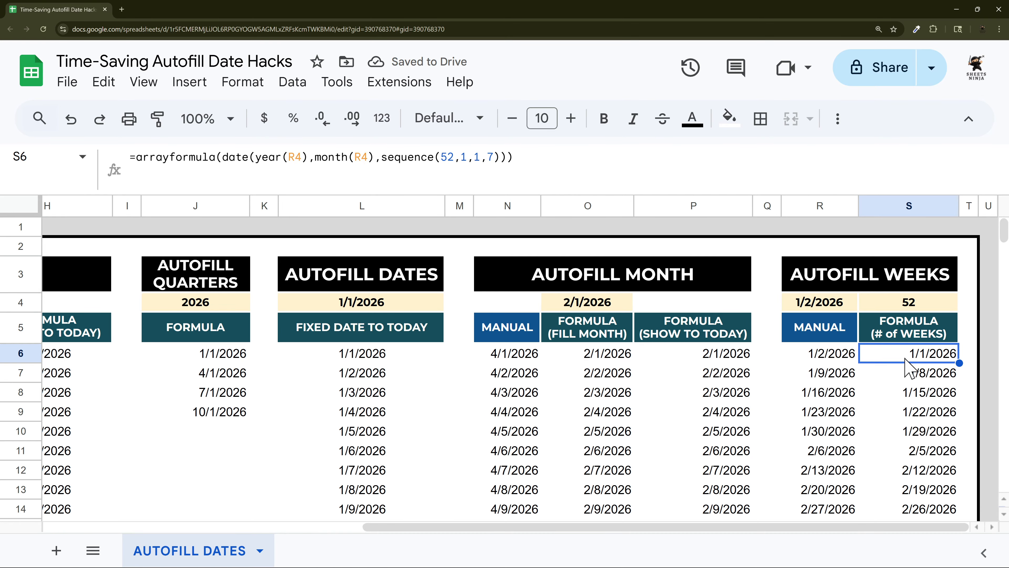
{"action": "left_click", "coordinate": [475, 157]}
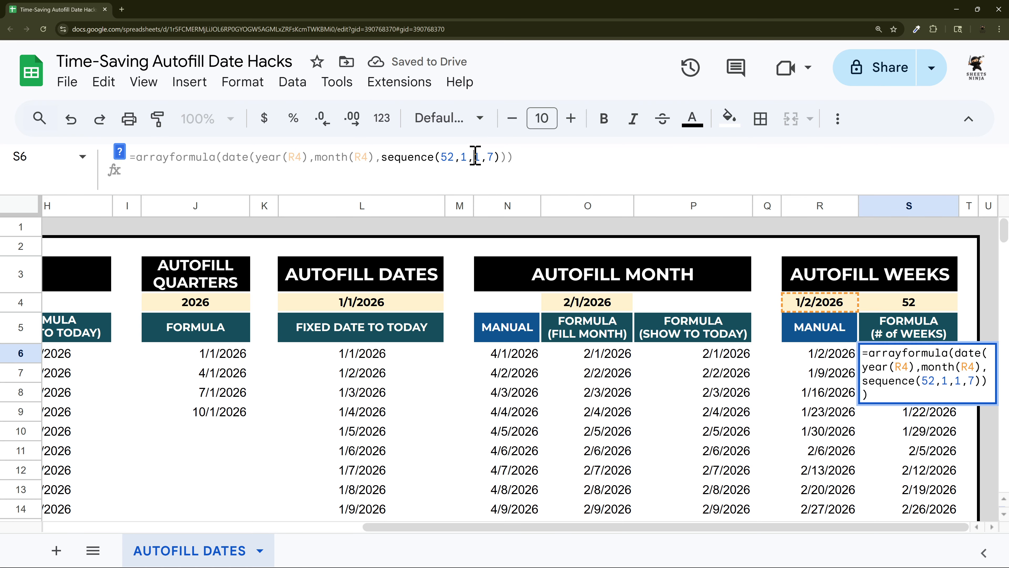
{"action": "key", "text": "Delete"}
{"action": "type", "text": "day("}
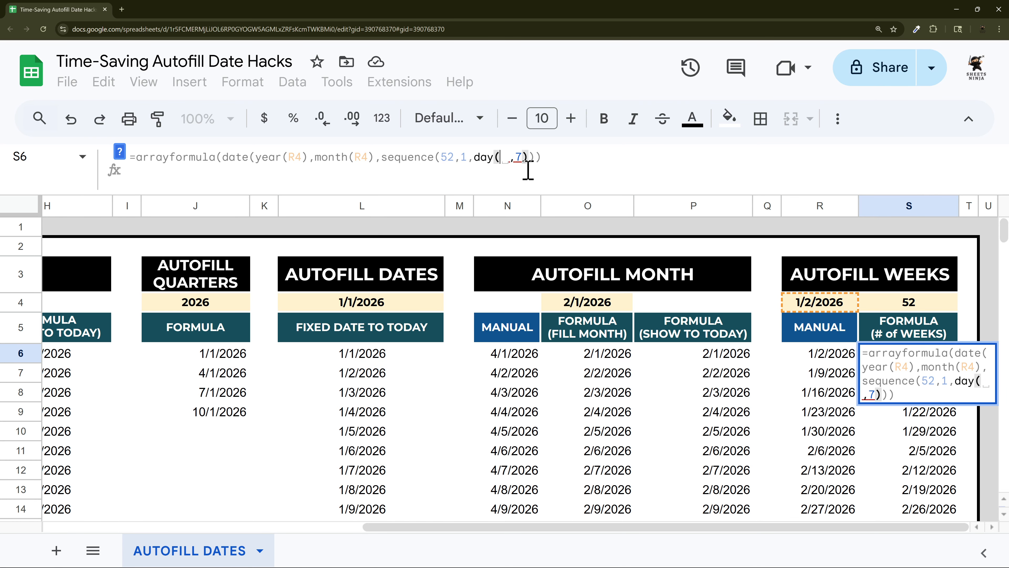
{"action": "type", "text": "R"}
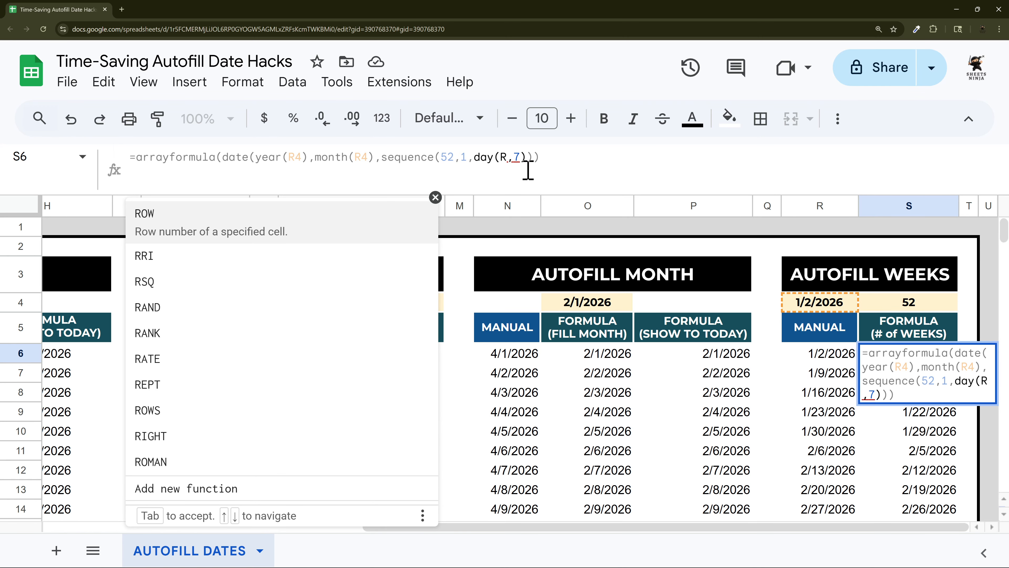
{"action": "type", "text": "4)"}
Step: Change the SEQUENCE row count in the S6 formula back to S4, enter the formula and select the week count cell
{"action": "key", "text": "Left"}
{"action": "key", "text": "Left"}
{"action": "key", "text": "Left"}
{"action": "key", "text": "Left"}
{"action": "key", "text": "Left"}
{"action": "key", "text": "Left"}
{"action": "key", "text": "Left"}
{"action": "key", "text": "Left"}
{"action": "key", "text": "Left"}
{"action": "key", "text": "Left"}
{"action": "key", "text": "Left"}
{"action": "key", "text": "Left"}
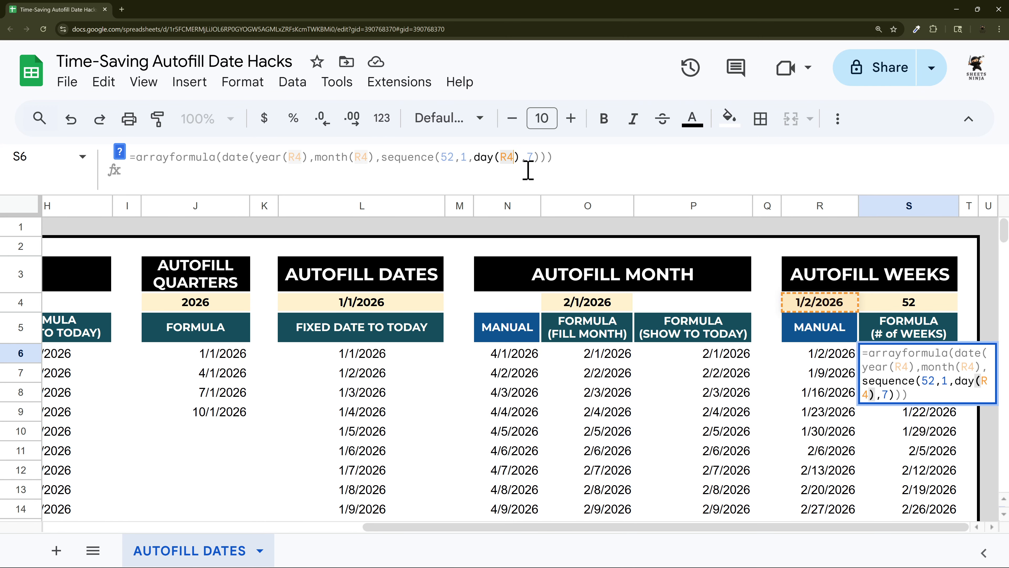
{"action": "key", "text": "BackSpace"}
{"action": "key", "text": "BackSpace"}
{"action": "type", "text": "S"}
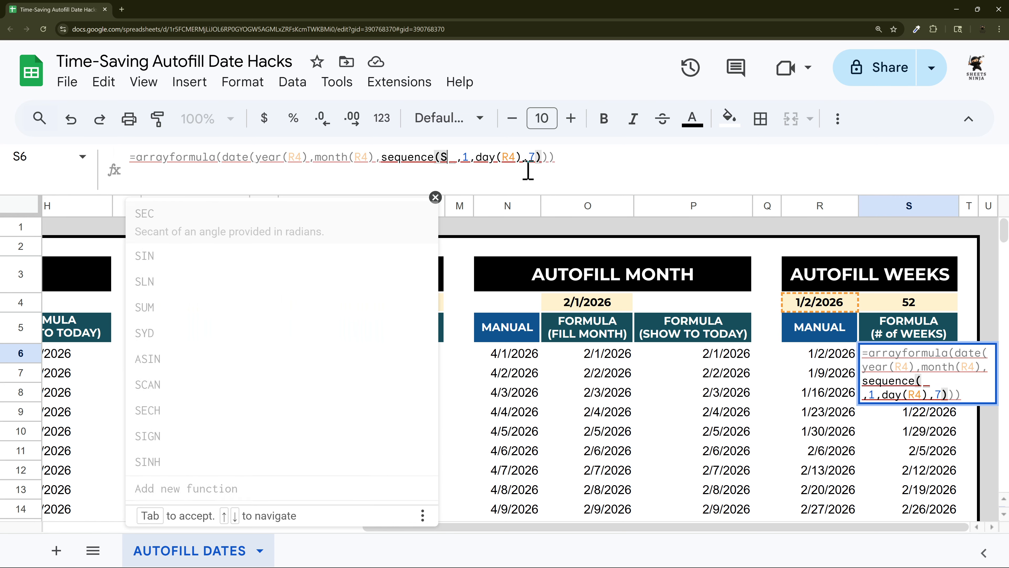
{"action": "type", "text": "4"}
{"action": "key", "text": "Return"}
{"action": "left_click", "coordinate": [898, 295]}
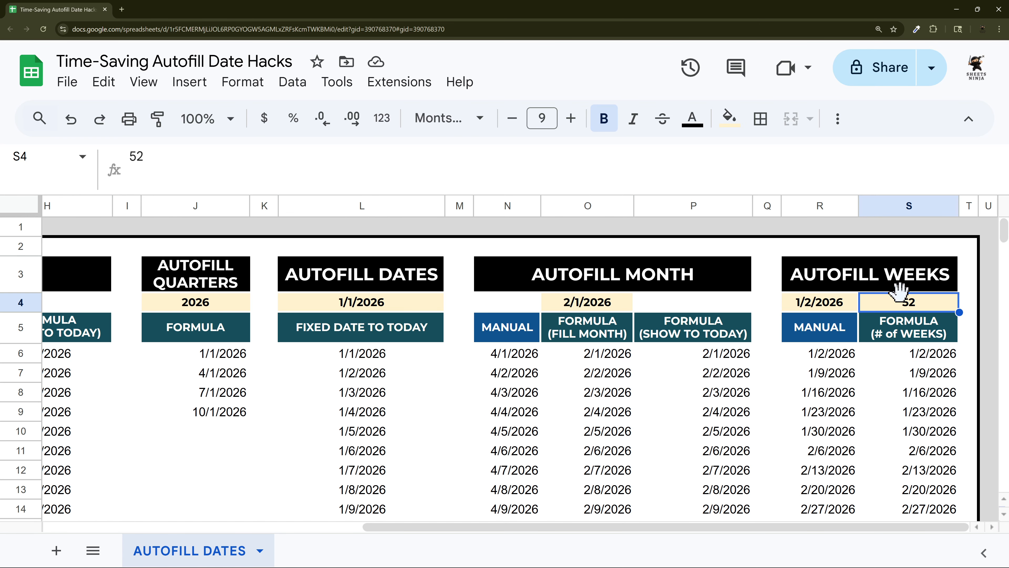
Step: Set the number of weeks in S4 to 4 and select the resulting week dates in S6:S9
{"action": "type", "text": "4"}
{"action": "key", "text": "Return"}
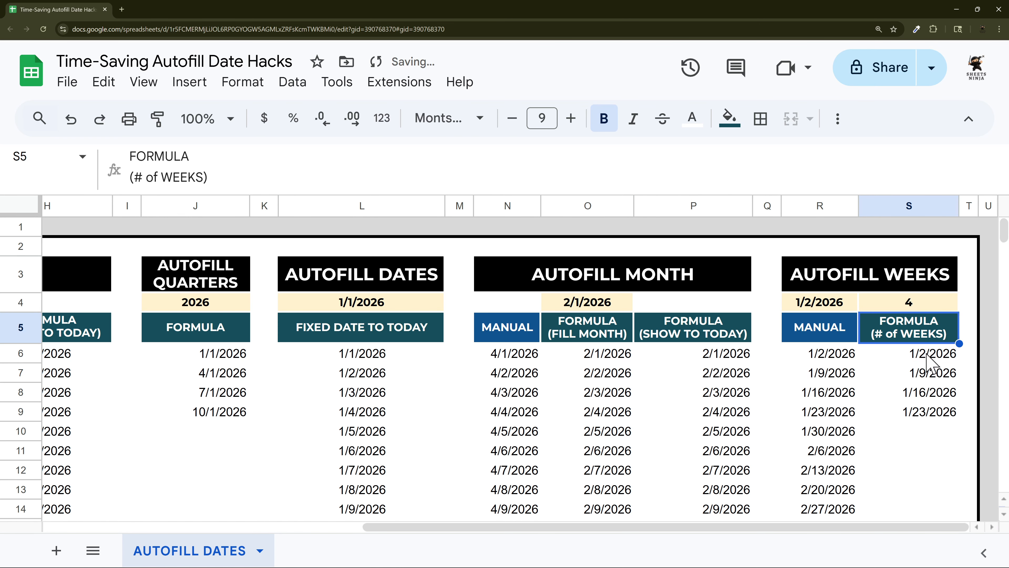
{"action": "left_click_drag", "start_coordinate": [930, 353], "coordinate": [927, 415]}
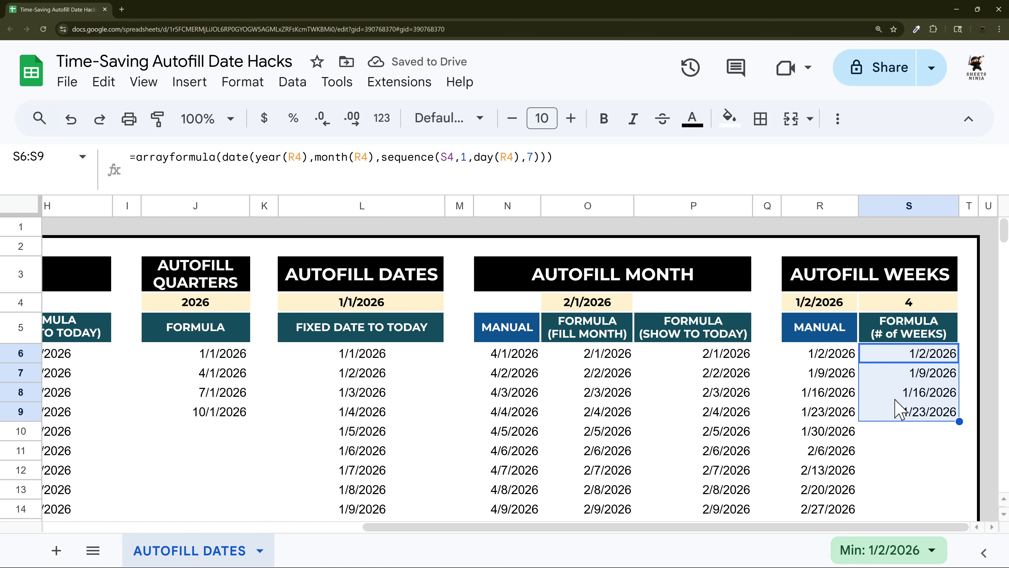
Step: Set the number of weeks in S4 to 52
{"action": "left_click", "coordinate": [910, 302]}
{"action": "type", "text": "52"}
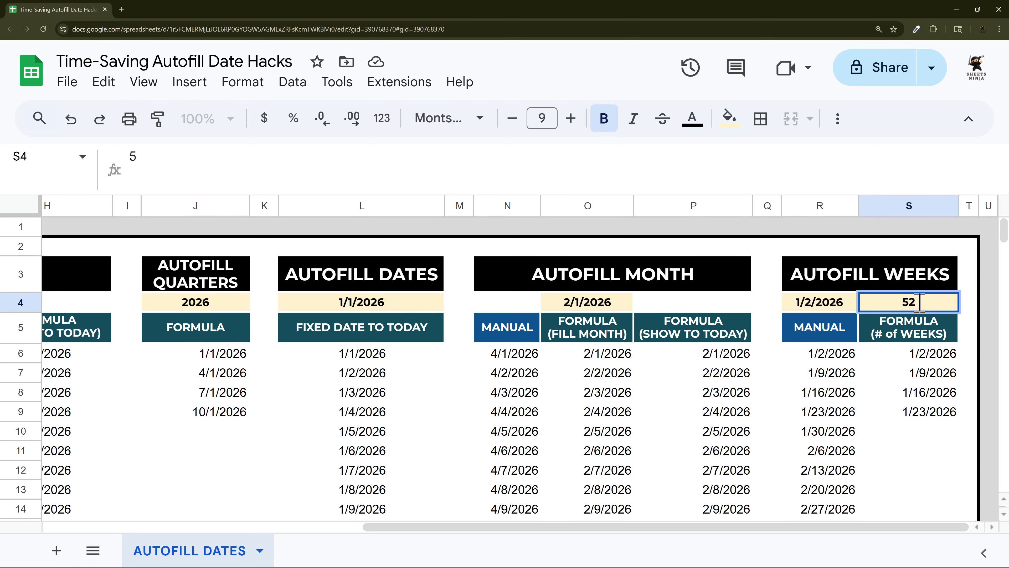
{"action": "key", "text": "Return"}
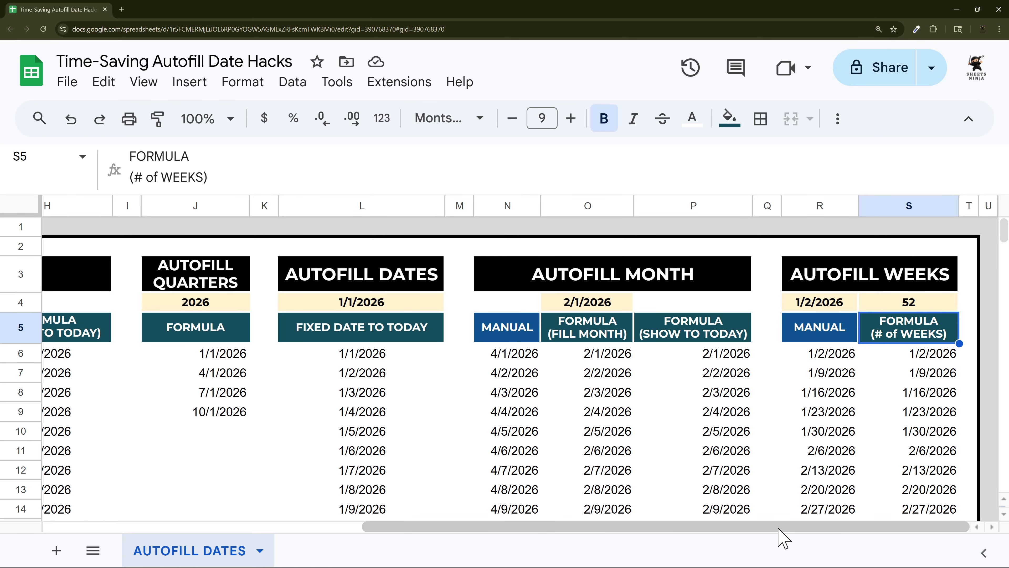
Step: Open the Autofill 12 Months formula in D6 and select its full text for review
{"action": "left_click_drag", "start_coordinate": [778, 530], "coordinate": [359, 539]}
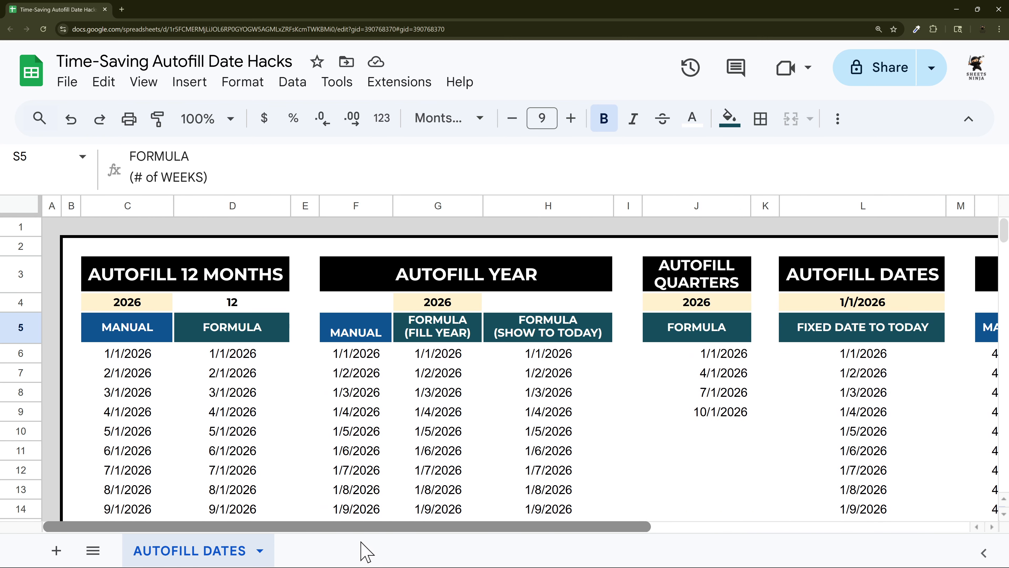
{"action": "left_click", "coordinate": [229, 354]}
{"action": "left_click_drag", "start_coordinate": [469, 164], "coordinate": [69, 155]}
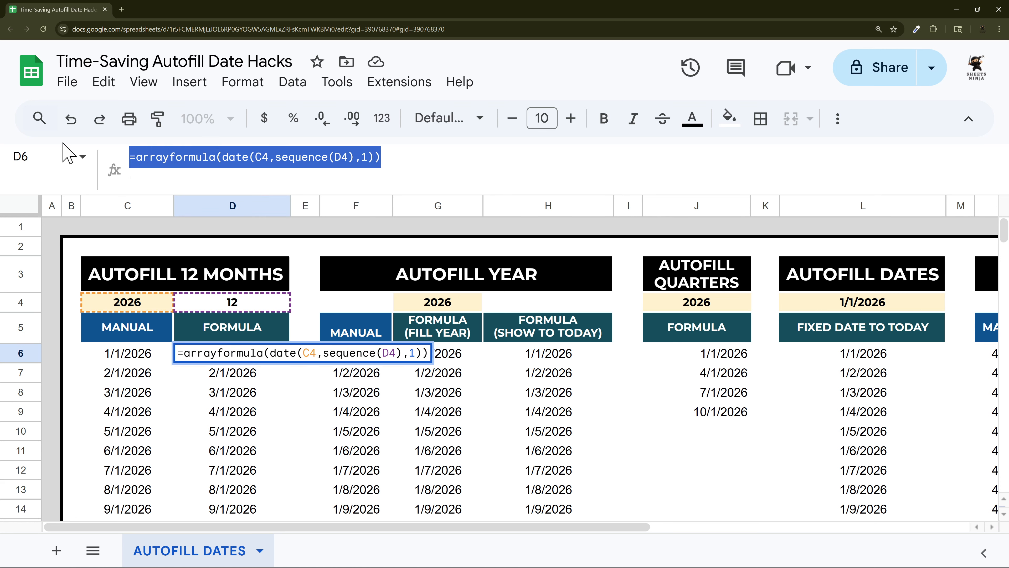